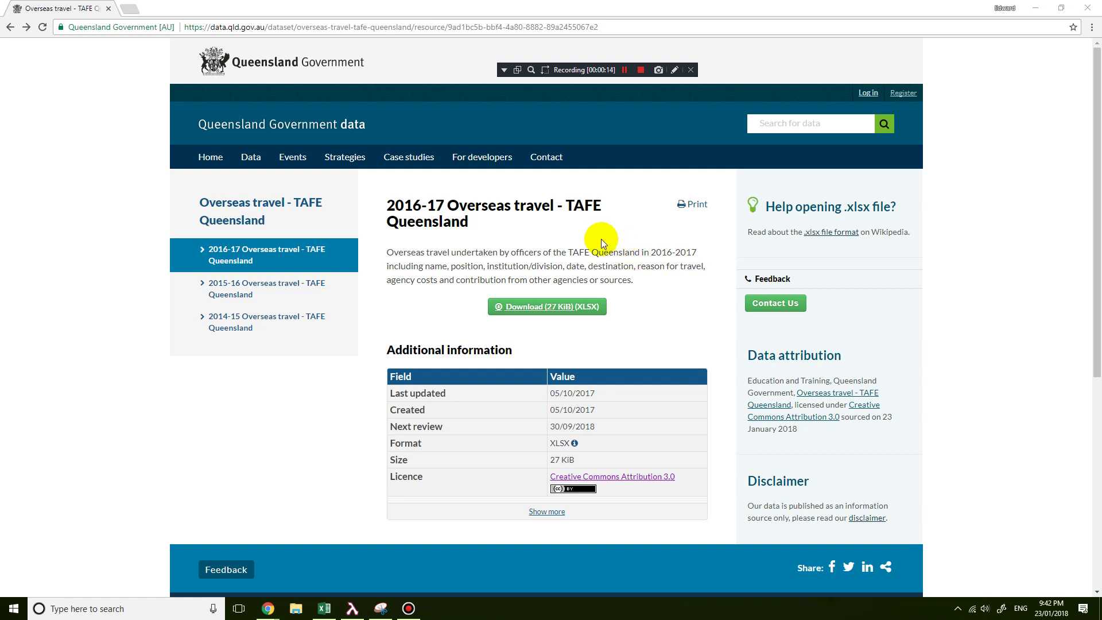
# Review the 2016-17 Overseas travel - TAFE Queensland dataset page and the terms of its Creative Commons Attribution 3.0 licence
pyautogui.click(444, 27)
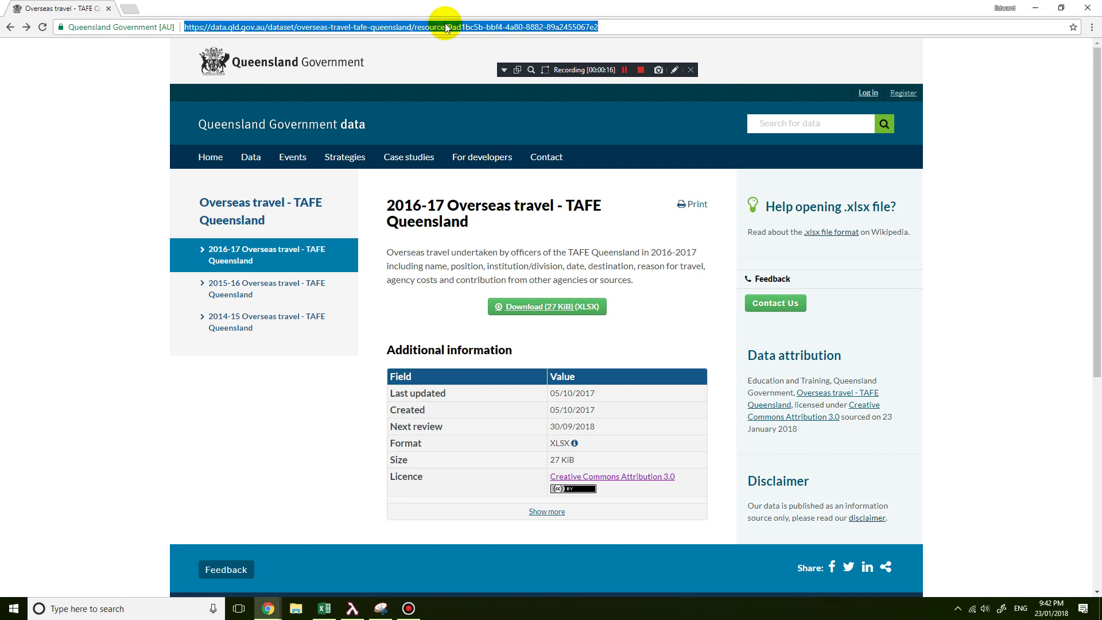
pyautogui.moveTo(480, 221); pyautogui.dragTo(396, 205)
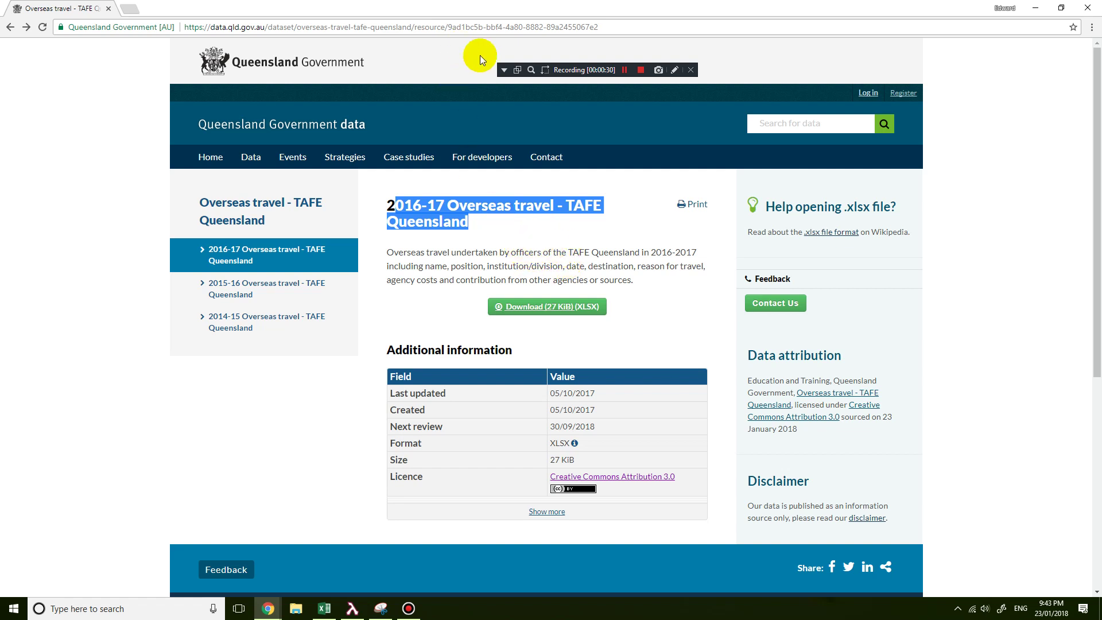
pyautogui.click(544, 235)
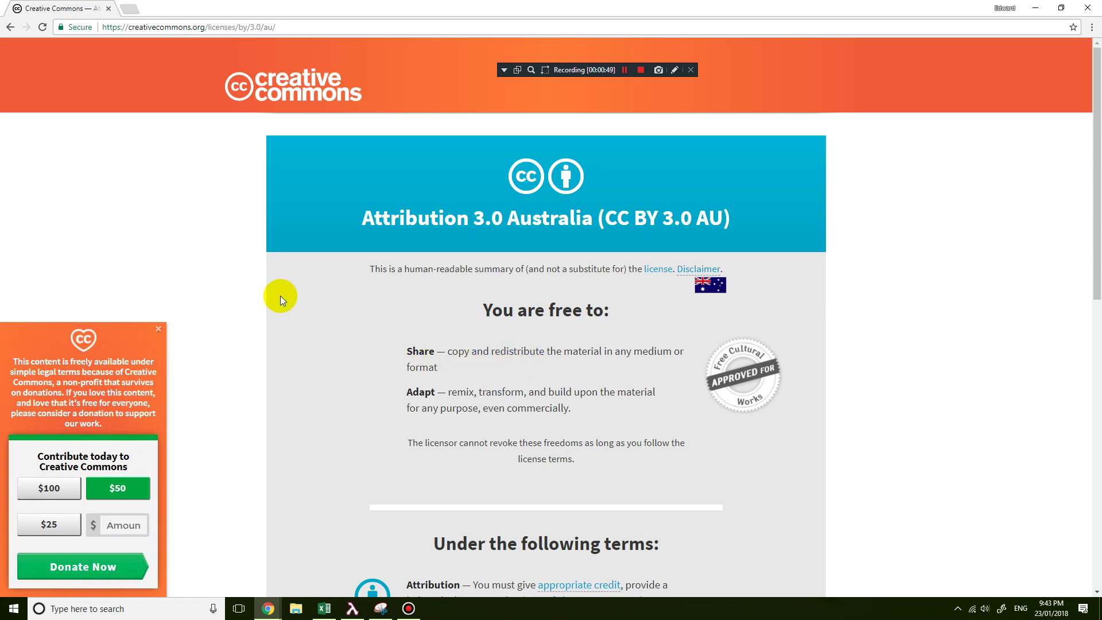
pyautogui.scroll(-4, 241, 273)
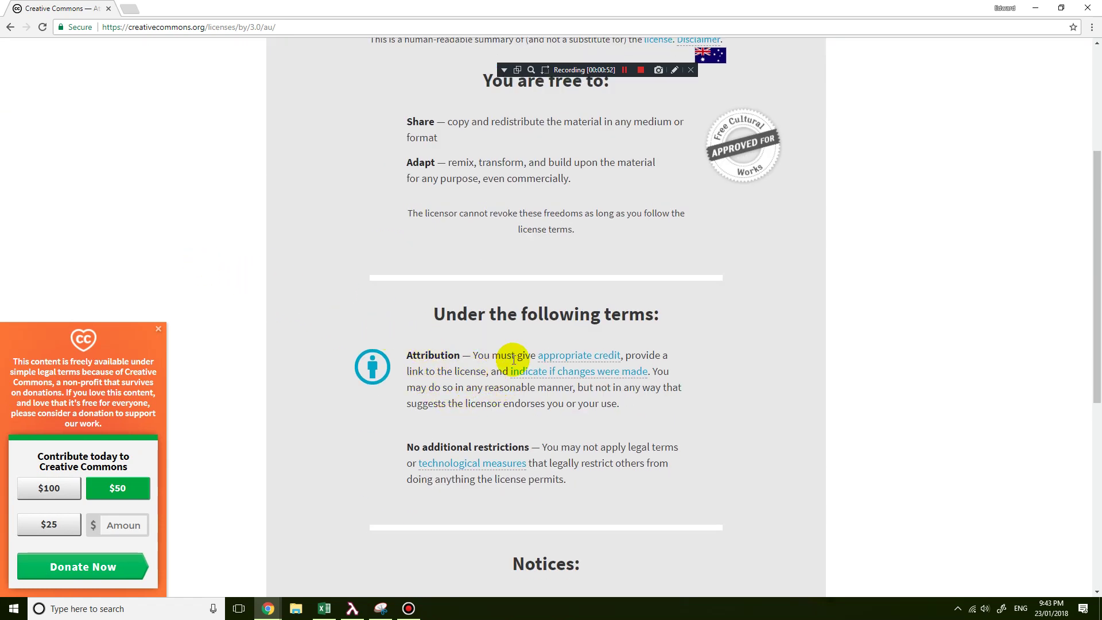
pyautogui.click(10, 27)
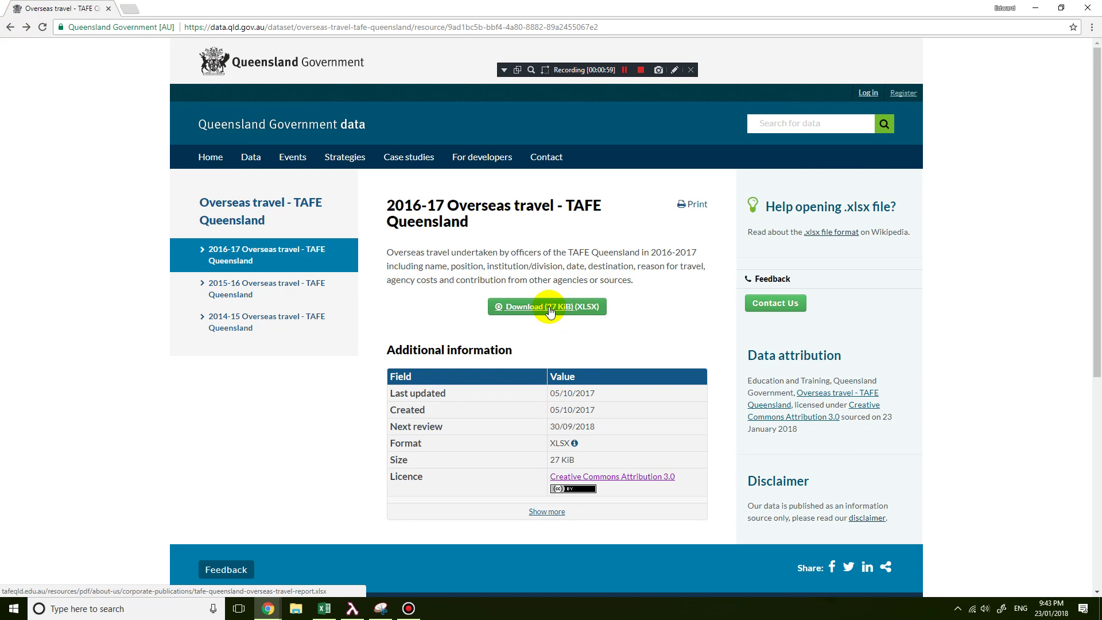
# Download the dataset's XLSX file, switch to tafe-queensland-overseas-travel-report.xlsx in Excel and enlarge the sheet view to 120%
pyautogui.click(548, 308)
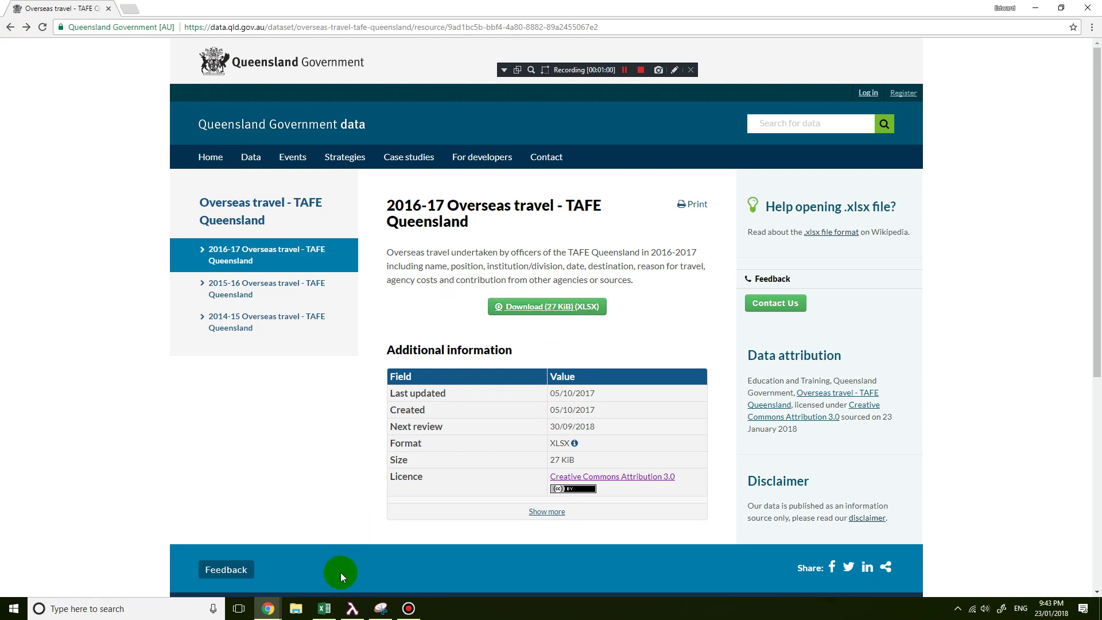
pyautogui.click(324, 609)
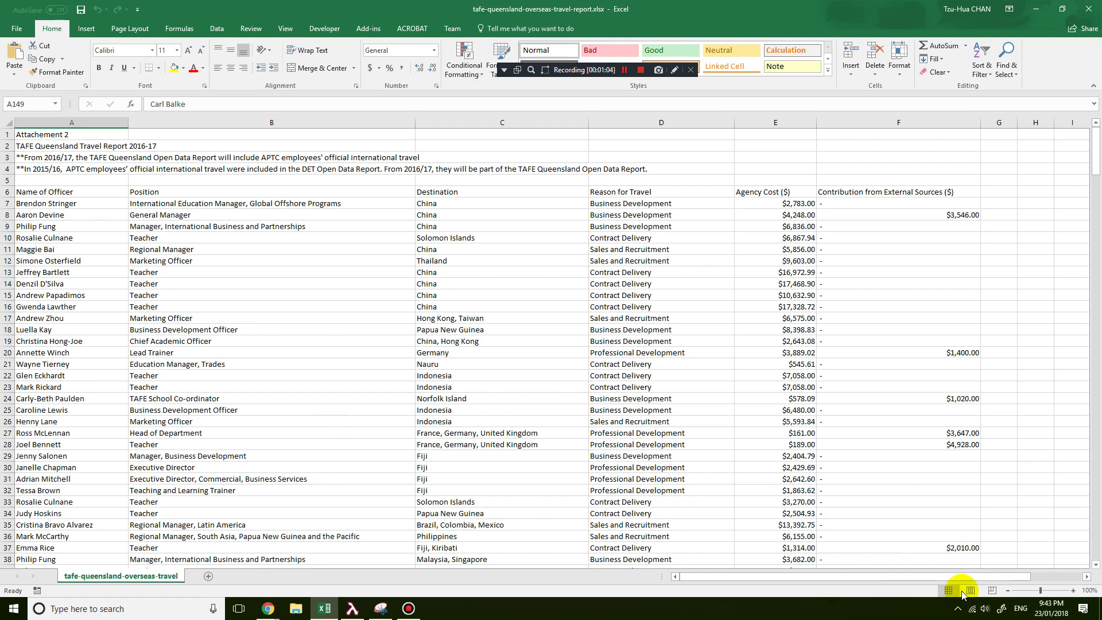
pyautogui.click(1072, 591)
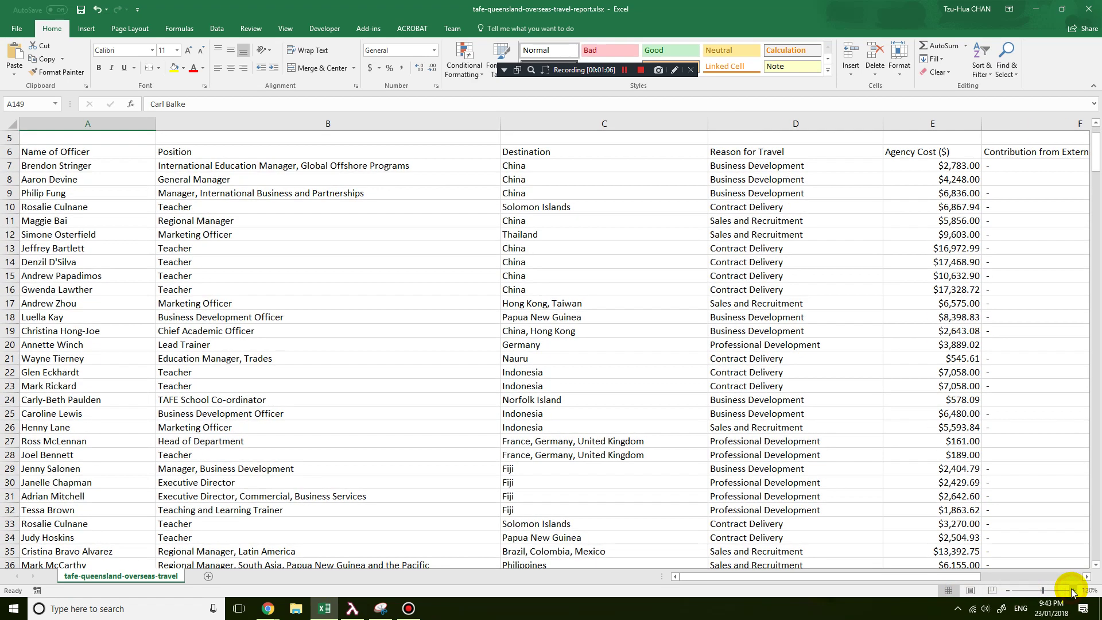
pyautogui.scroll(2, 778, 444)
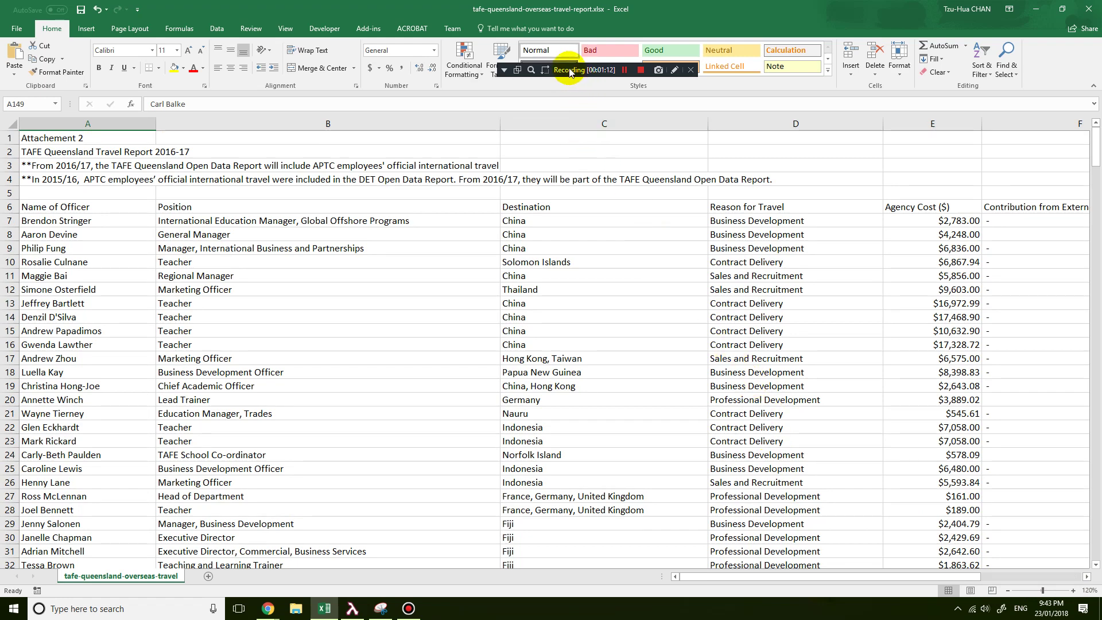
pyautogui.moveTo(569, 71); pyautogui.dragTo(795, 101)
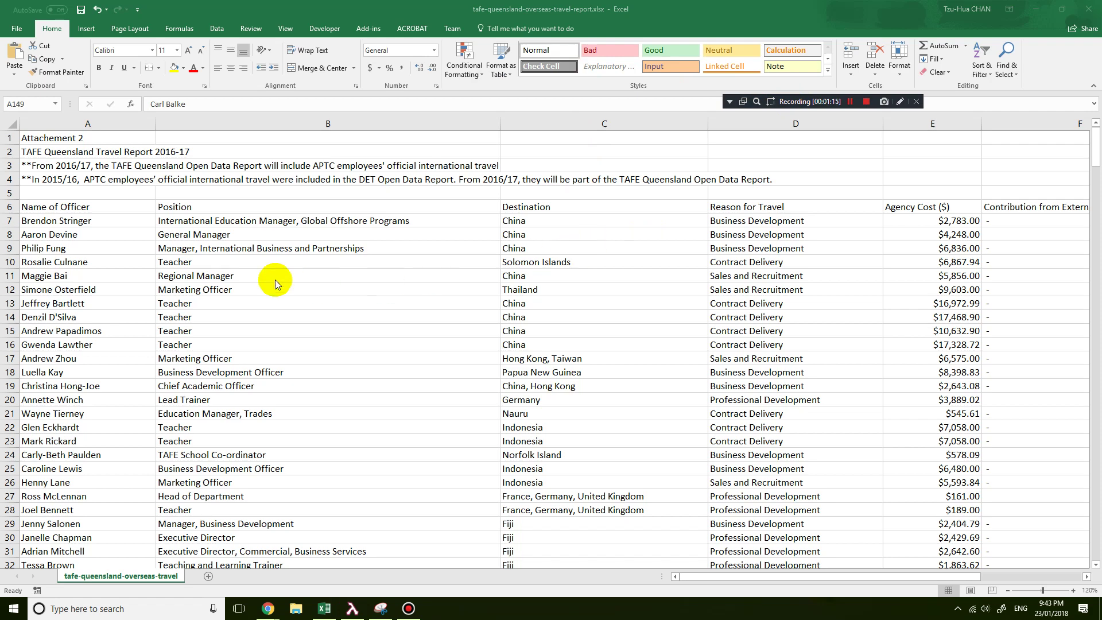
# Narrow the Name of Officer, Position, Destination and Contribution from External Sources ($) columns to fit the whole table in view
pyautogui.click(89, 216)
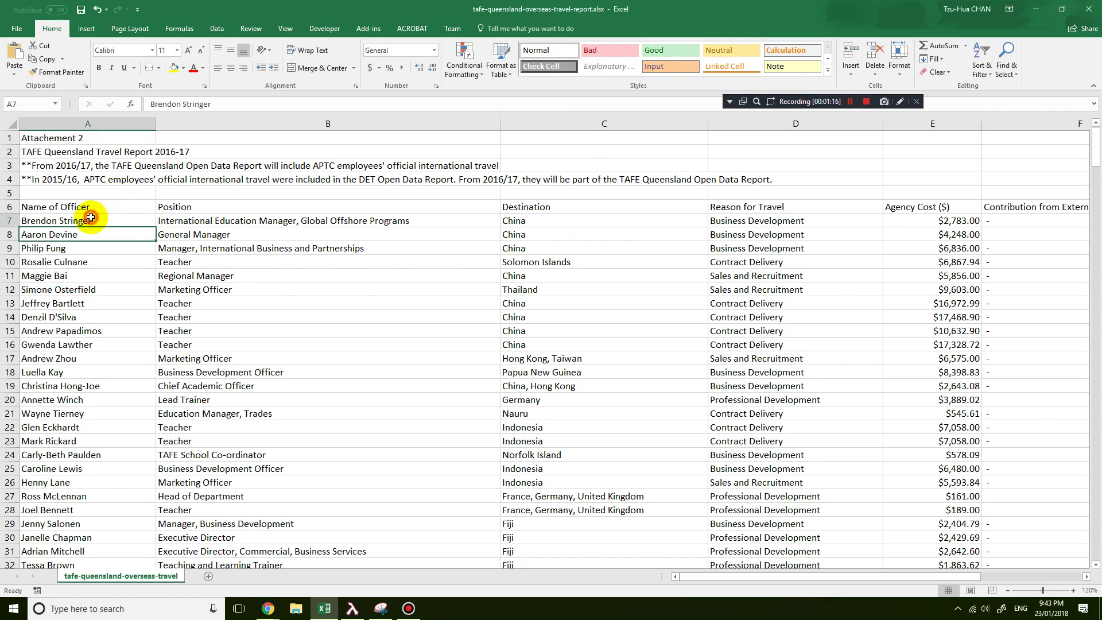
pyautogui.click(90, 208)
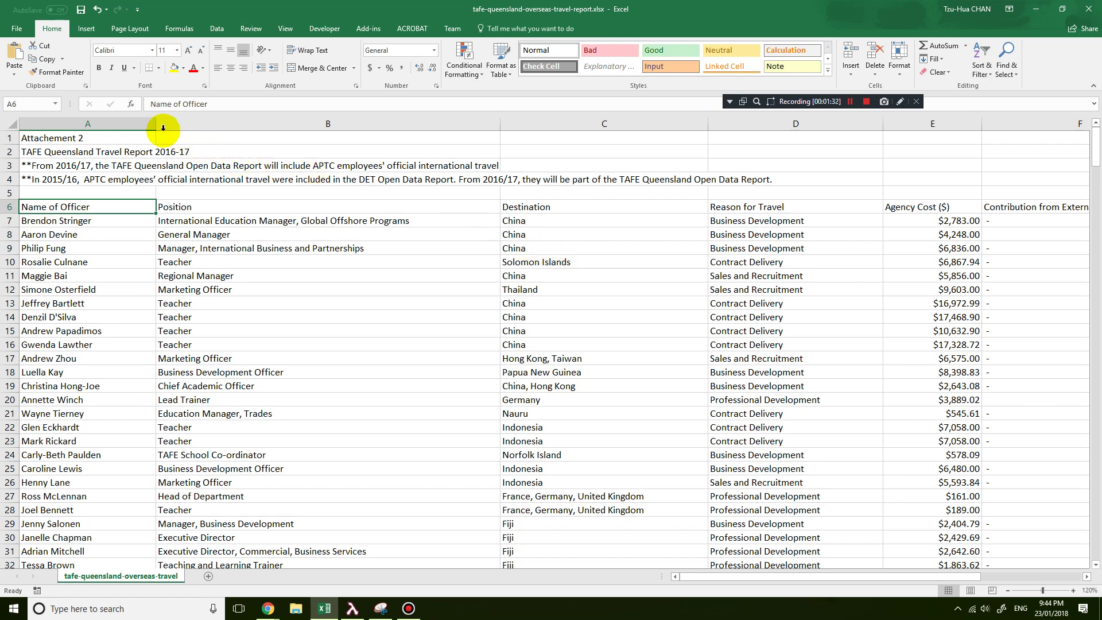
pyautogui.moveTo(156, 125); pyautogui.dragTo(137, 124)
pyautogui.moveTo(481, 123); pyautogui.dragTo(397, 123)
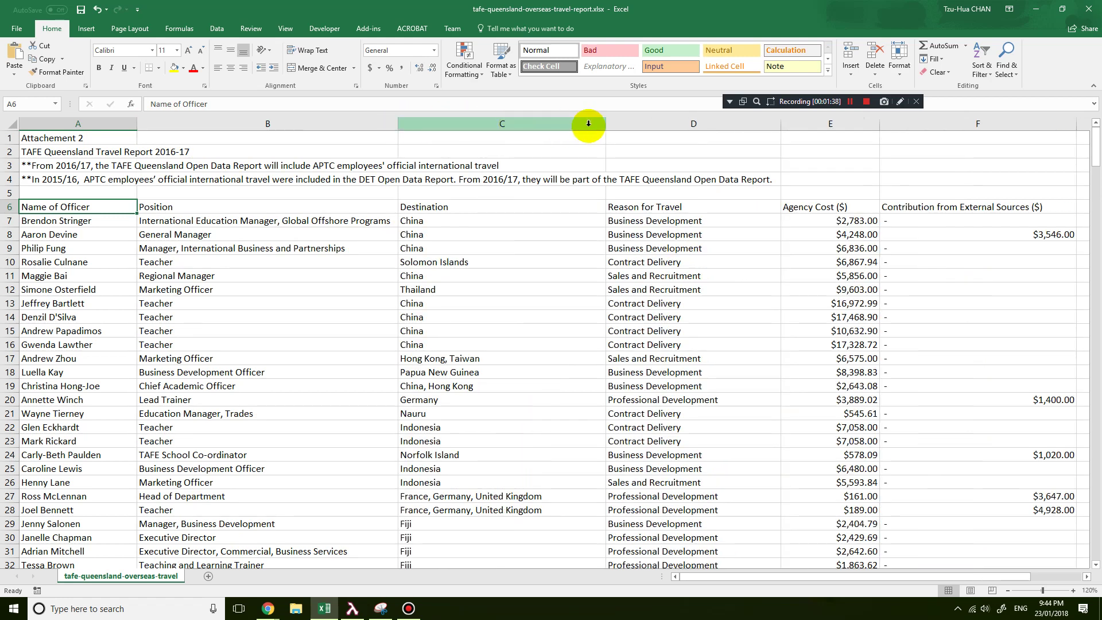
pyautogui.moveTo(606, 124); pyautogui.dragTo(552, 126)
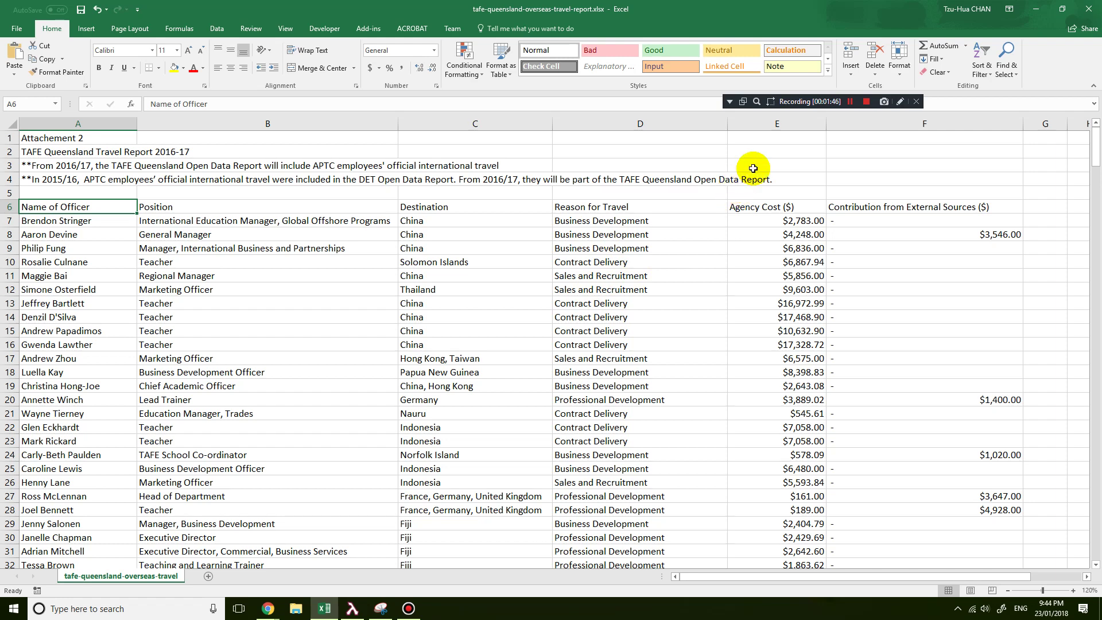
pyautogui.click(785, 208)
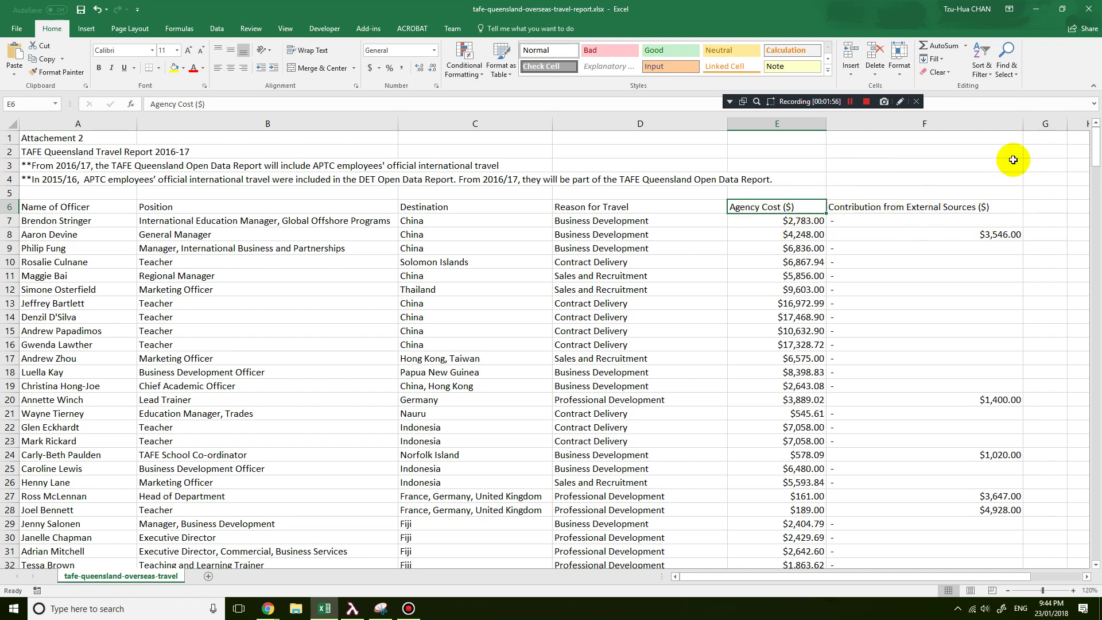
pyautogui.moveTo(1023, 123); pyautogui.dragTo(995, 123)
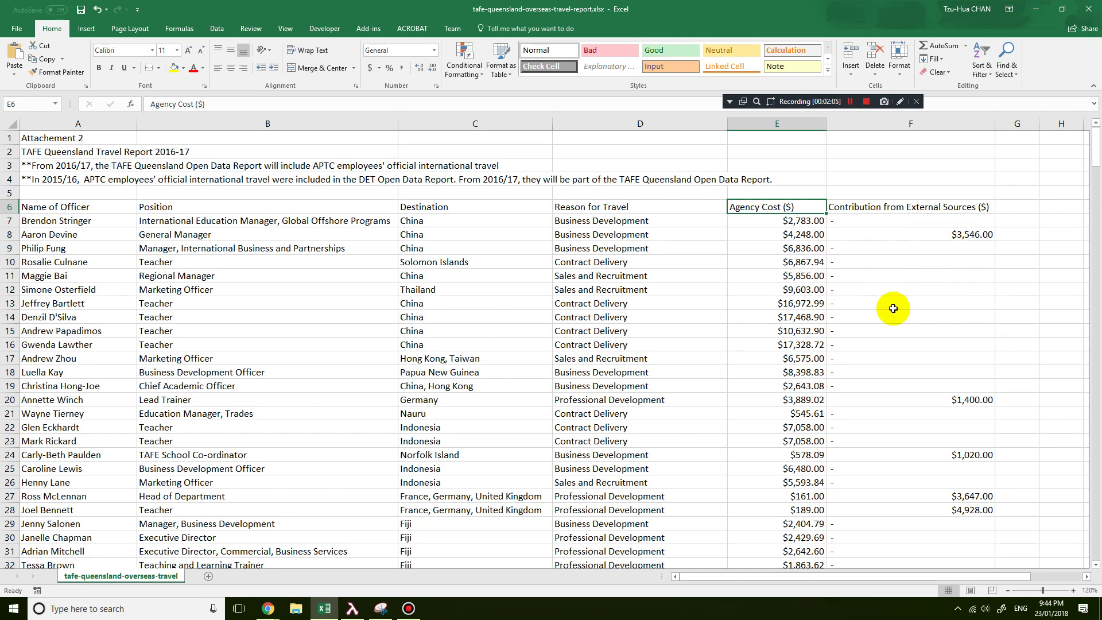
# Look through the travel records below the header row to examine how much data the table holds
pyautogui.scroll(-18, 880, 378)
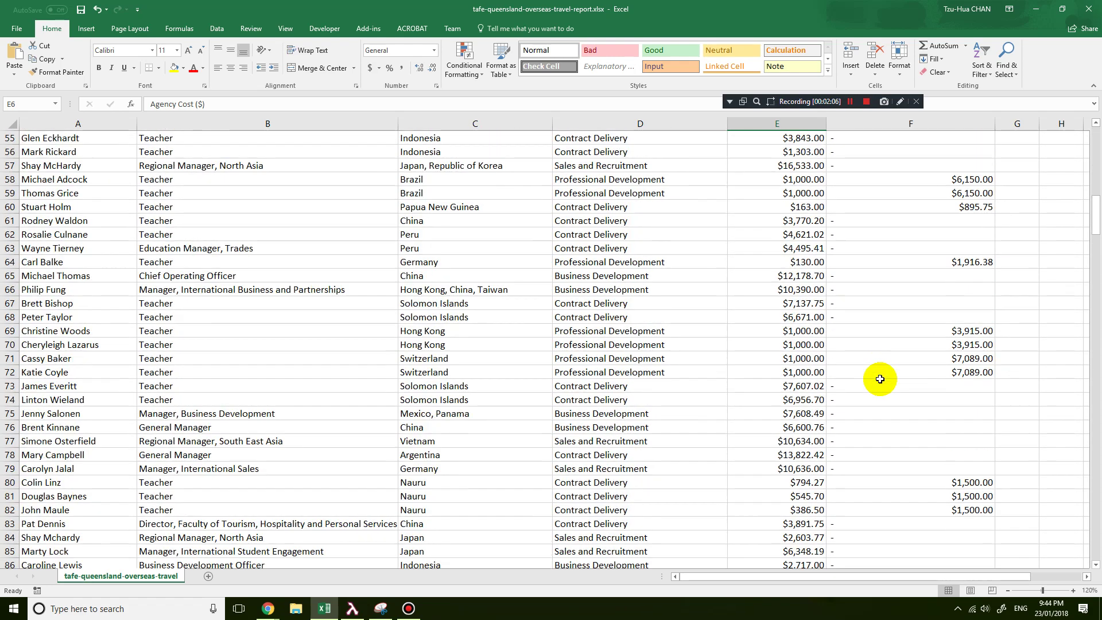
pyautogui.scroll(-16, 880, 378)
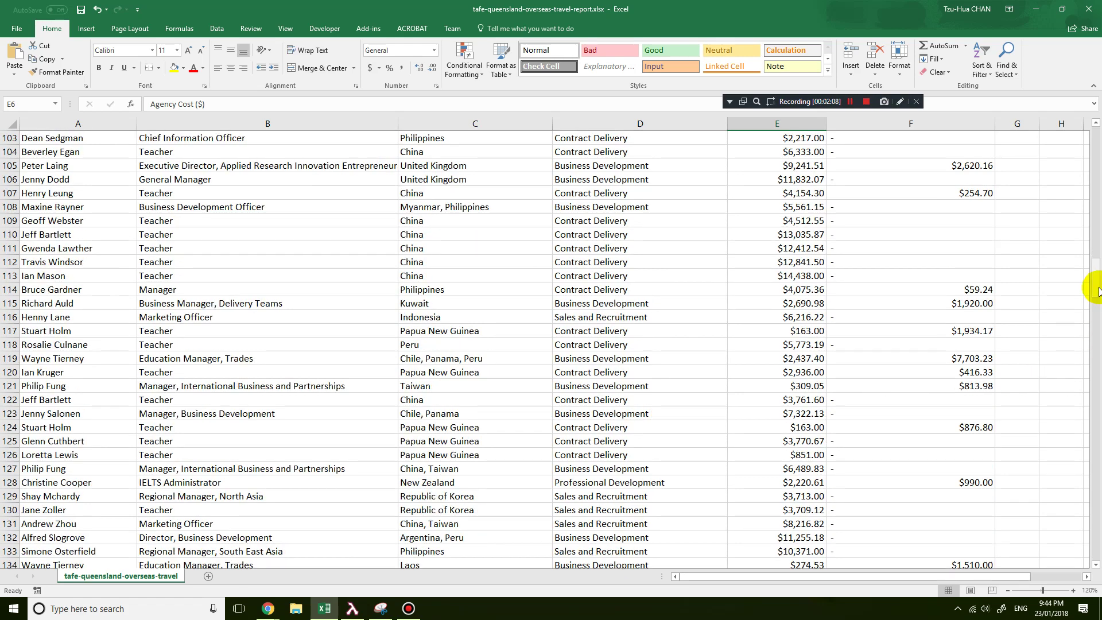
pyautogui.moveTo(1096, 291); pyautogui.dragTo(1087, 135)
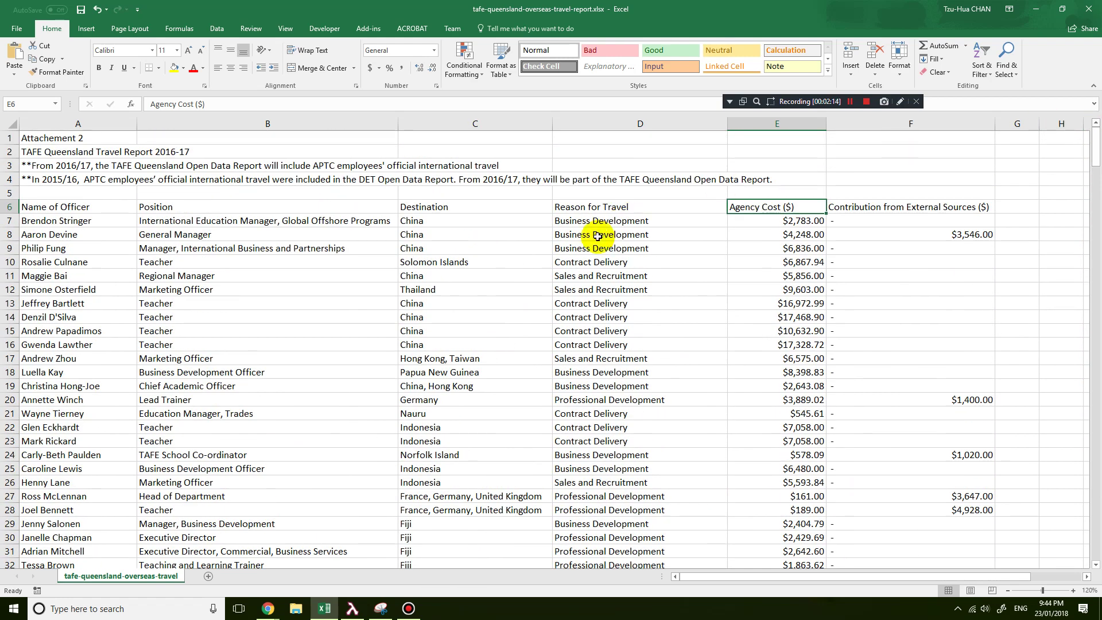
pyautogui.moveTo(765, 575); pyautogui.dragTo(715, 573)
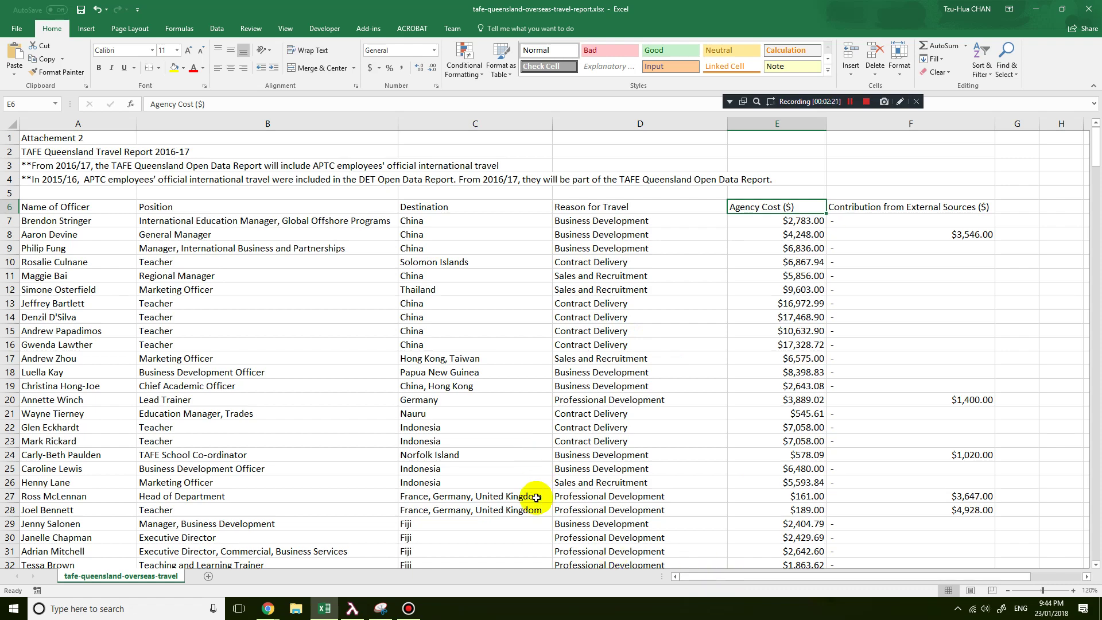
pyautogui.scroll(-17, 538, 517)
pyautogui.scroll(-15, 538, 517)
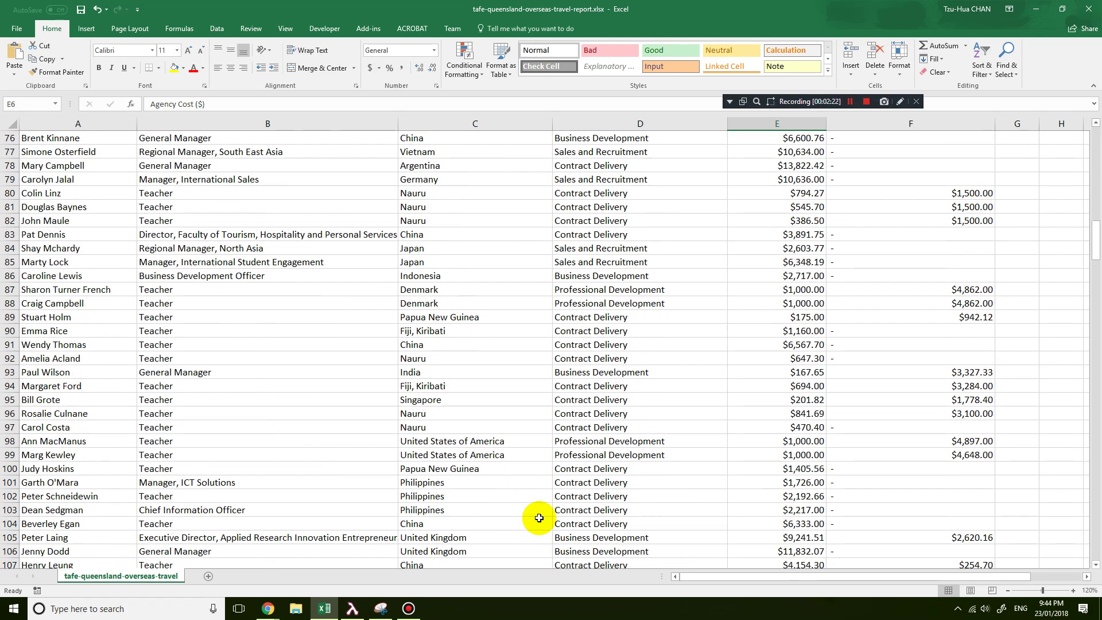
pyautogui.scroll(20, 538, 517)
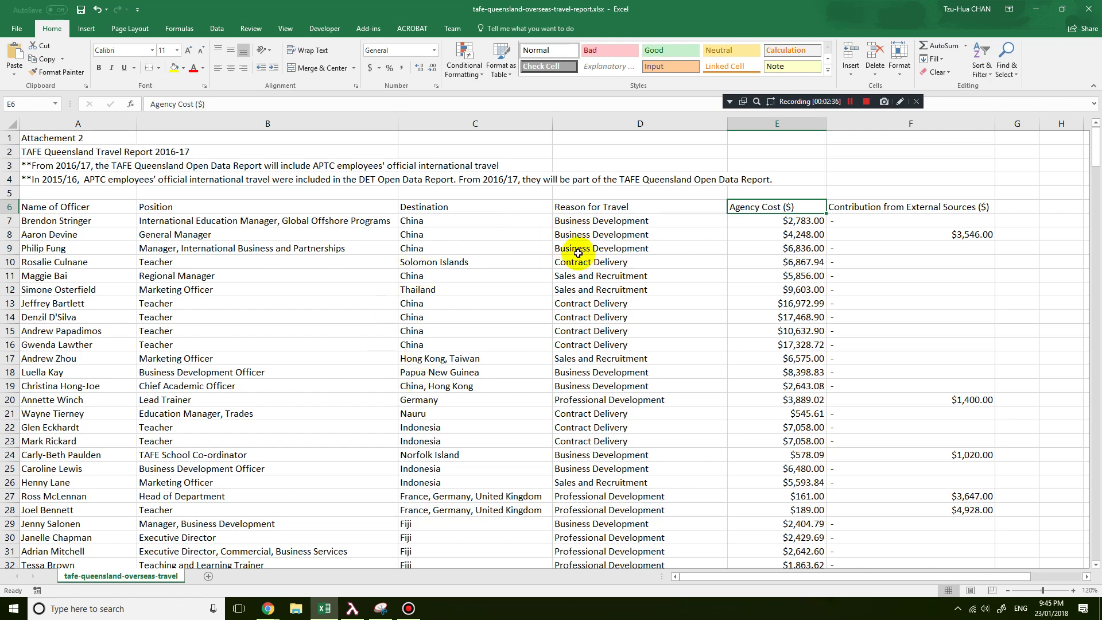
# Create a PivotTable on a new worksheet from the whole travel table, with the row 6 headers as its first row
pyautogui.click(492, 235)
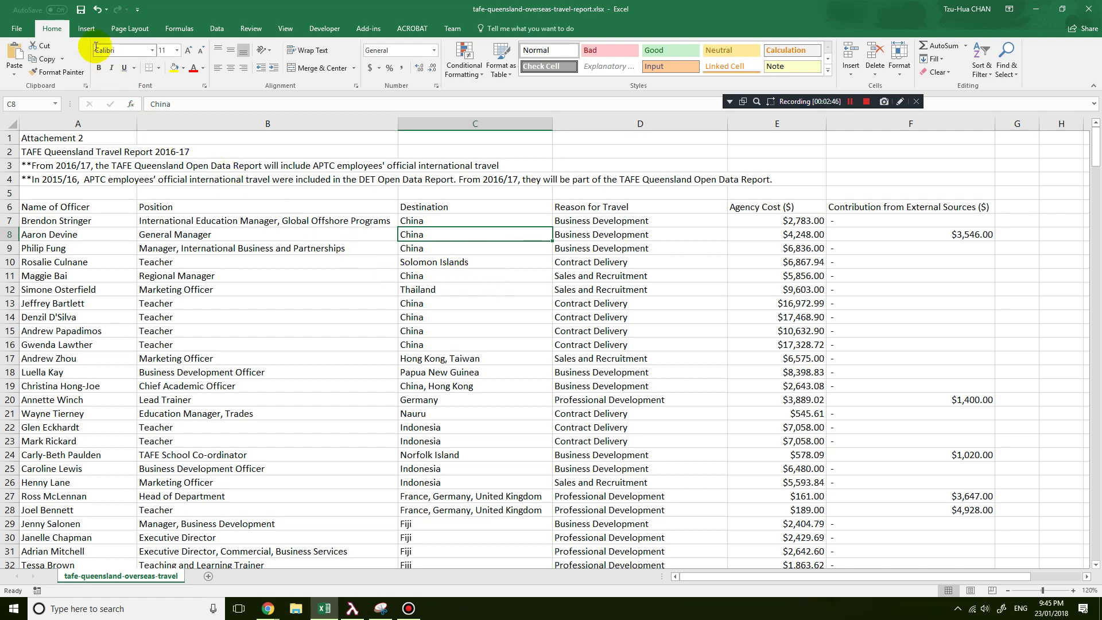
pyautogui.click(88, 29)
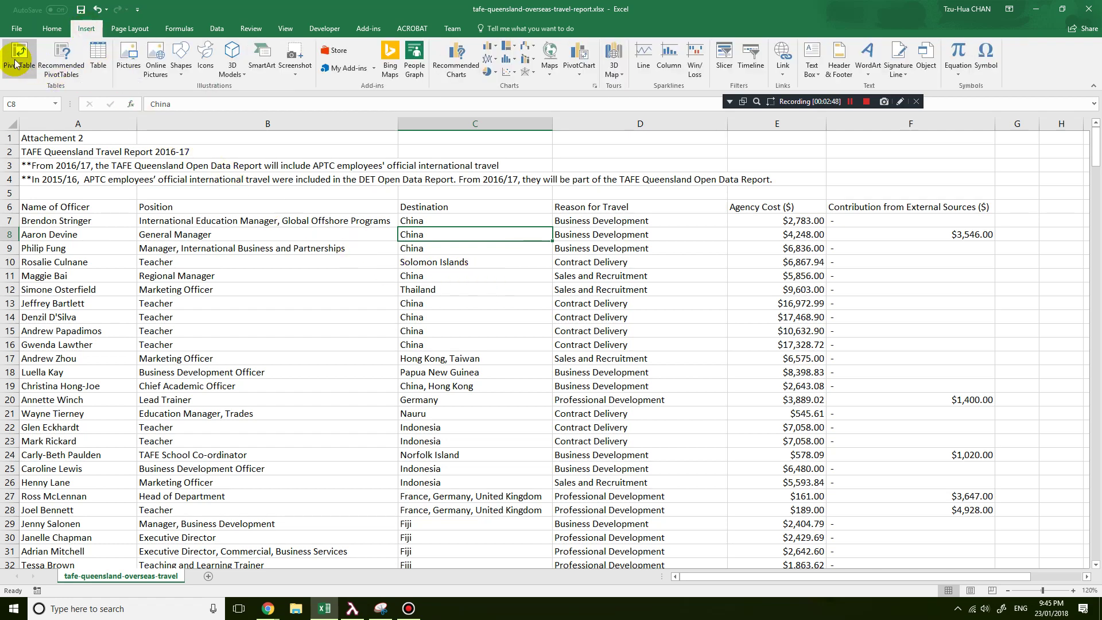
pyautogui.click(17, 63)
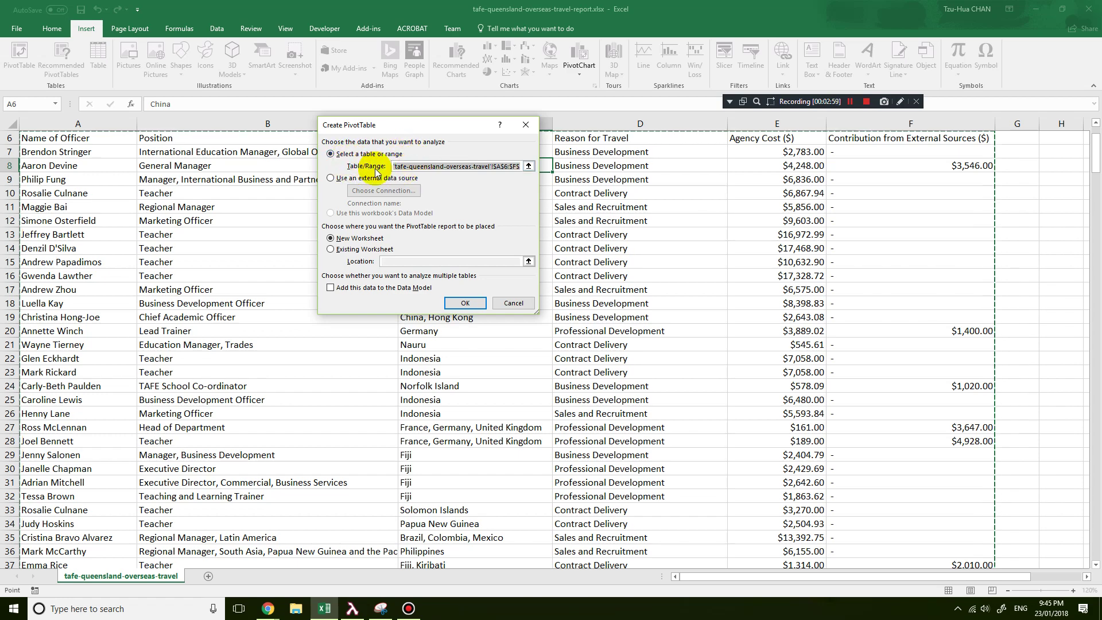
pyautogui.moveTo(1095, 140); pyautogui.dragTo(1096, 93)
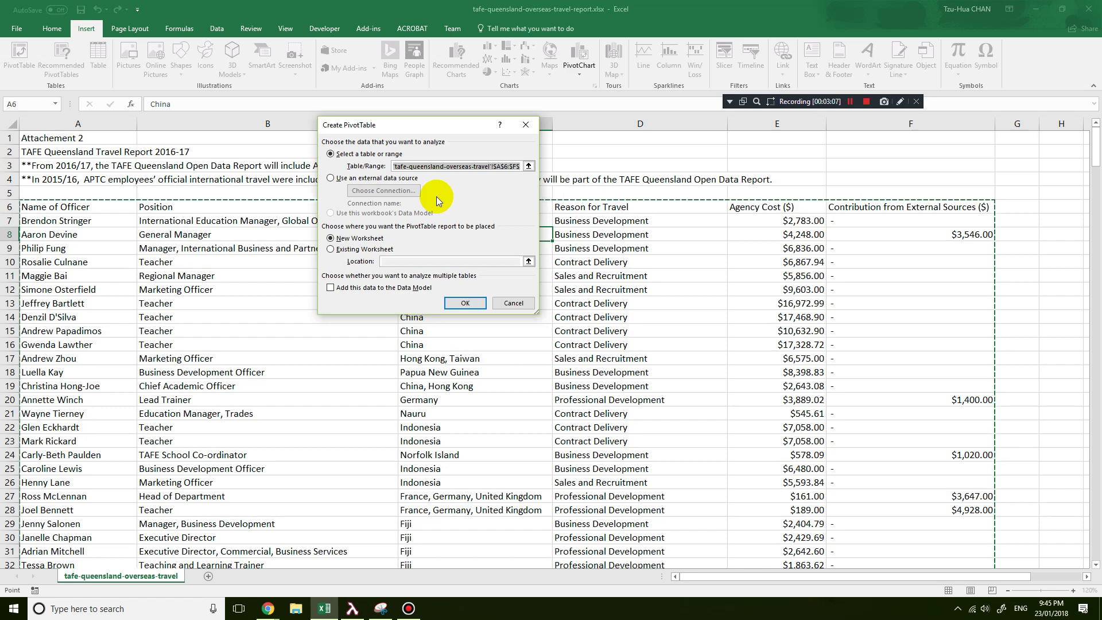
pyautogui.moveTo(414, 143); pyautogui.dragTo(581, 204)
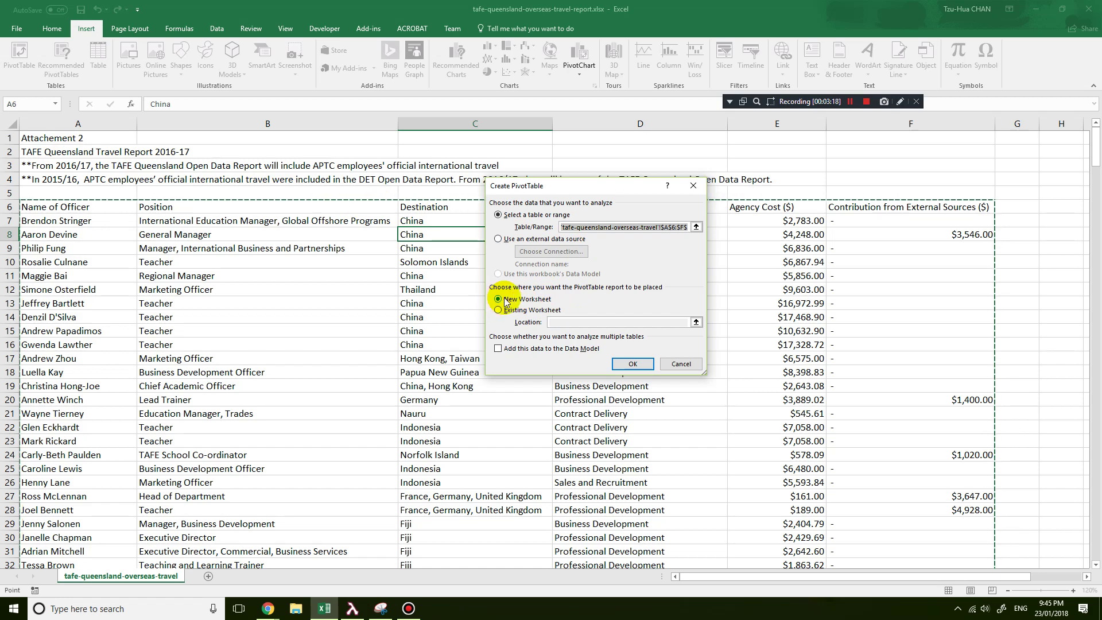
pyautogui.click(637, 367)
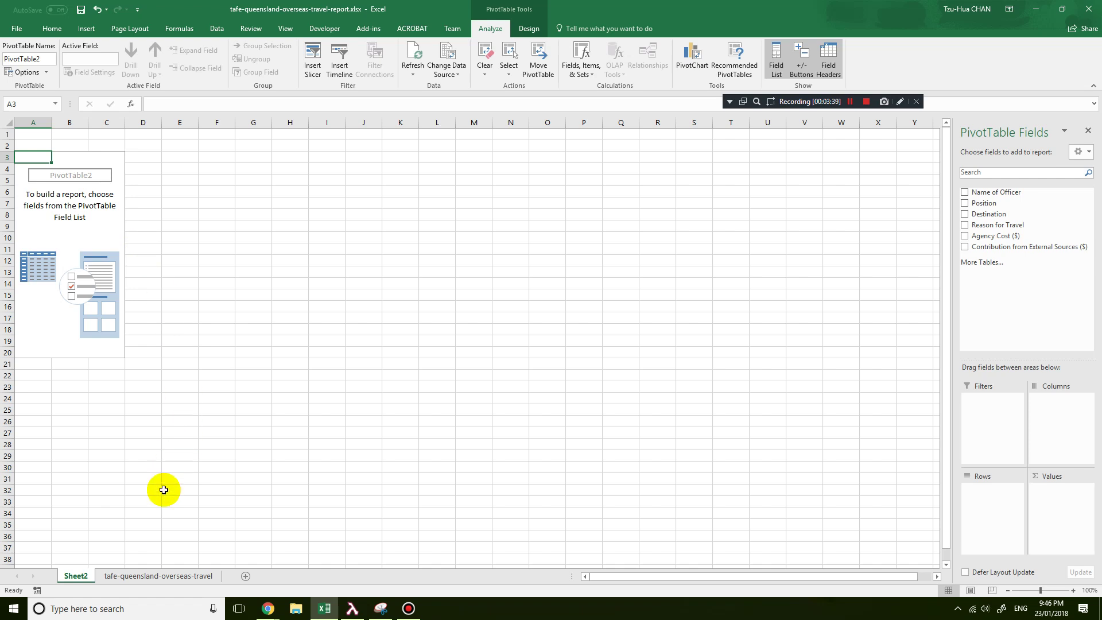
# Check the source sheet, then add the Destination field to the PivotTable's rows on Sheet2 and look through the destinations
pyautogui.click(159, 574)
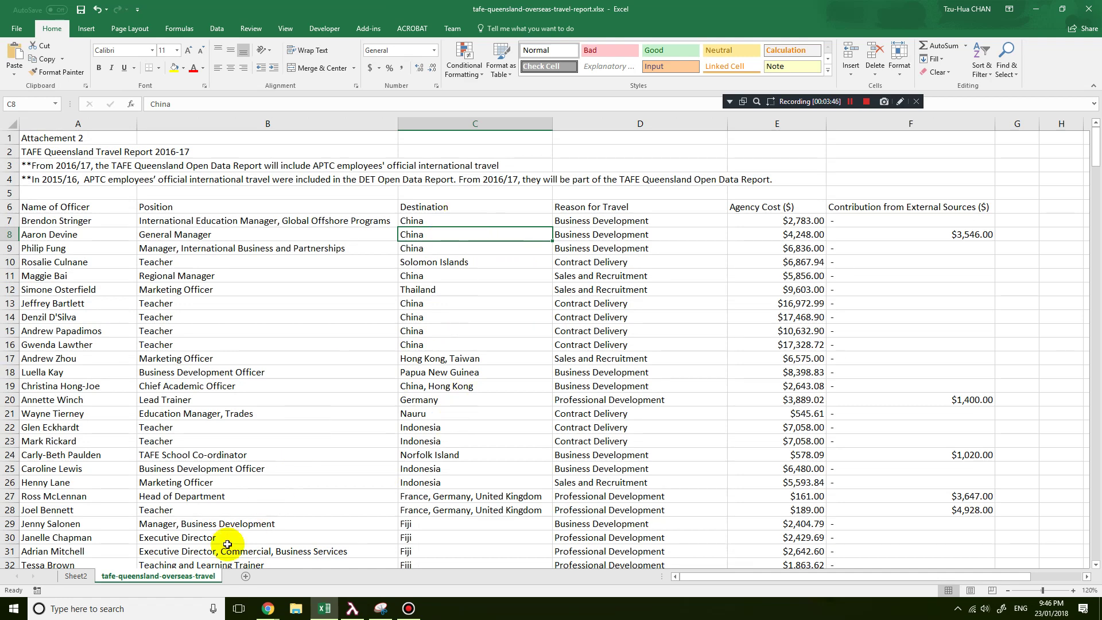
pyautogui.click(78, 576)
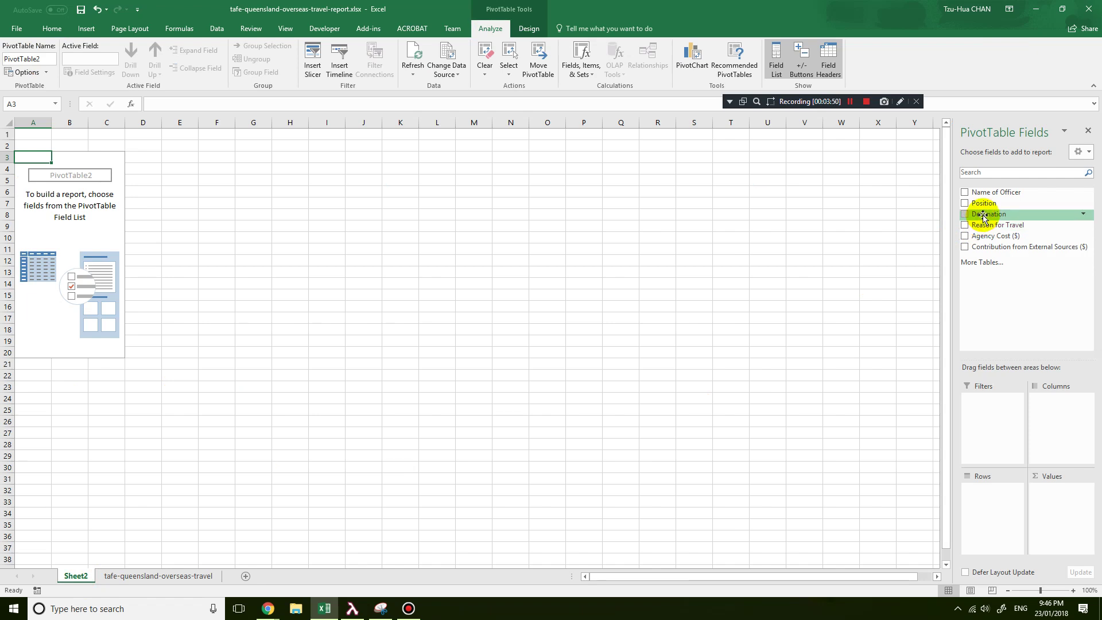
pyautogui.moveTo(983, 216); pyautogui.dragTo(984, 503)
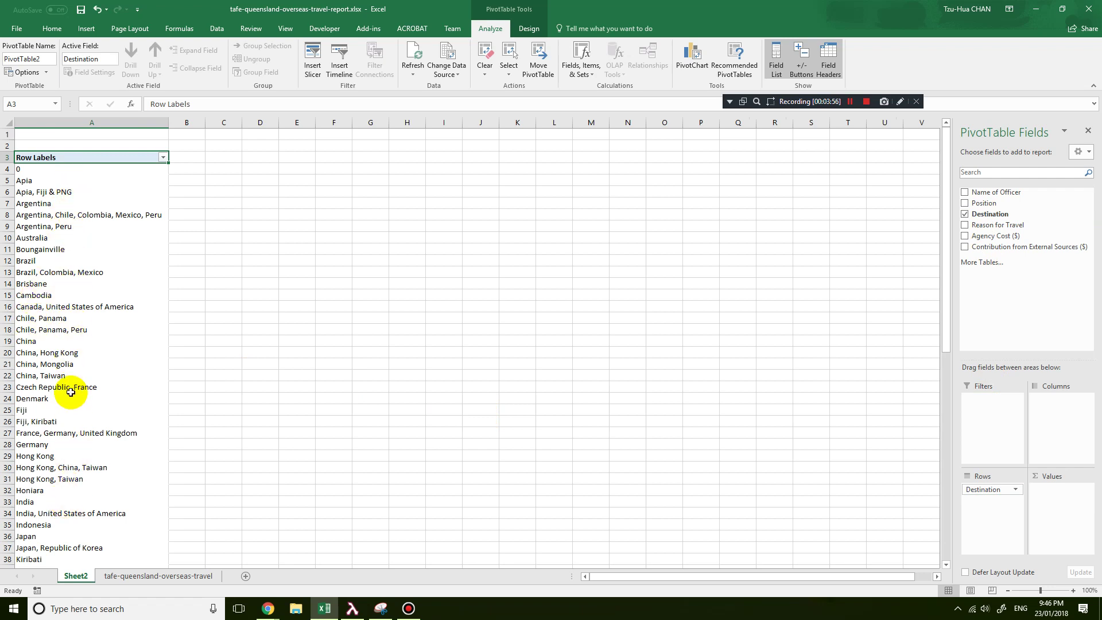
pyautogui.scroll(-16, 70, 391)
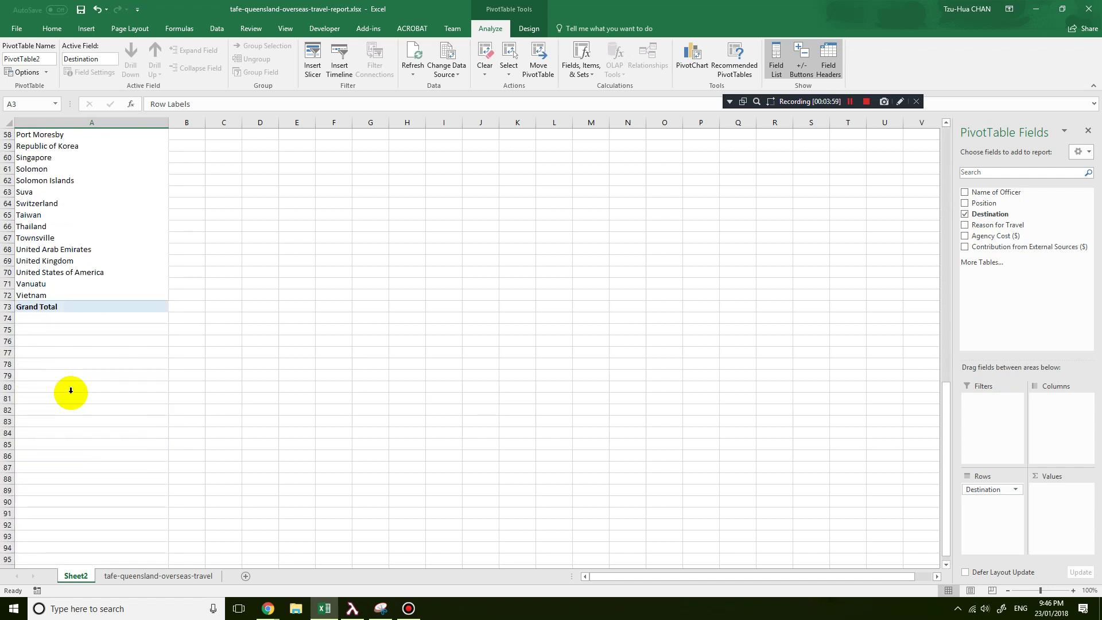
pyautogui.scroll(16, 70, 390)
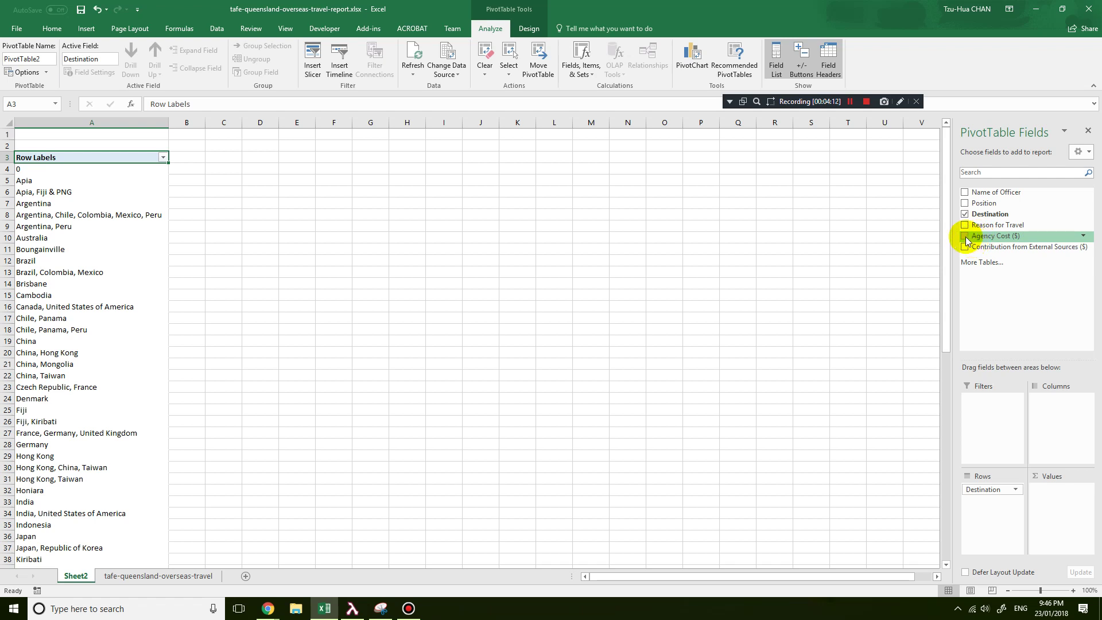
# Add the Agency Cost ($) field to the PivotTable's values and summarise it by Count
pyautogui.moveTo(976, 237); pyautogui.dragTo(1049, 501)
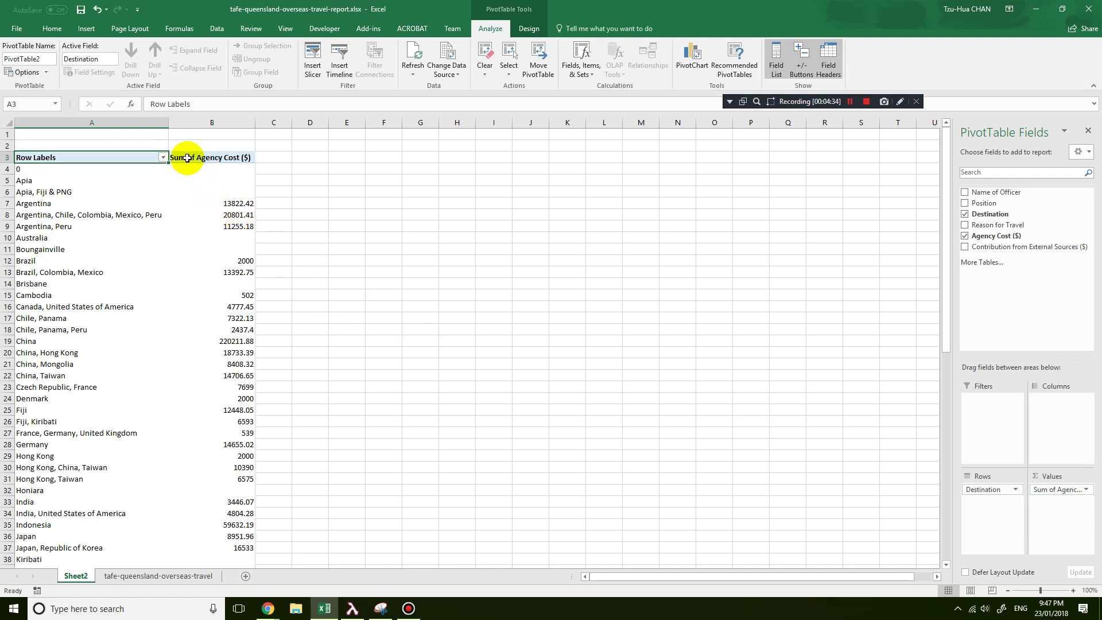
pyautogui.click(1086, 489)
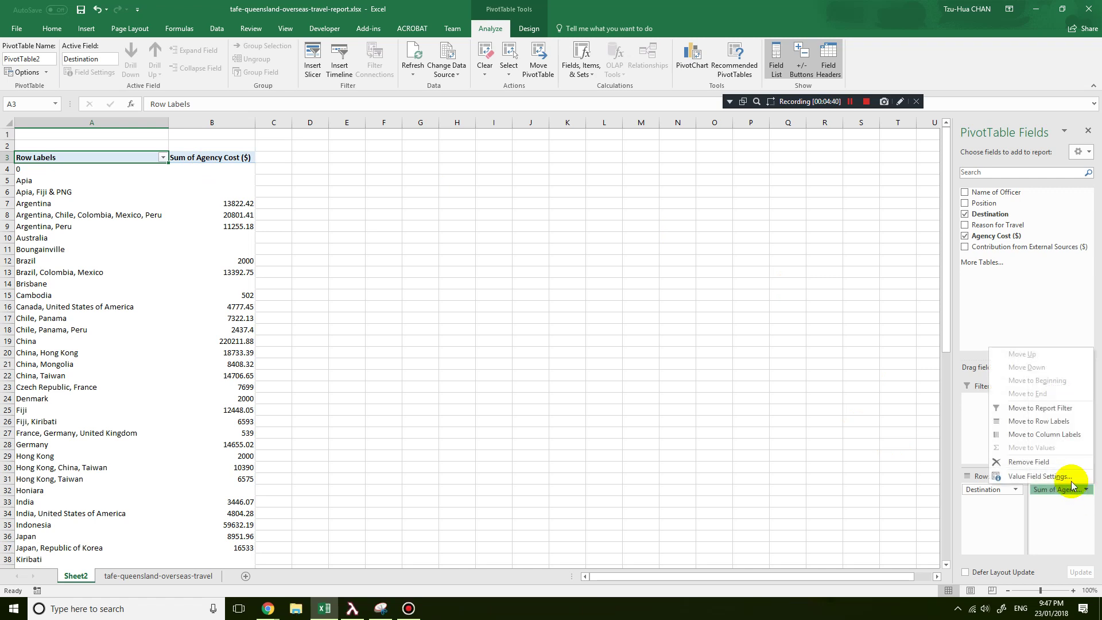
pyautogui.click(1038, 477)
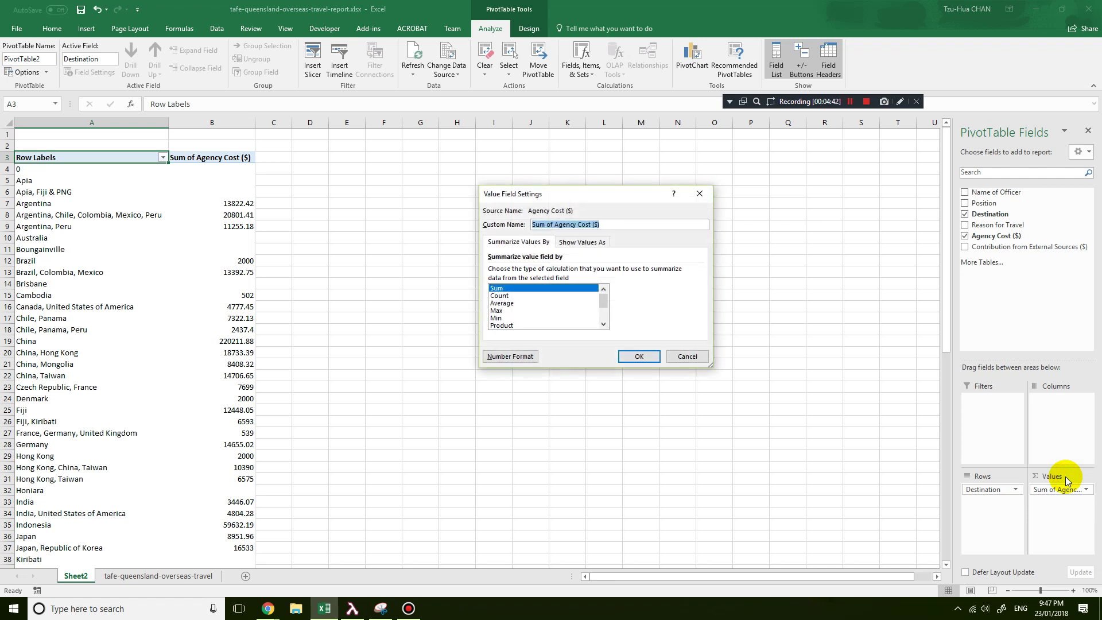
pyautogui.click(512, 289)
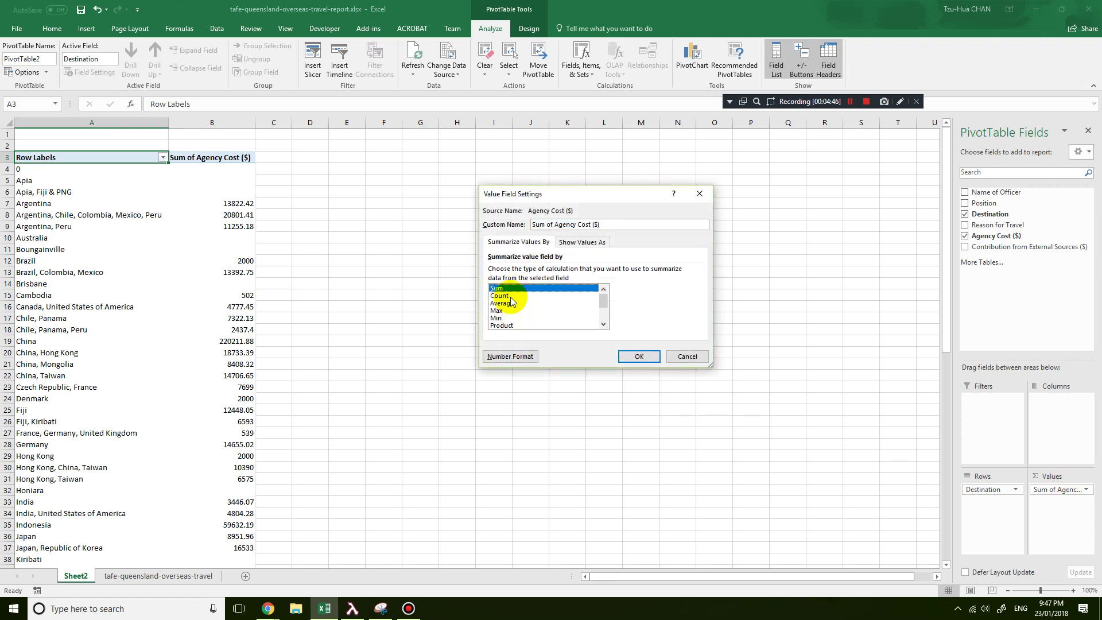
pyautogui.click(510, 296)
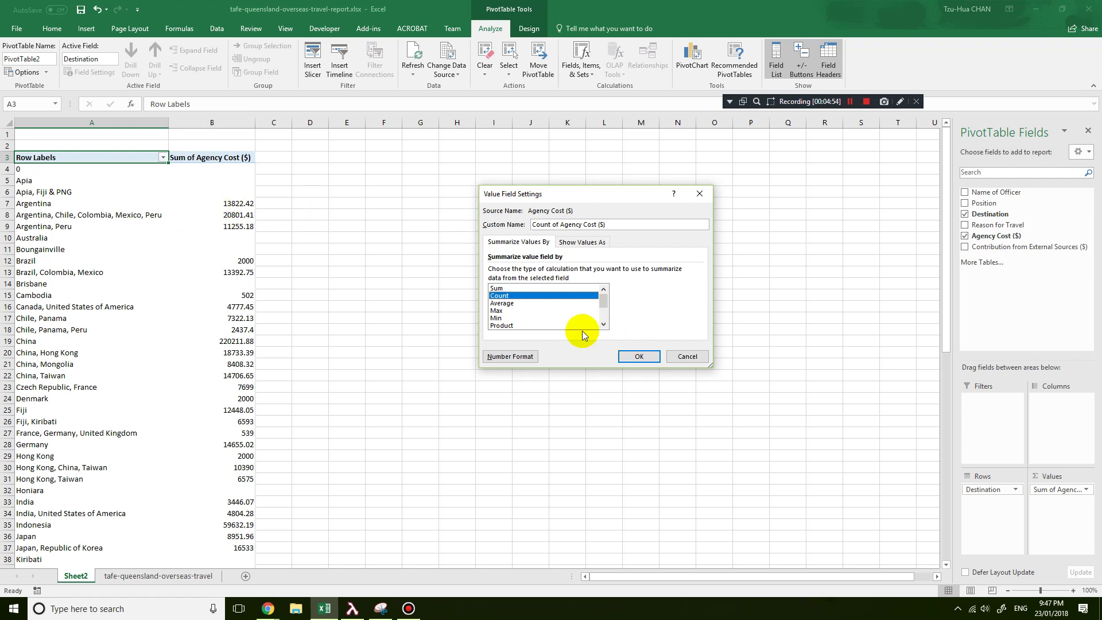
pyautogui.click(640, 354)
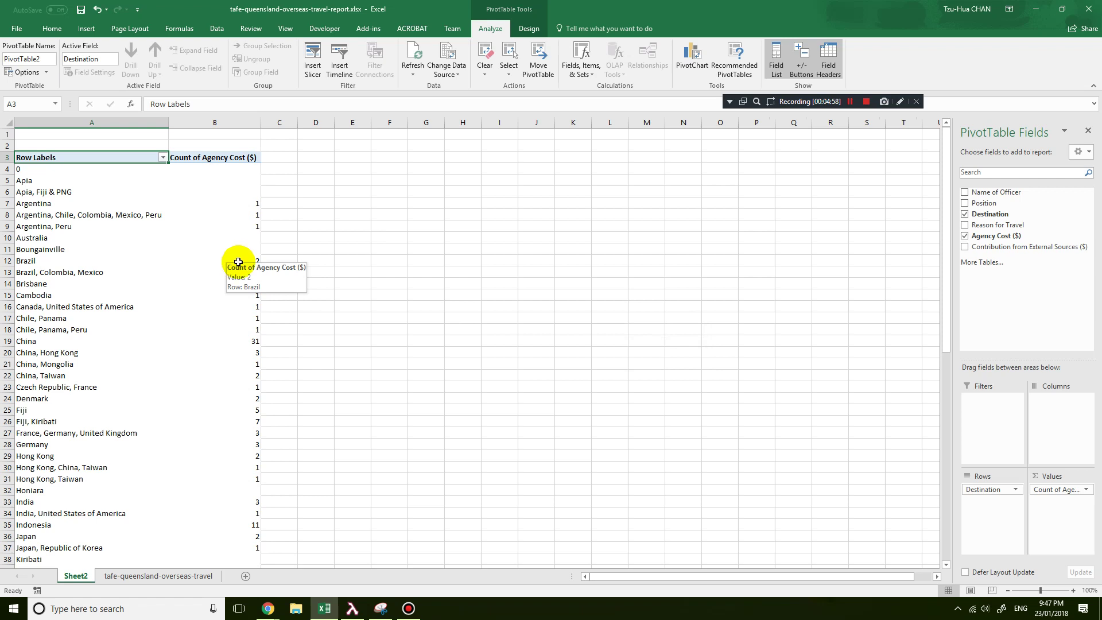
# Examine the Agency Cost ($) counts for individual destinations such as Brazil, China and China, Hong Kong
pyautogui.click(218, 262)
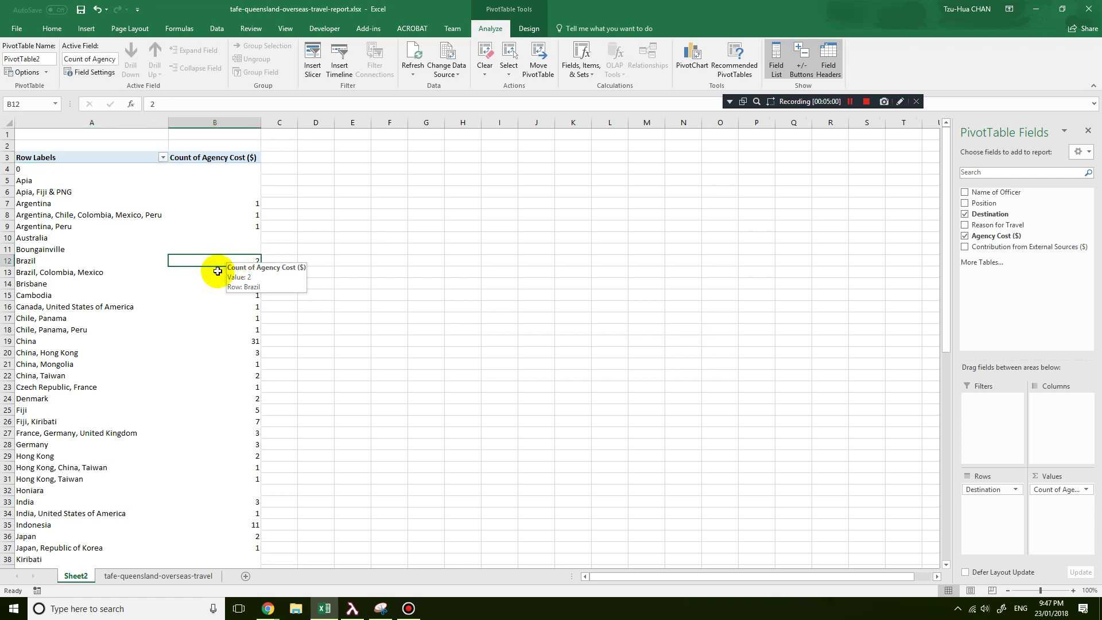
pyautogui.press('Down')
pyautogui.click(192, 345)
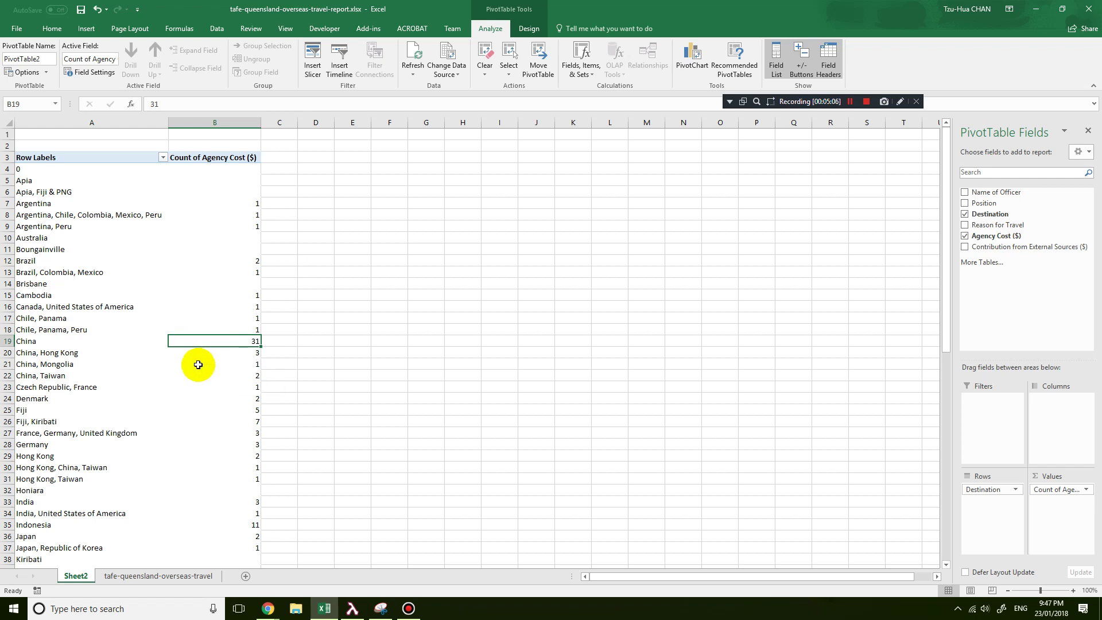
pyautogui.click(192, 354)
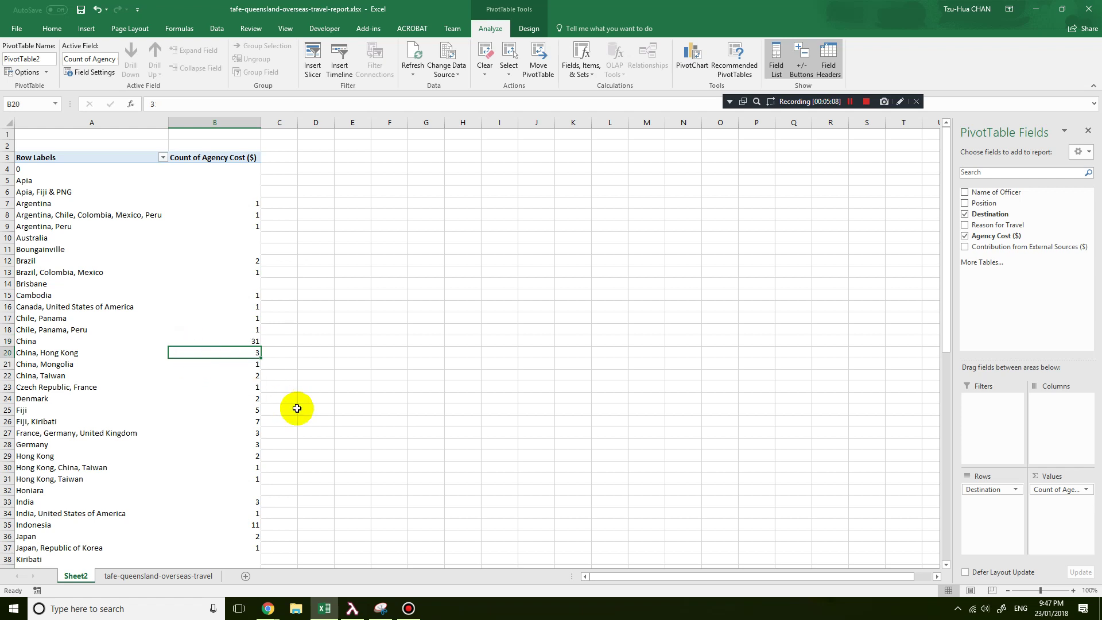
pyautogui.click(1085, 489)
pyautogui.click(535, 396)
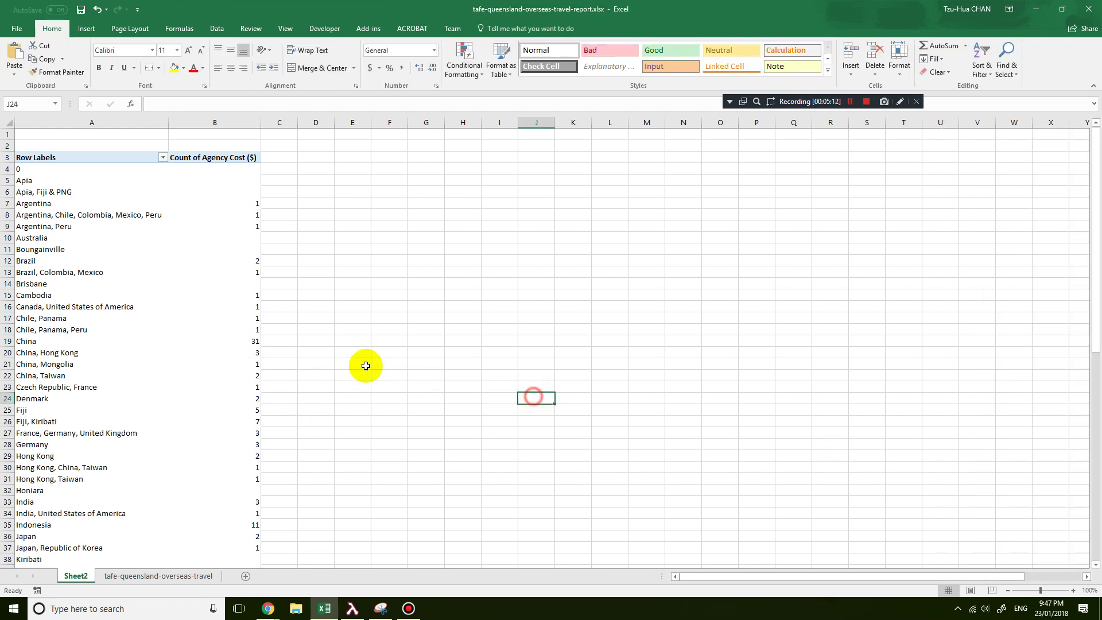
pyautogui.click(227, 263)
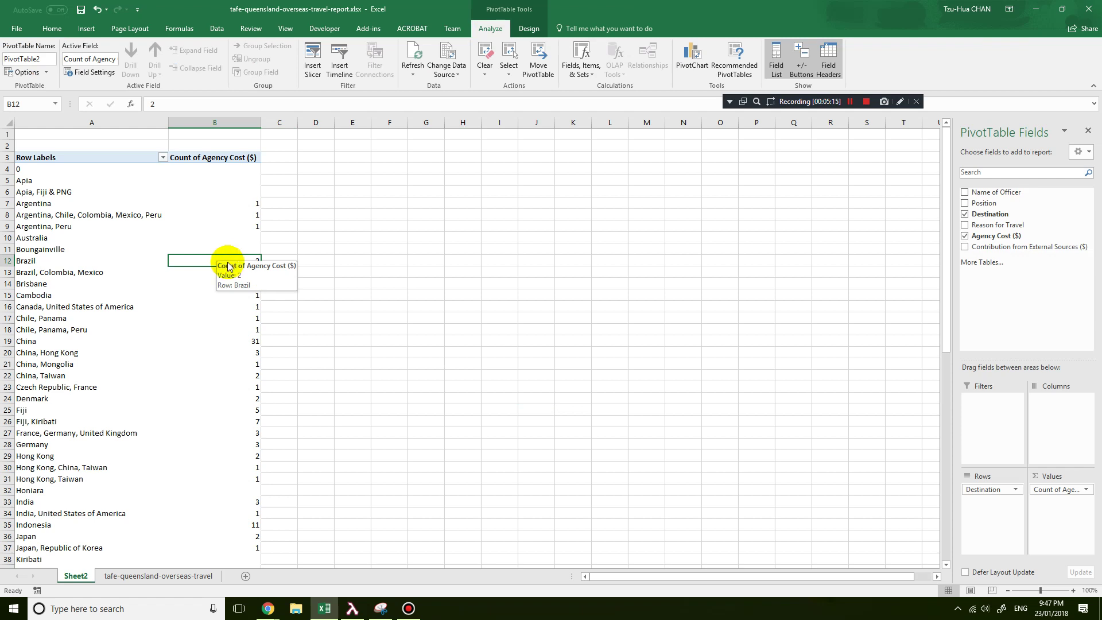
# Search the tafe-queensland-overseas-travel sheet for "brazil" and go through the matching travel records to check the Brazil count
pyautogui.click(154, 576)
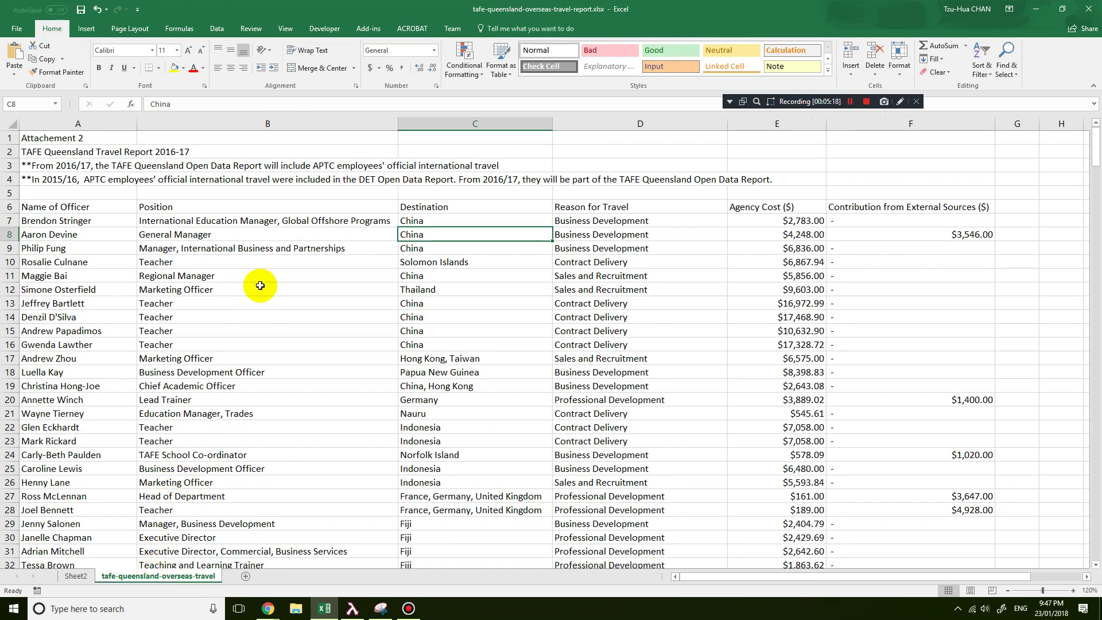
pyautogui.hotkey('ctrl', 'f')
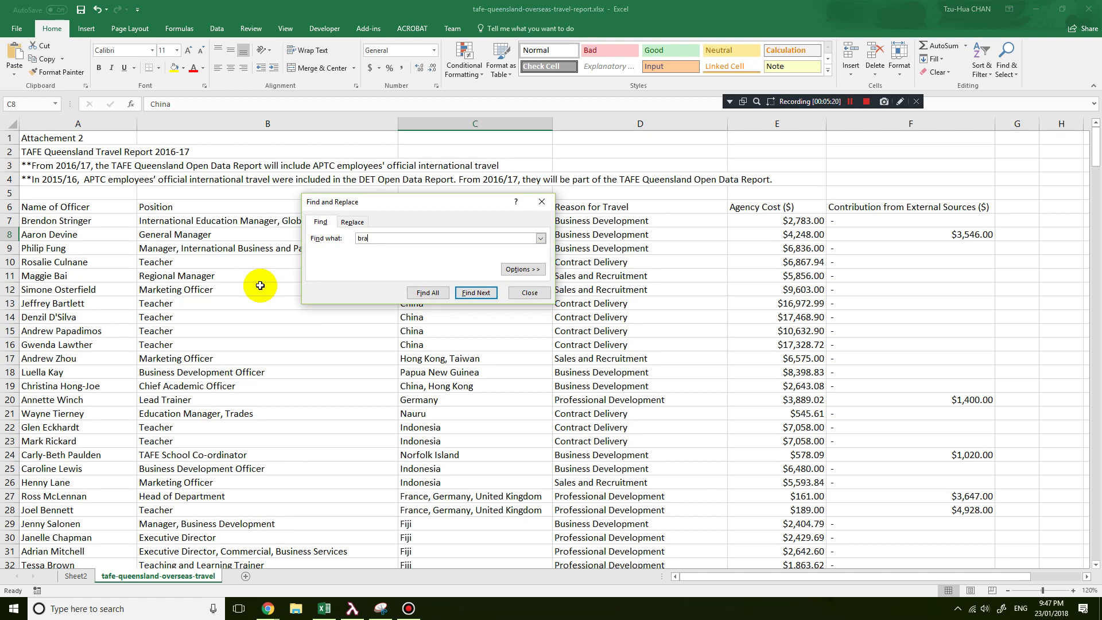
pyautogui.press('Return')
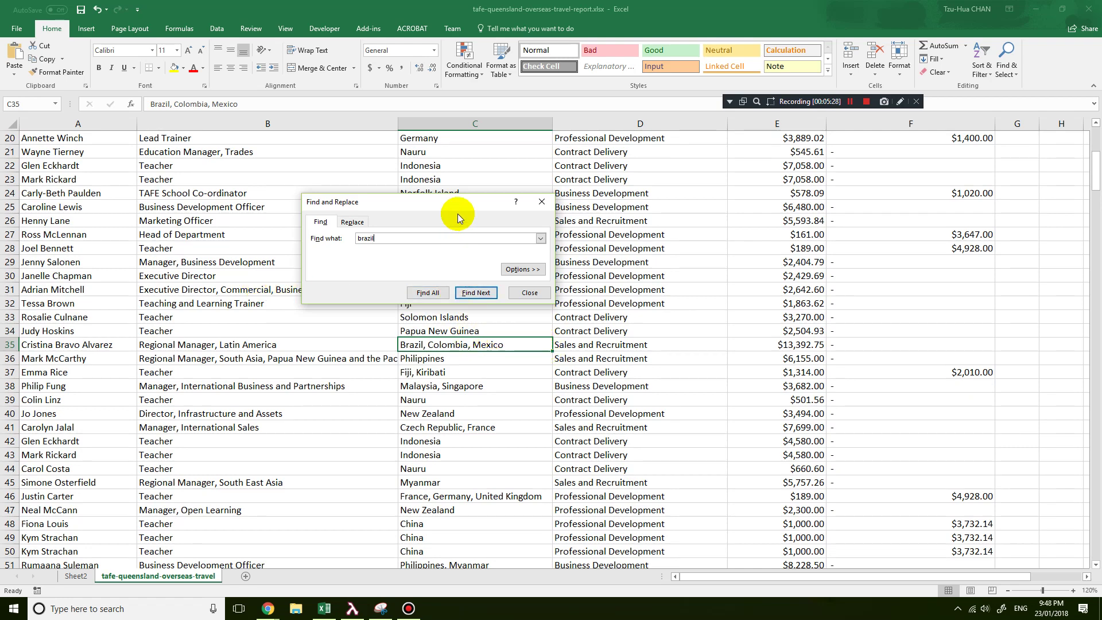
pyautogui.click(471, 299)
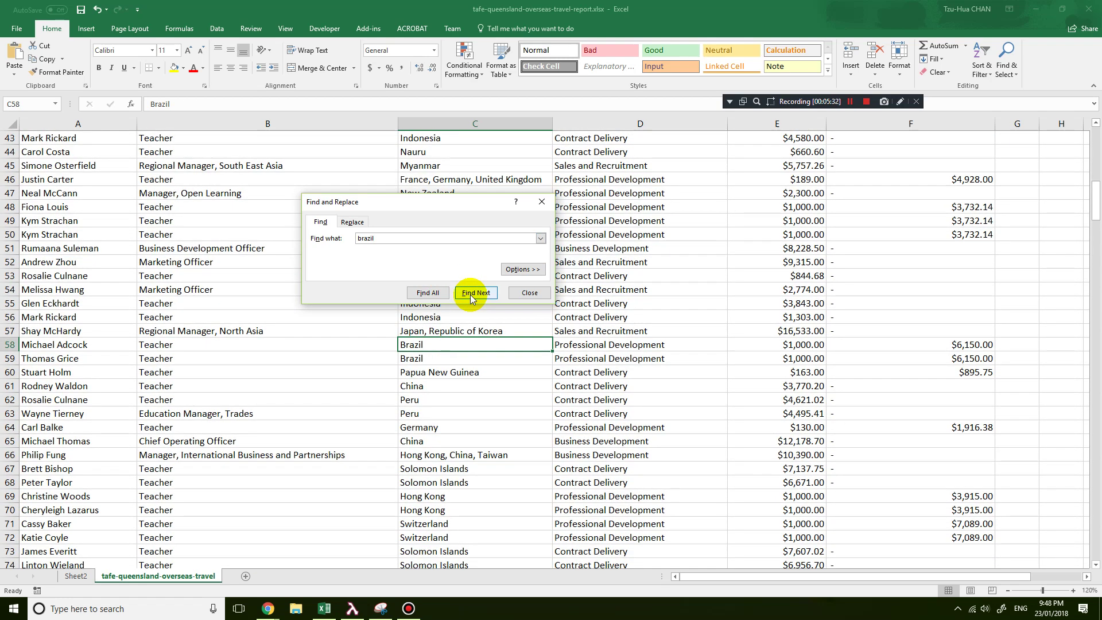
pyautogui.click(470, 300)
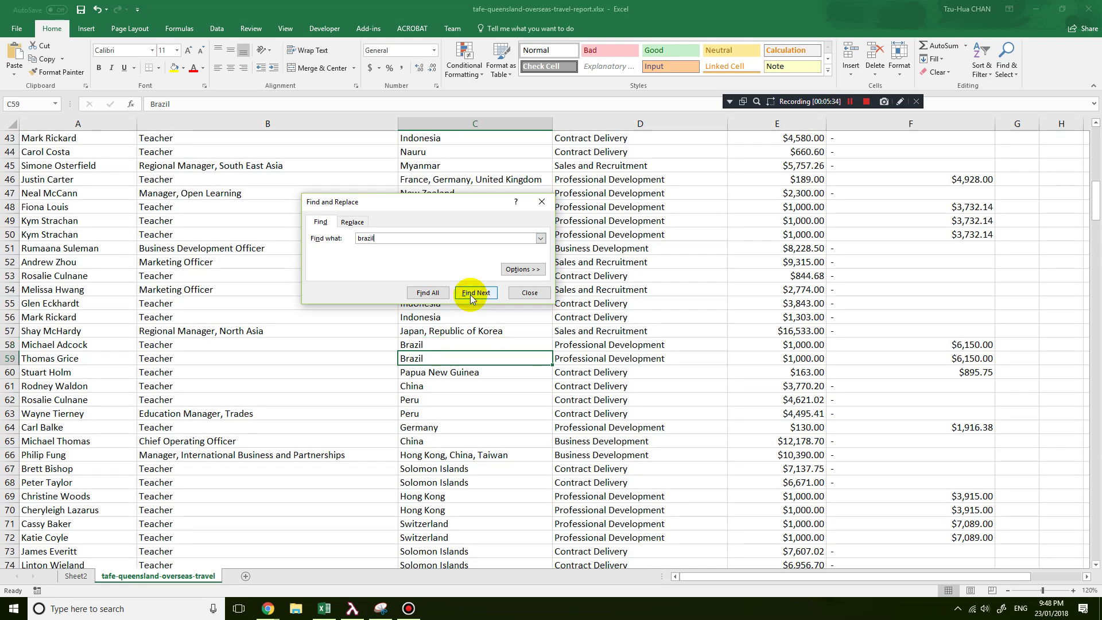
pyautogui.click(471, 298)
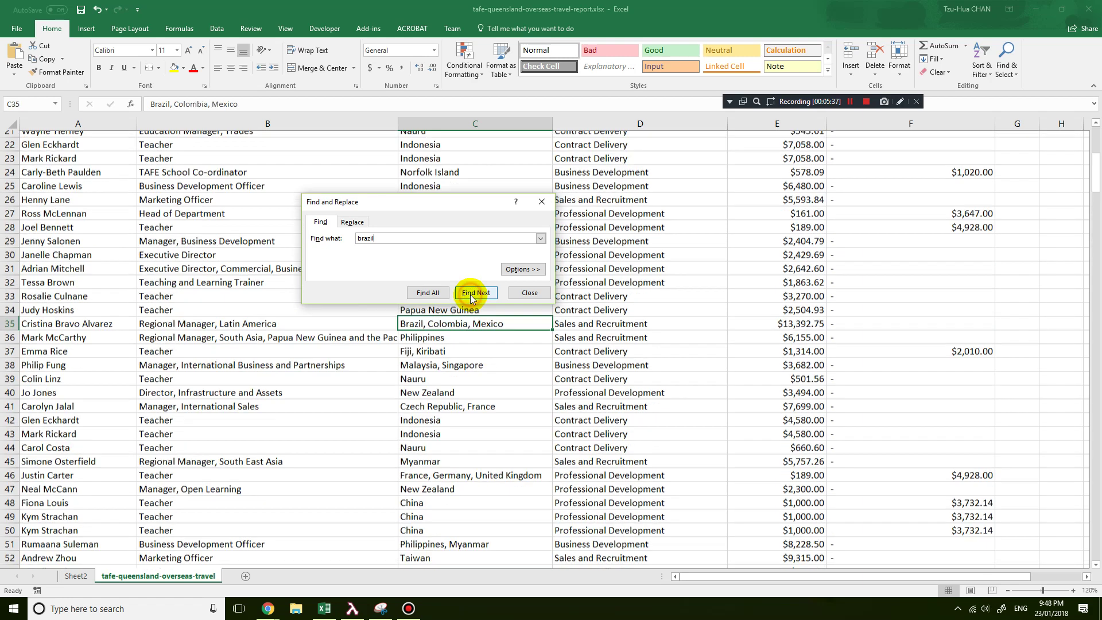
pyautogui.click(527, 294)
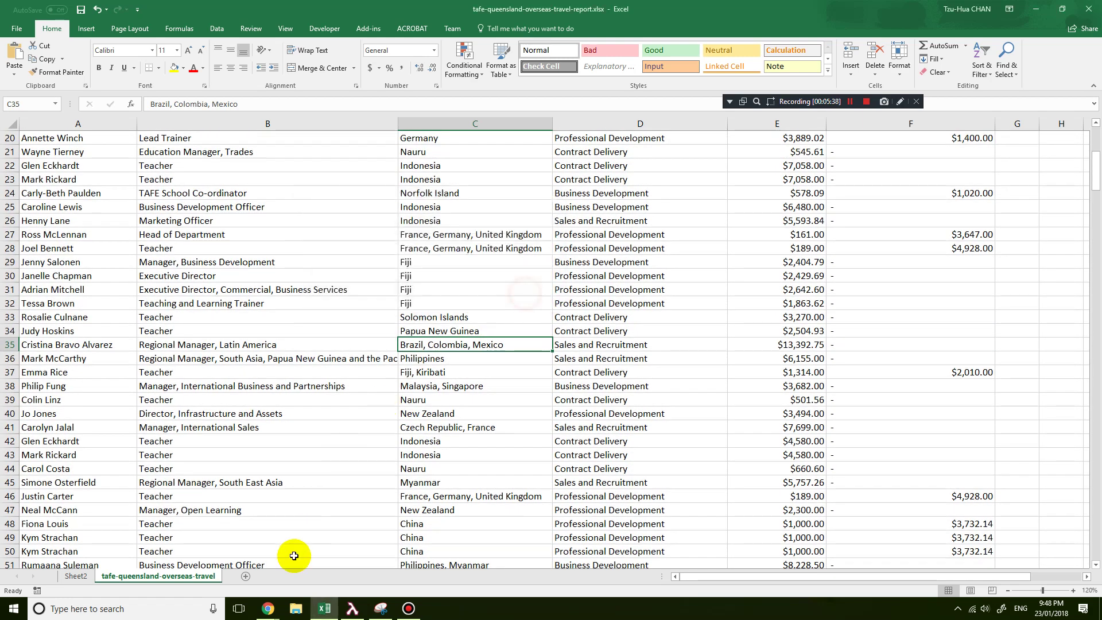
# Return to Sheet2 and summarise the PivotTable's Agency Cost ($) values by Sum
pyautogui.click(77, 576)
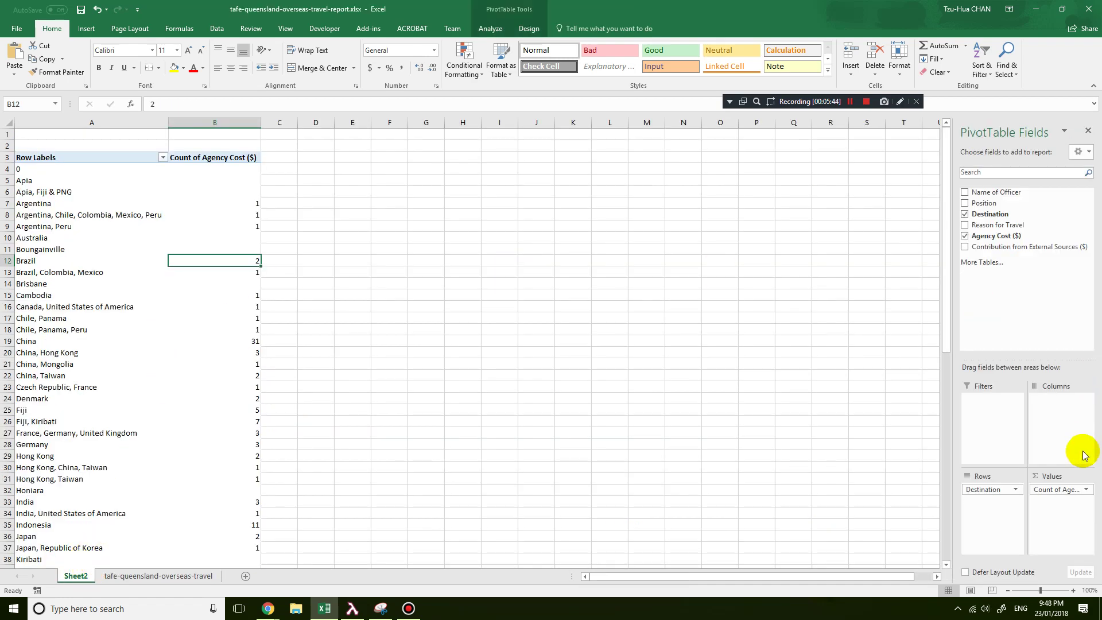
pyautogui.click(1085, 489)
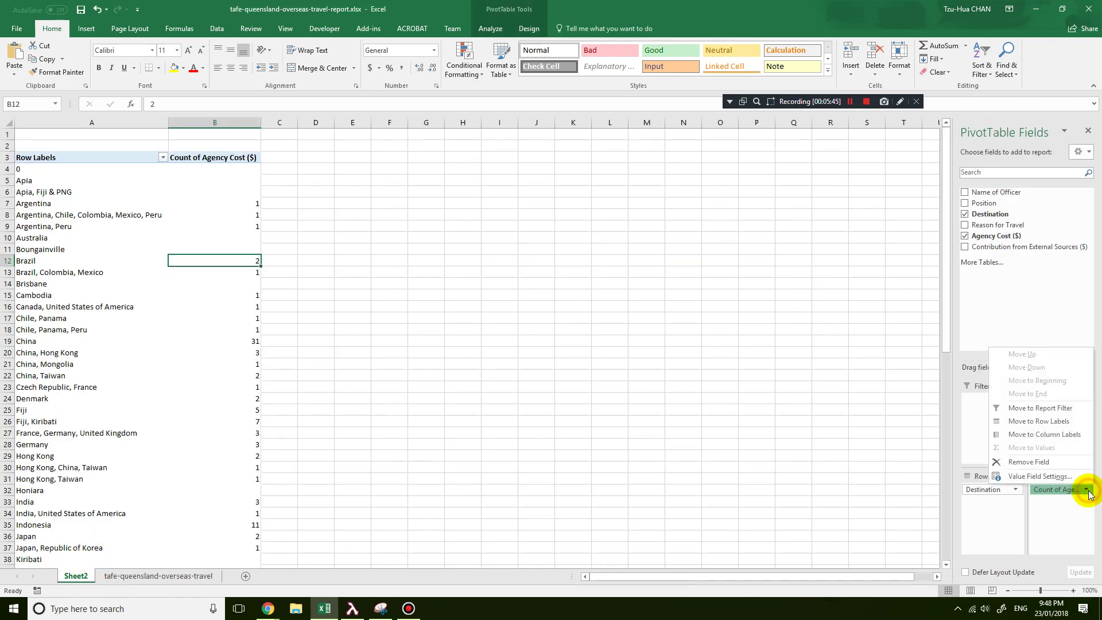
pyautogui.click(1043, 477)
pyautogui.click(514, 288)
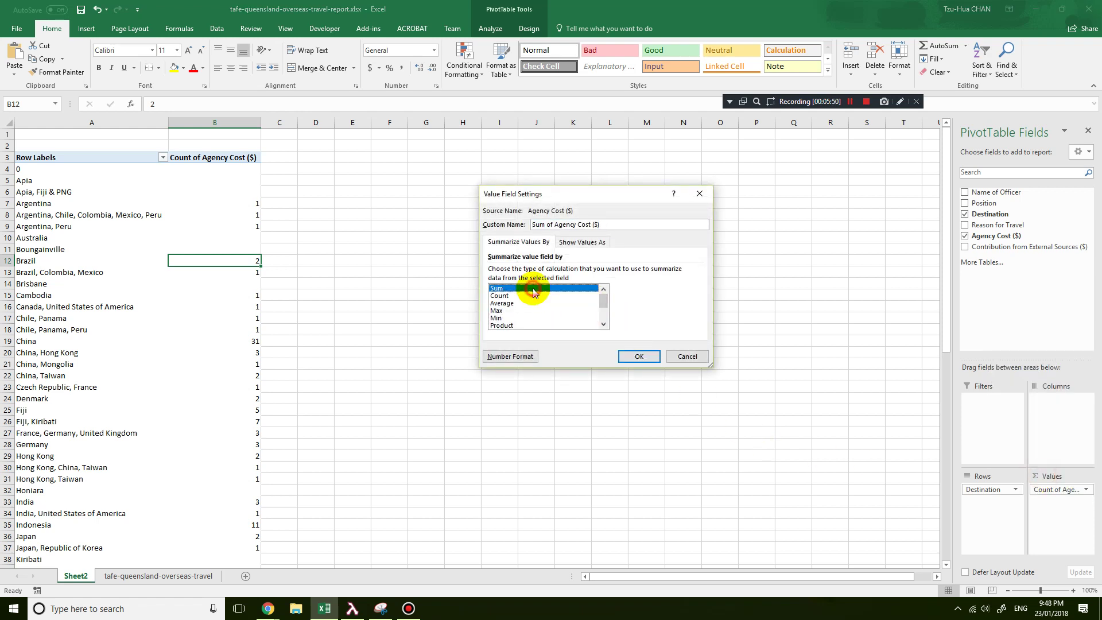
pyautogui.click(638, 356)
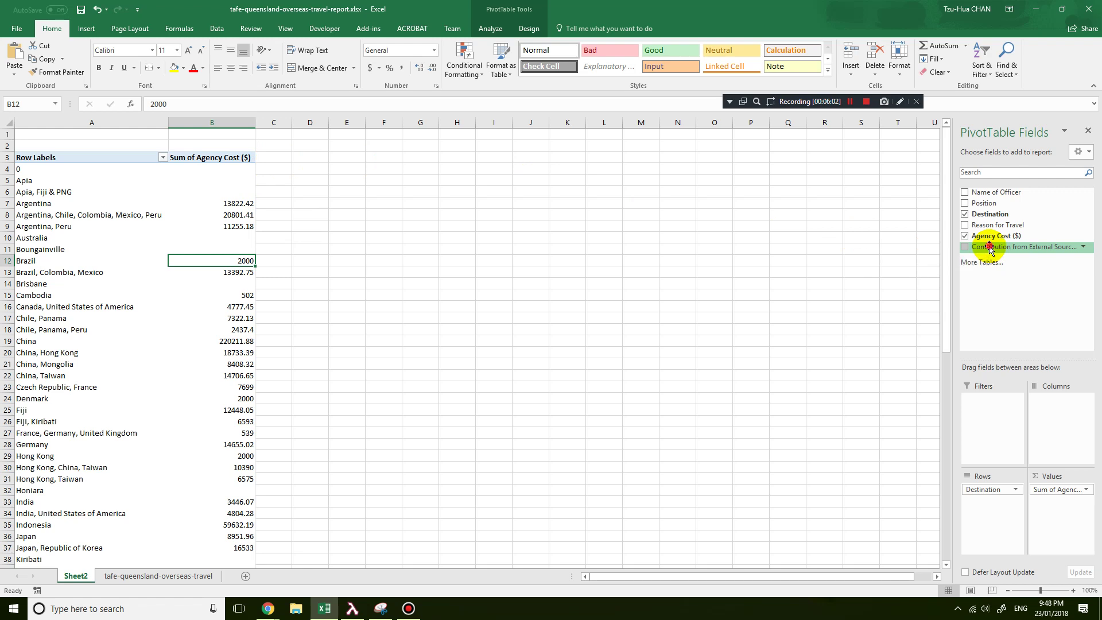
# Add the Contribution from External Sources ($) field to the PivotTable's values and examine its count for Brisbane
pyautogui.moveTo(984, 247); pyautogui.dragTo(1045, 511)
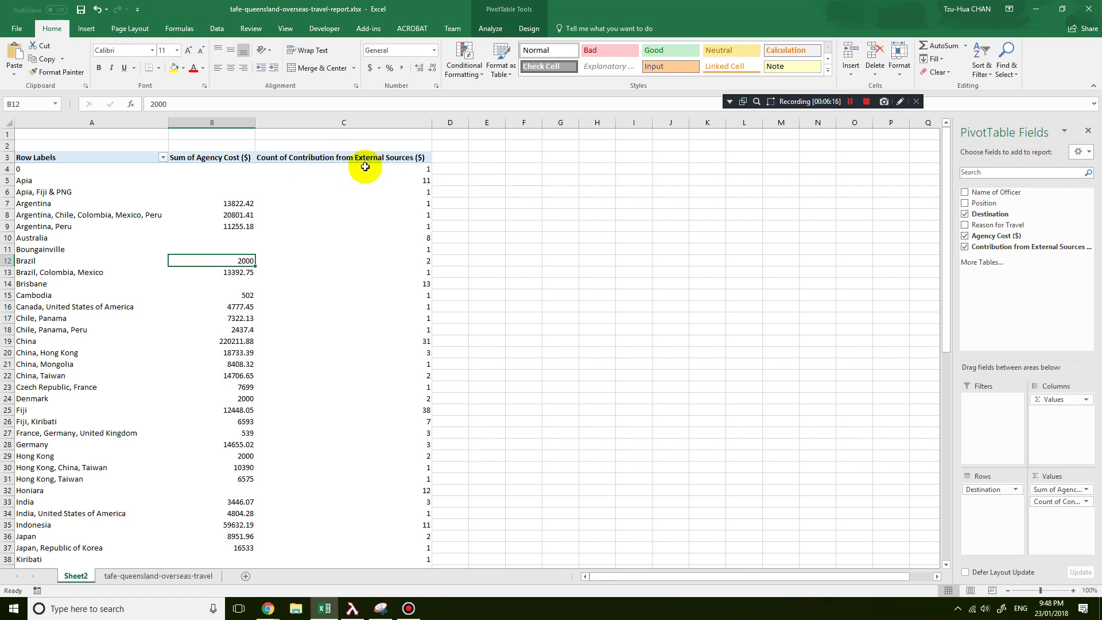
pyautogui.click(394, 179)
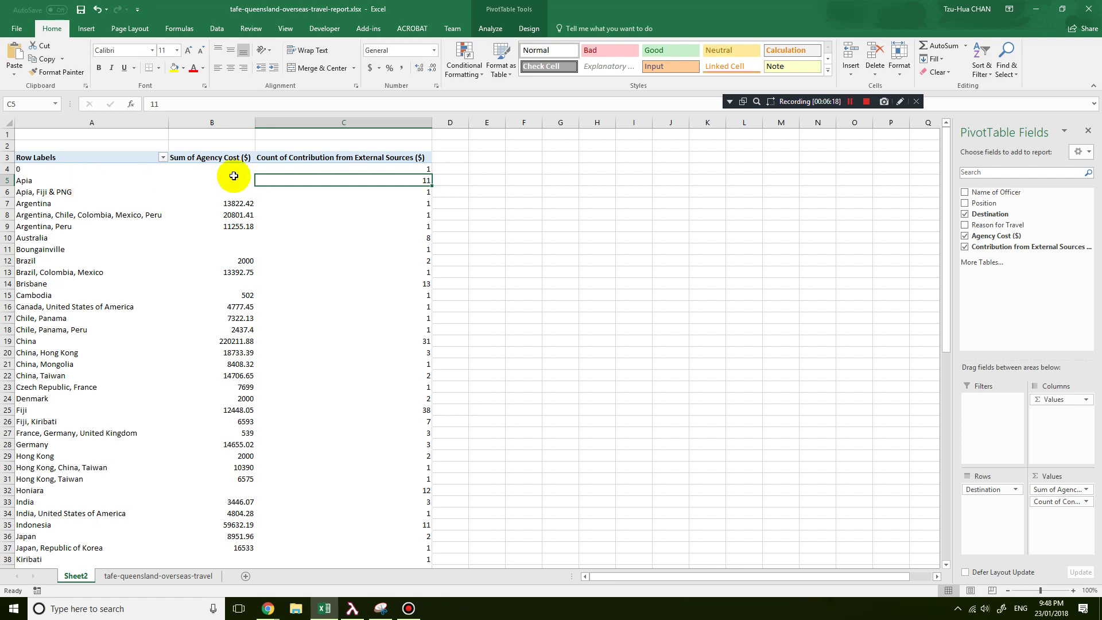
pyautogui.click(50, 294)
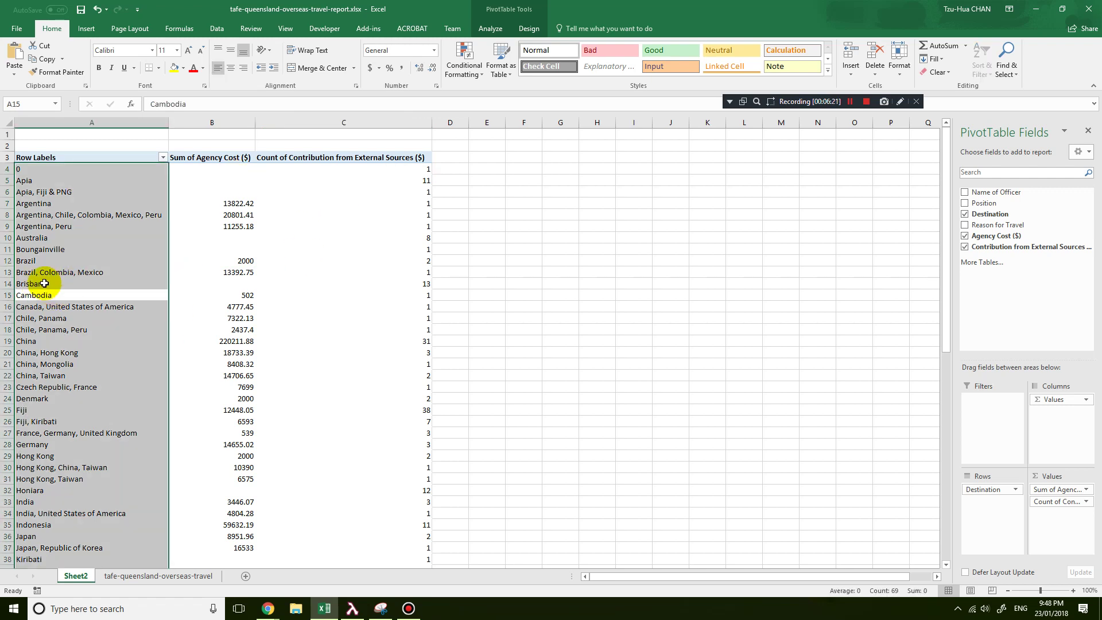
pyautogui.click(44, 283)
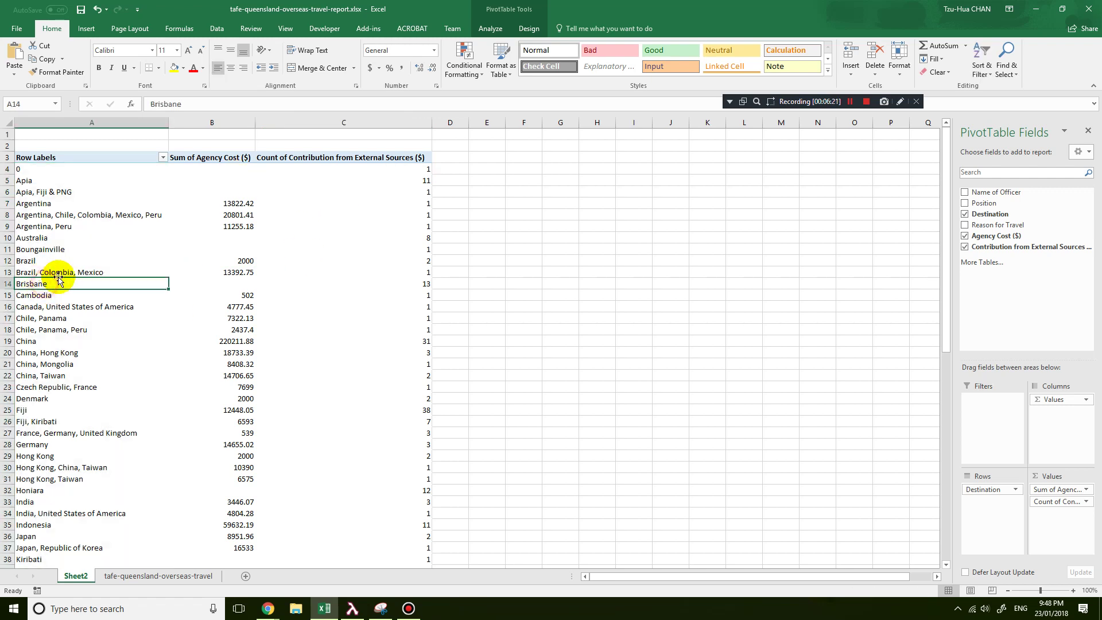
pyautogui.click(426, 282)
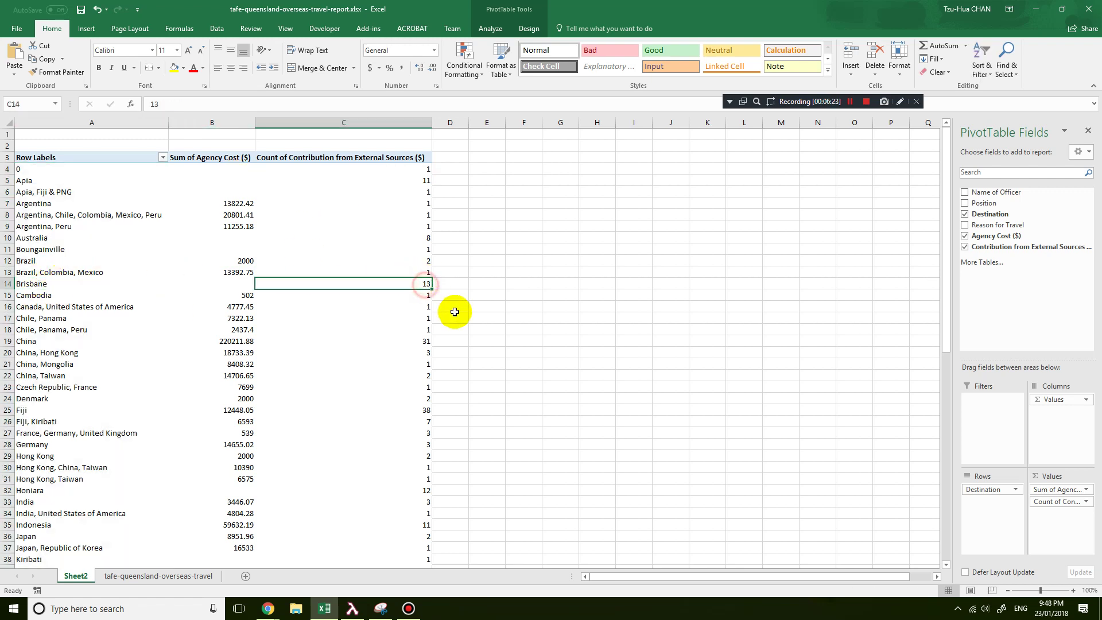
pyautogui.click(154, 283)
pyautogui.click(408, 287)
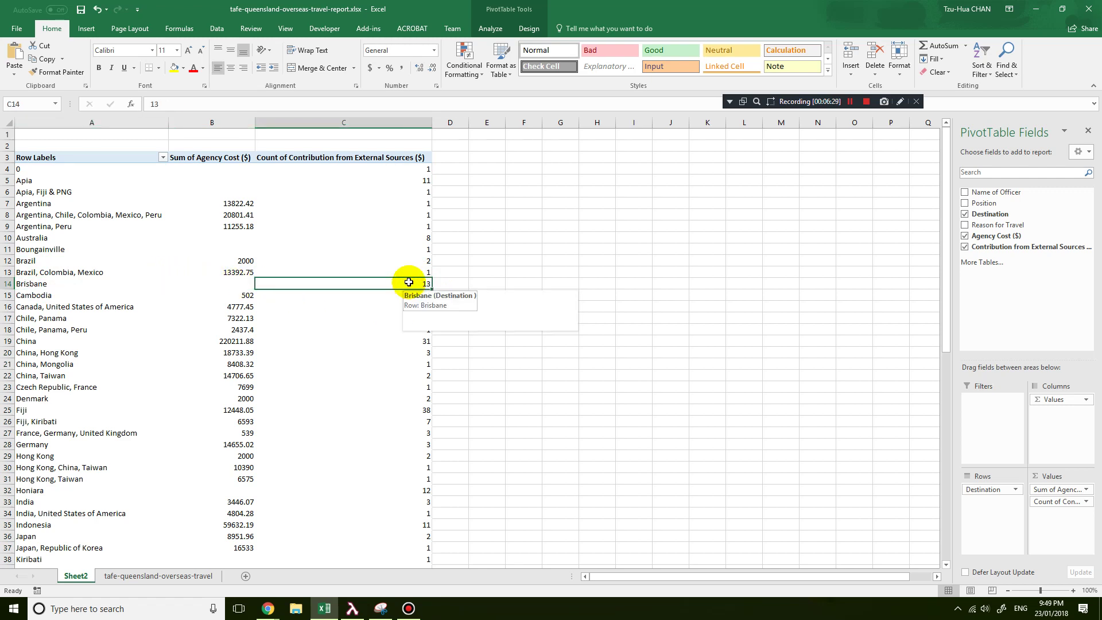
pyautogui.click(57, 284)
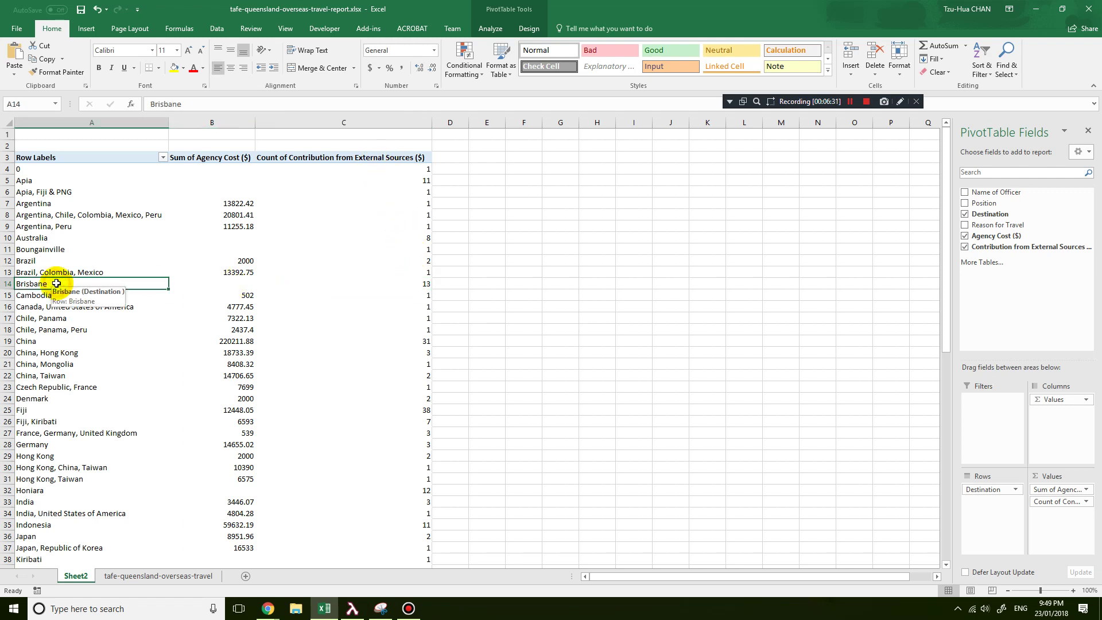
# Summarise the Contribution from External Sources ($) values by Sum and check the amount for Brisbane
pyautogui.click(1085, 501)
pyautogui.click(1040, 488)
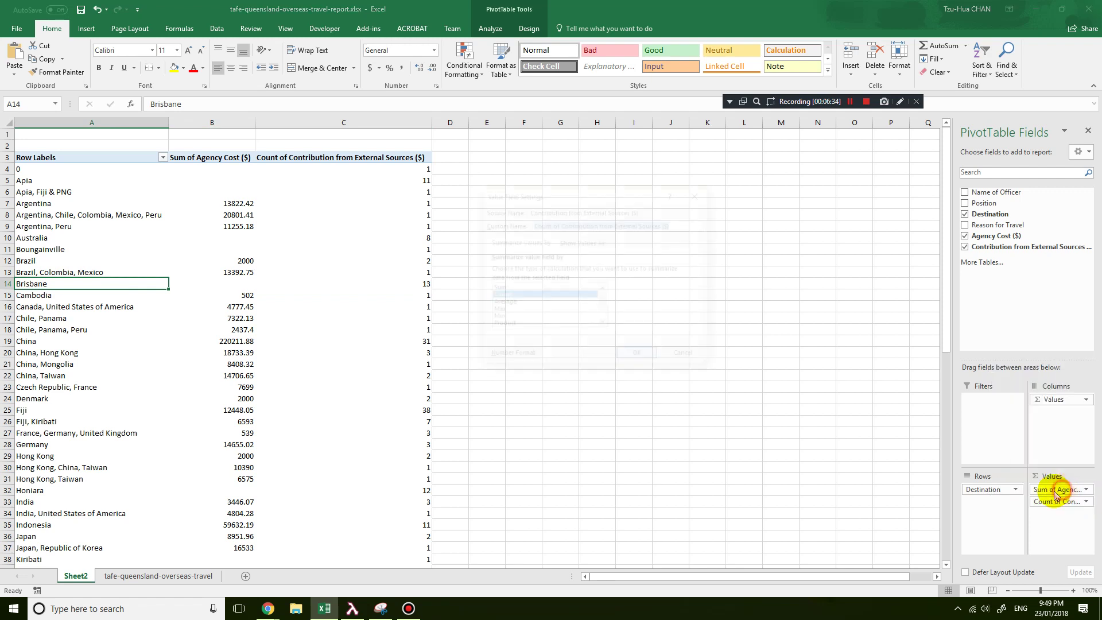
pyautogui.click(502, 288)
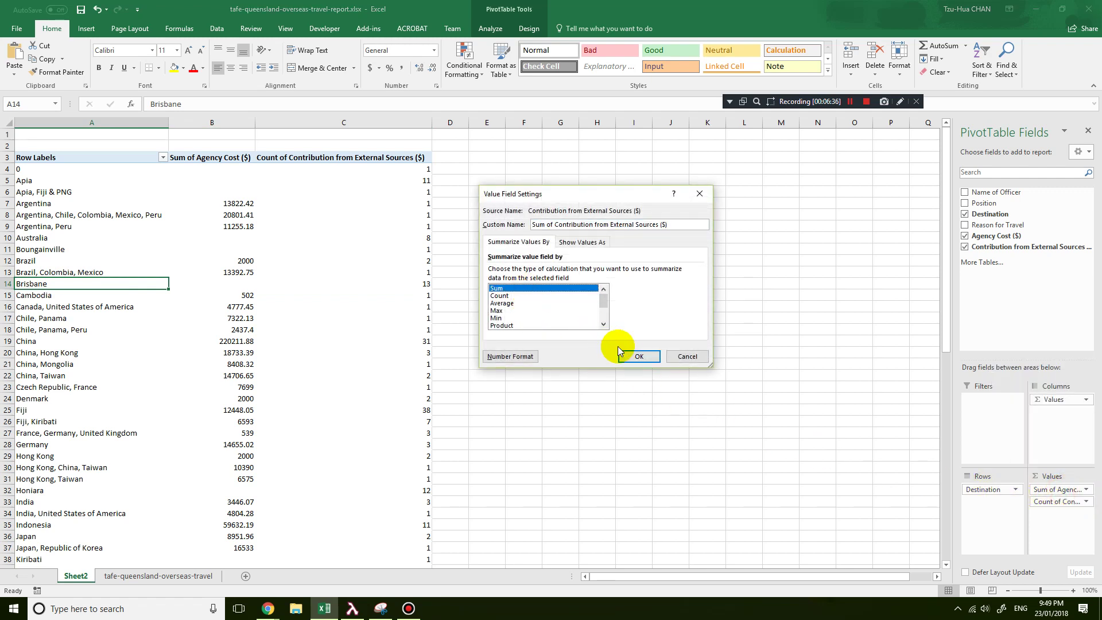
pyautogui.click(639, 356)
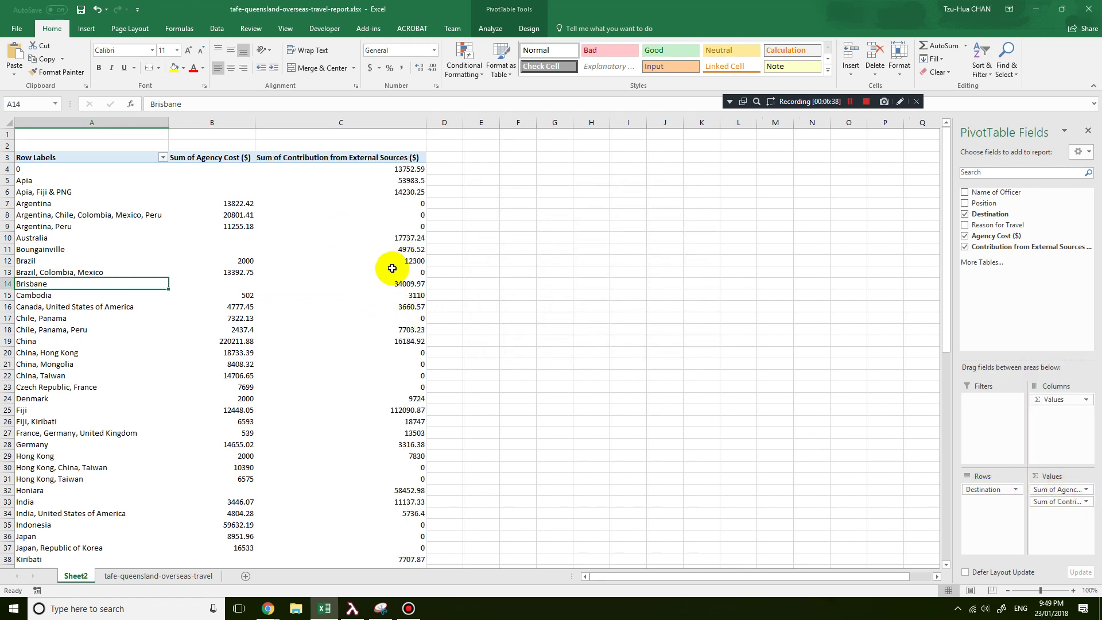
pyautogui.click(406, 282)
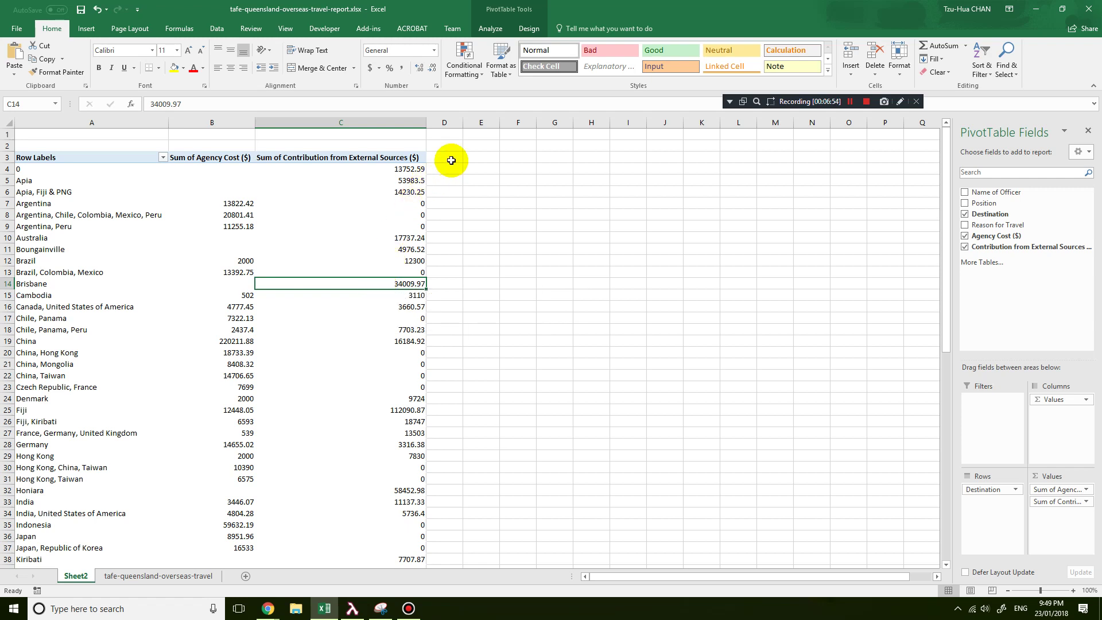
# Insert a calculated field named Total Cost that adds 'Agency Cost ($)' and 'Contribution from External Sources ($)' into the PivotTable
pyautogui.click(489, 28)
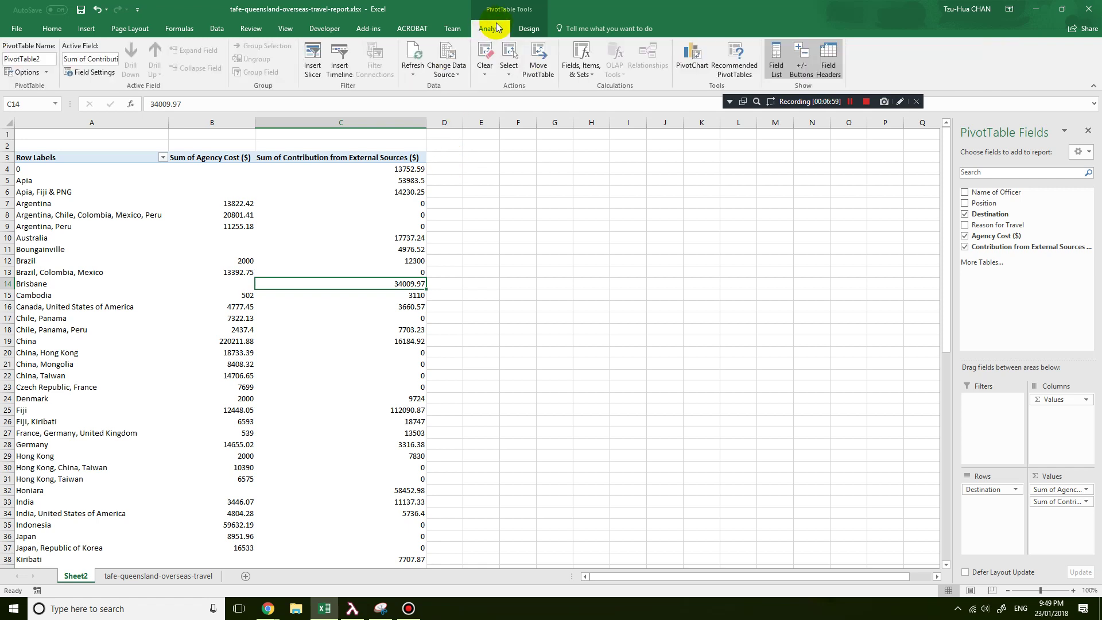
pyautogui.click(598, 73)
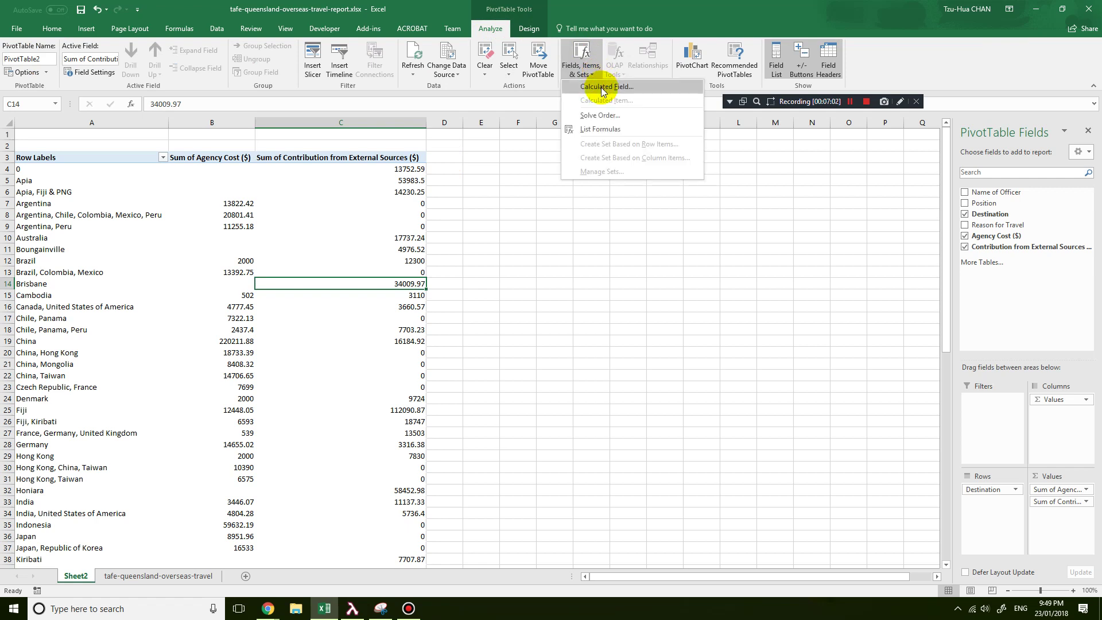
pyautogui.click(602, 89)
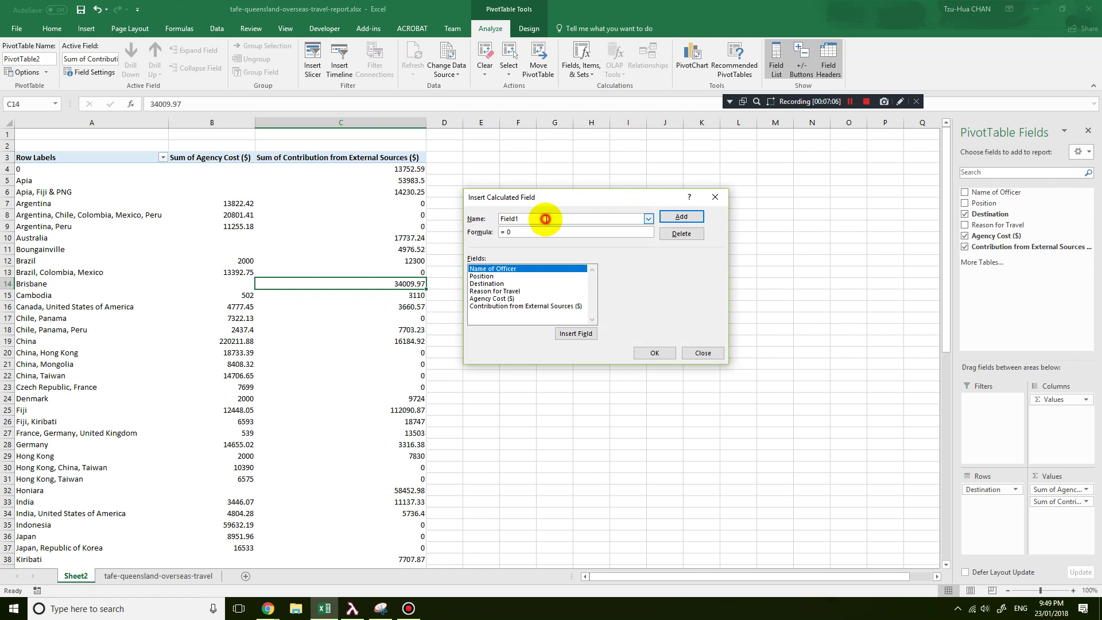
pyautogui.moveTo(545, 218); pyautogui.dragTo(466, 216)
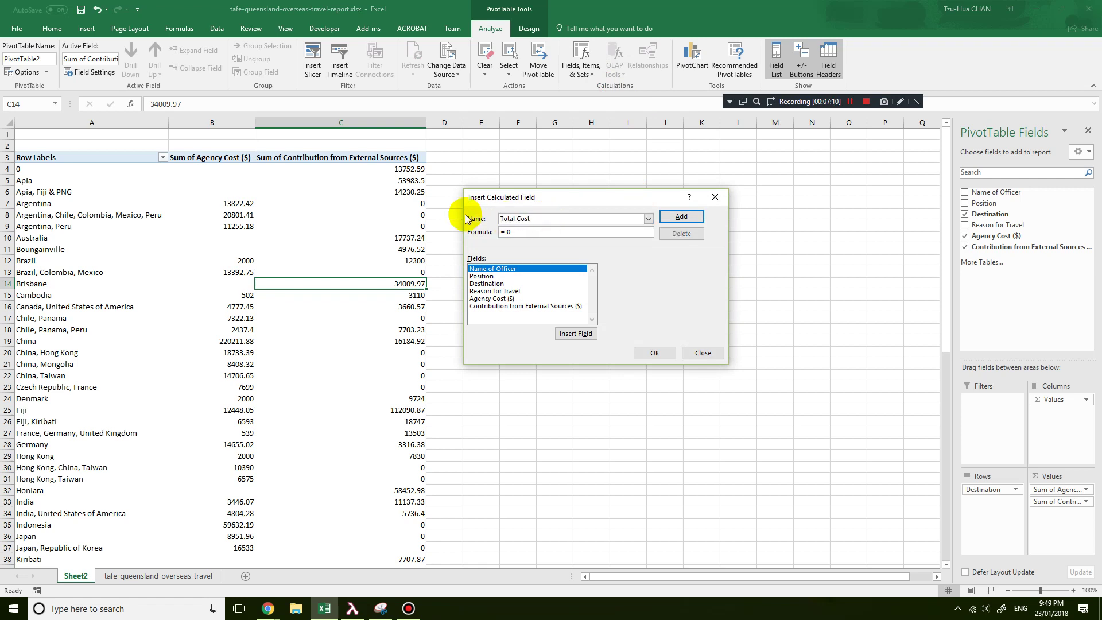
pyautogui.moveTo(527, 230); pyautogui.dragTo(476, 238)
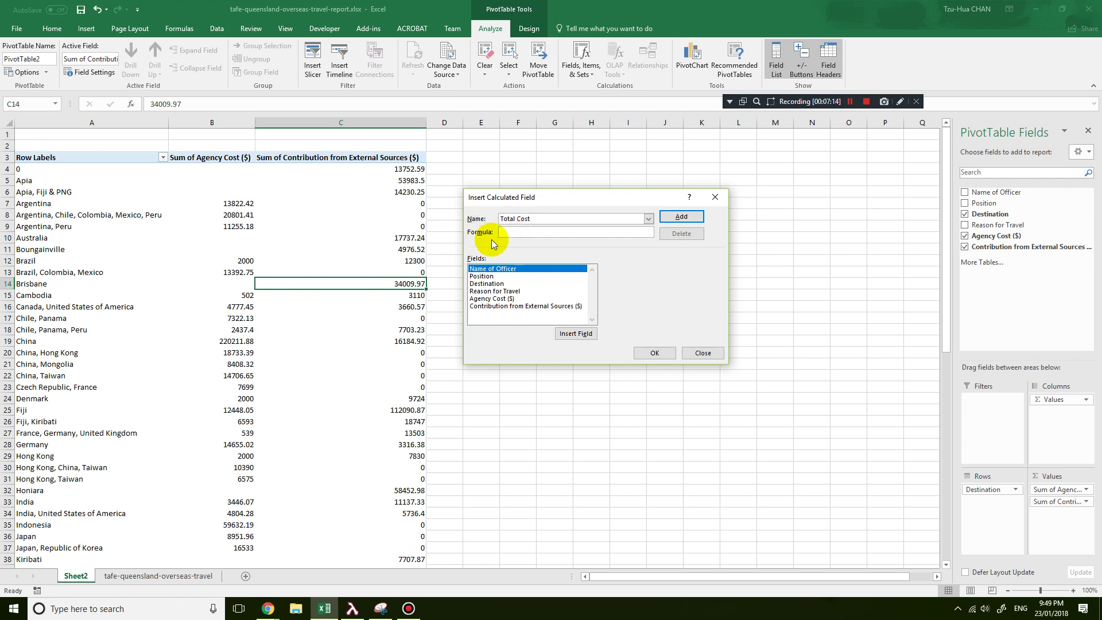
pyautogui.doubleClick(505, 299)
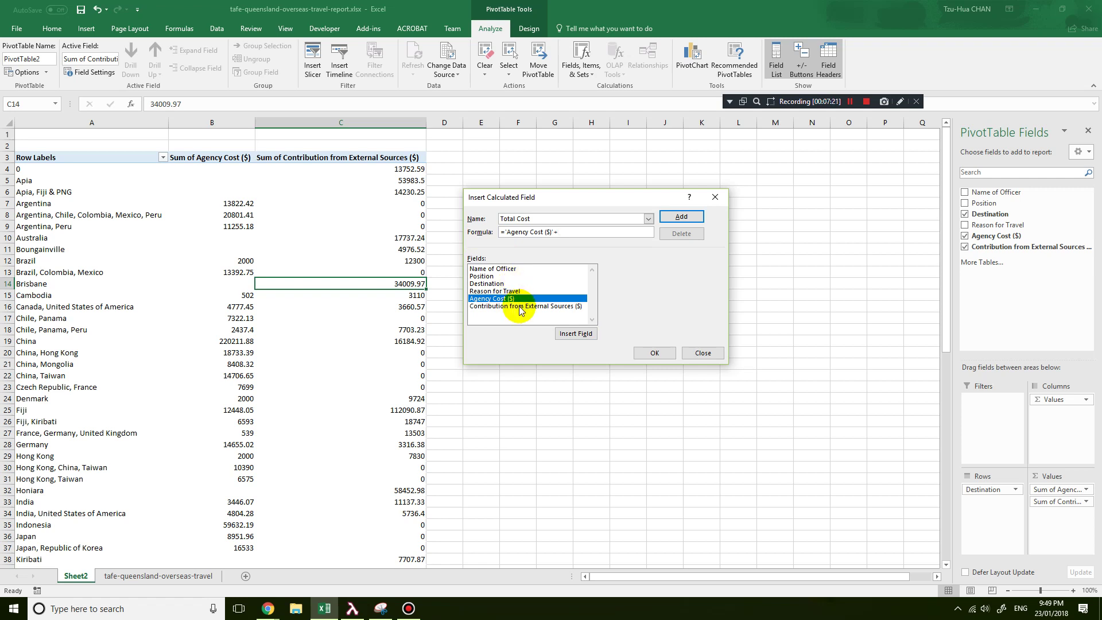
pyautogui.doubleClick(521, 308)
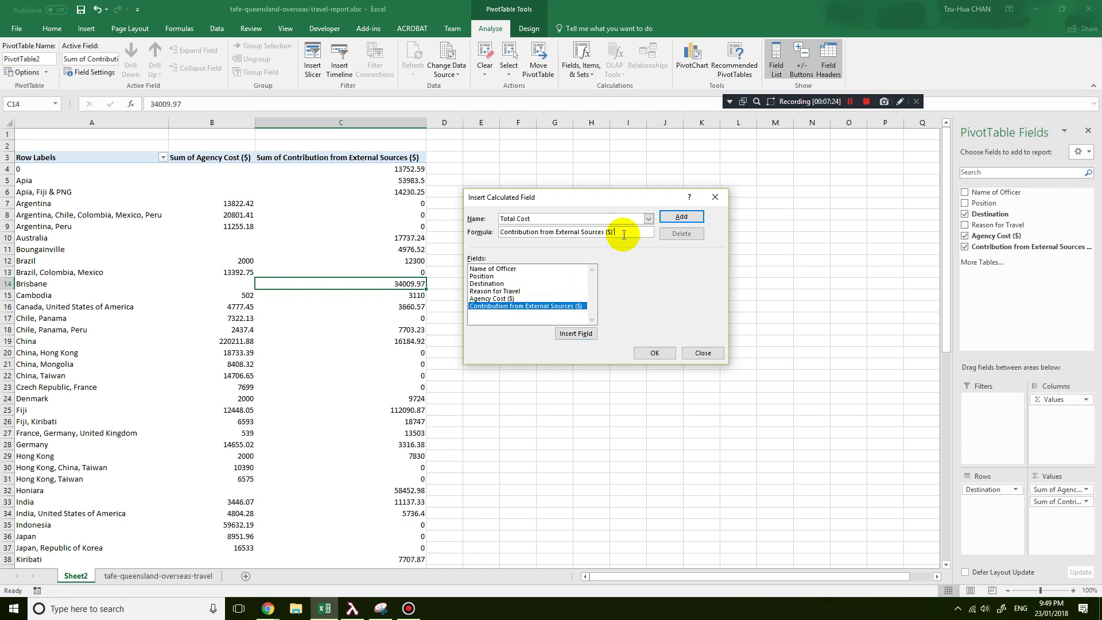
pyautogui.moveTo(623, 232); pyautogui.dragTo(732, 236)
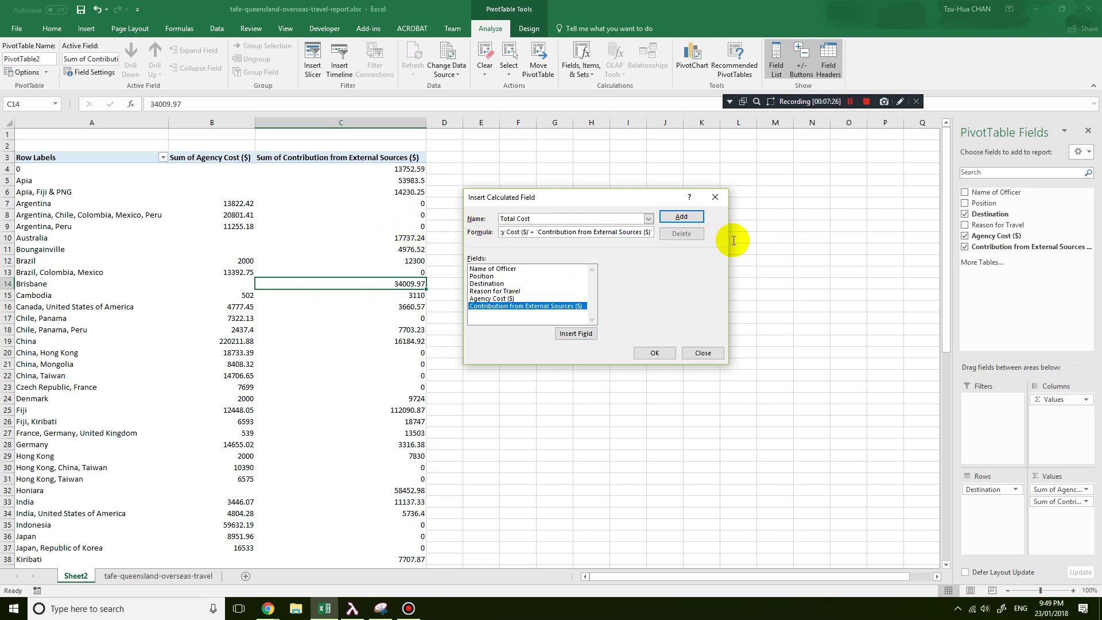
pyautogui.click(676, 221)
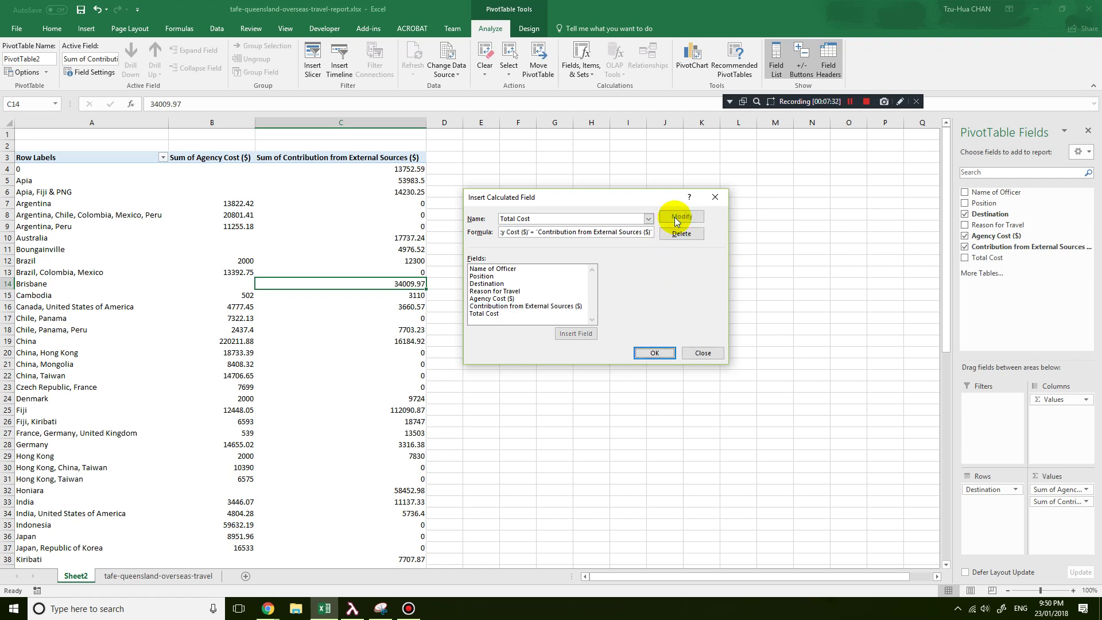
pyautogui.click(655, 355)
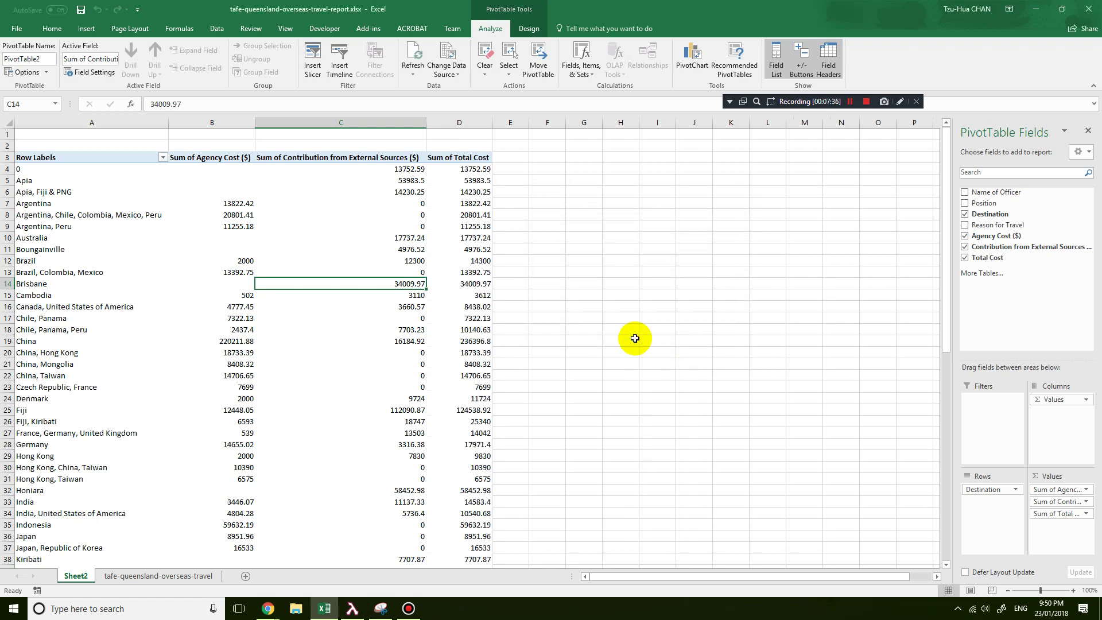
# Check the Total Cost column against the Agency Cost and external contribution amounts for destinations such as Apia, Brazil and Cambodia
pyautogui.click(457, 159)
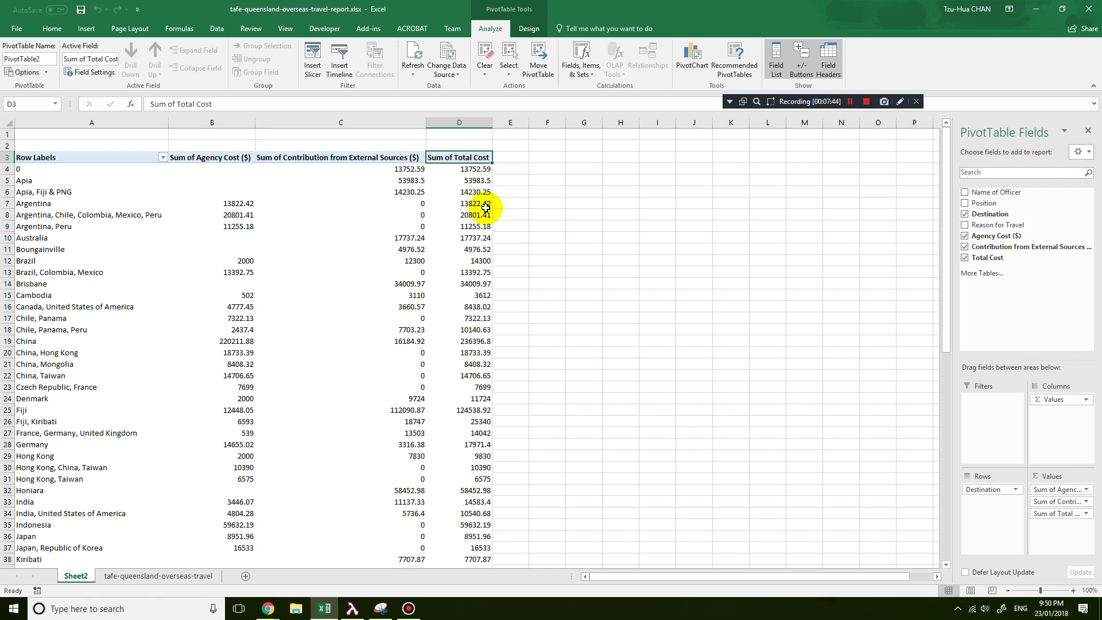
pyautogui.click(389, 180)
pyautogui.click(236, 180)
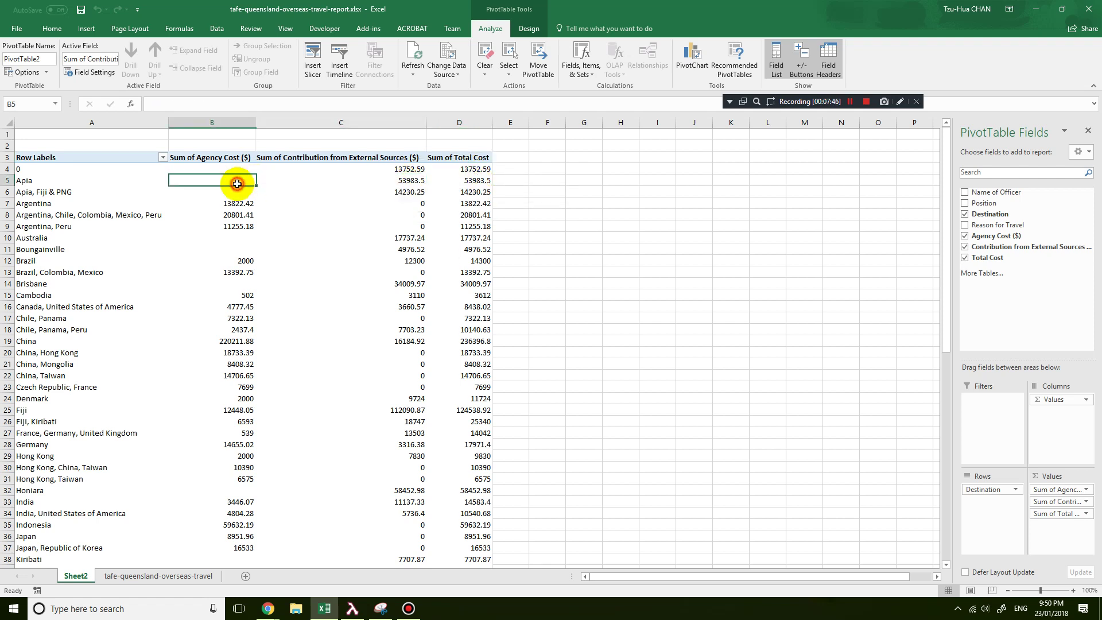
pyautogui.moveTo(324, 258)
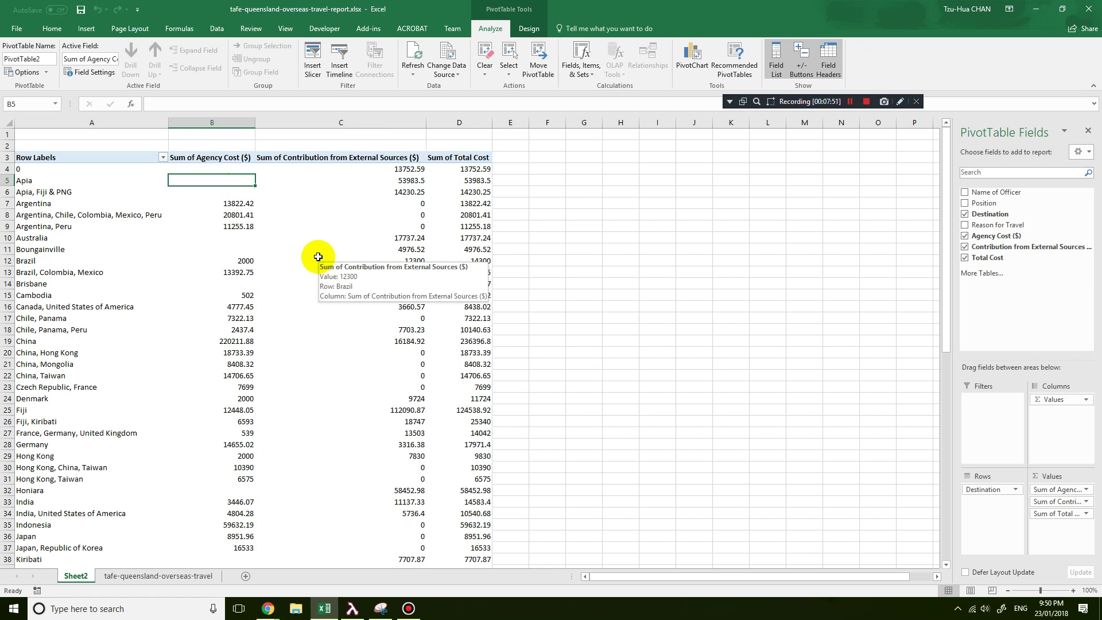
pyautogui.click(399, 263)
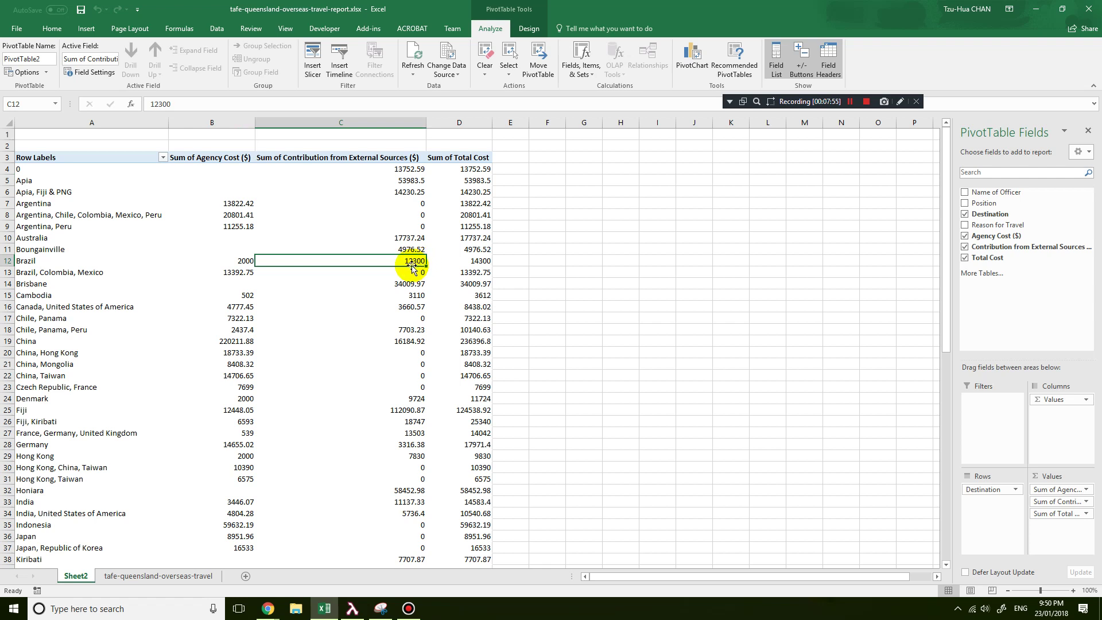
pyautogui.click(472, 259)
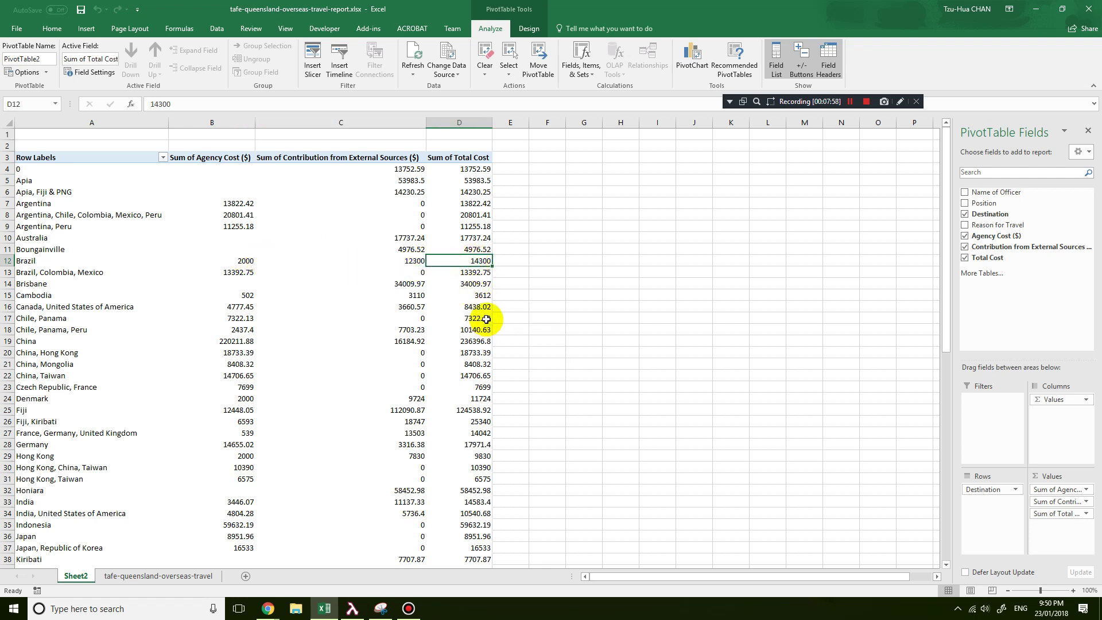
pyautogui.click(418, 297)
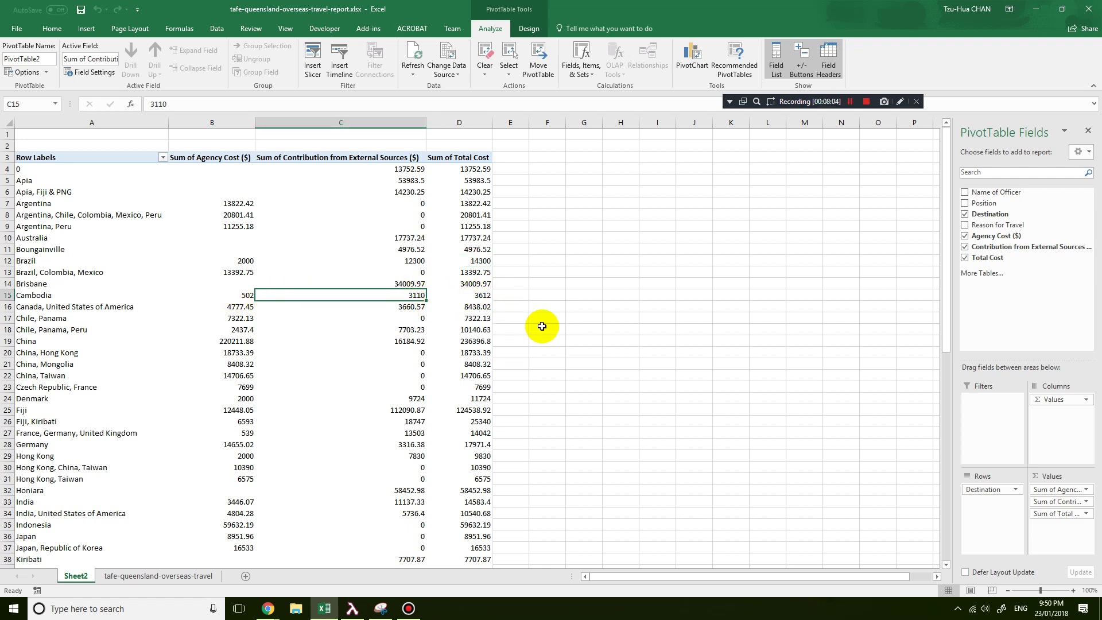
pyautogui.click(464, 154)
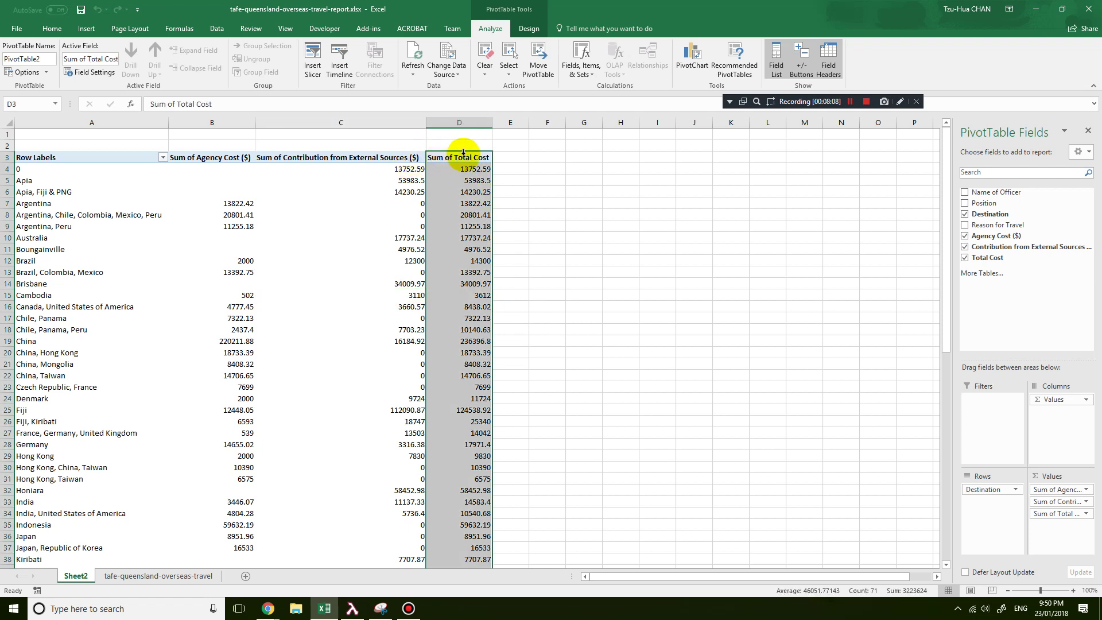
pyautogui.click(376, 155)
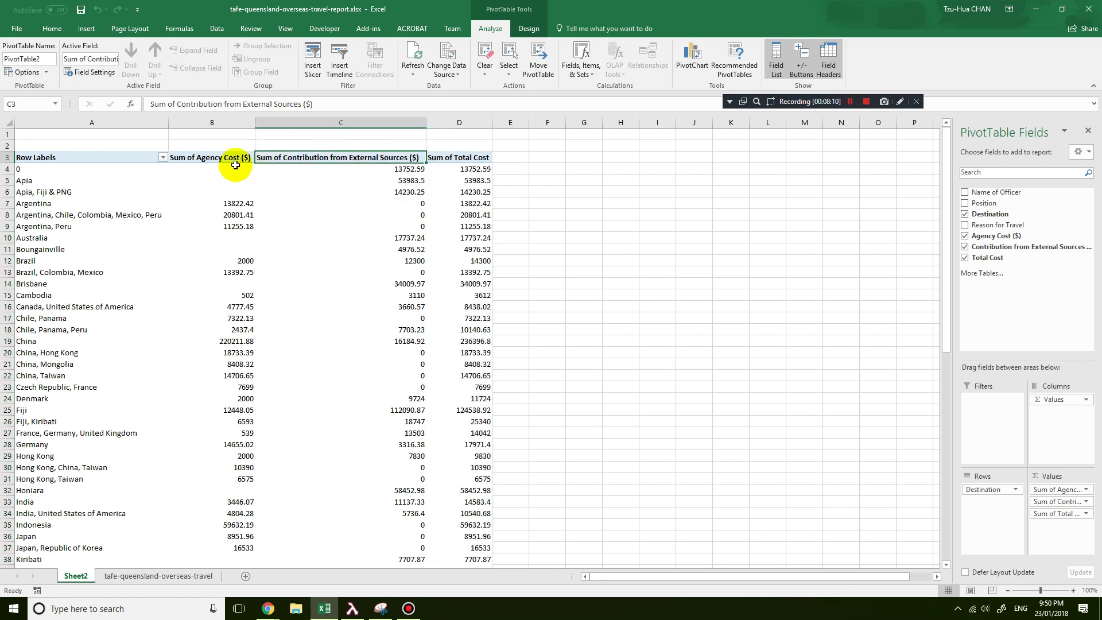
pyautogui.click(213, 159)
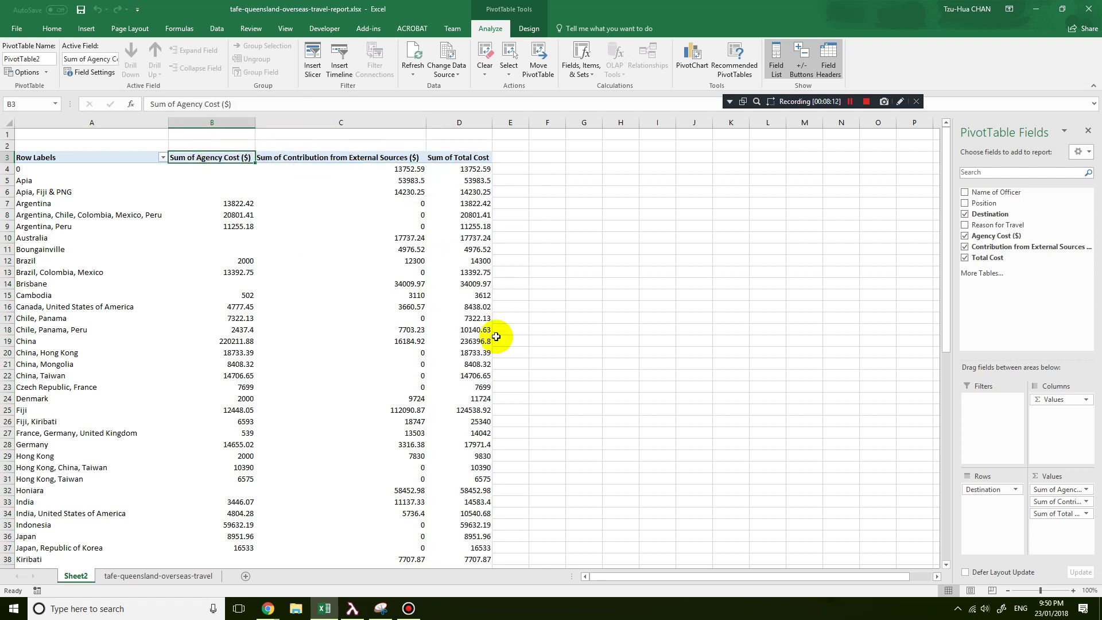
pyautogui.moveTo(472, 365)
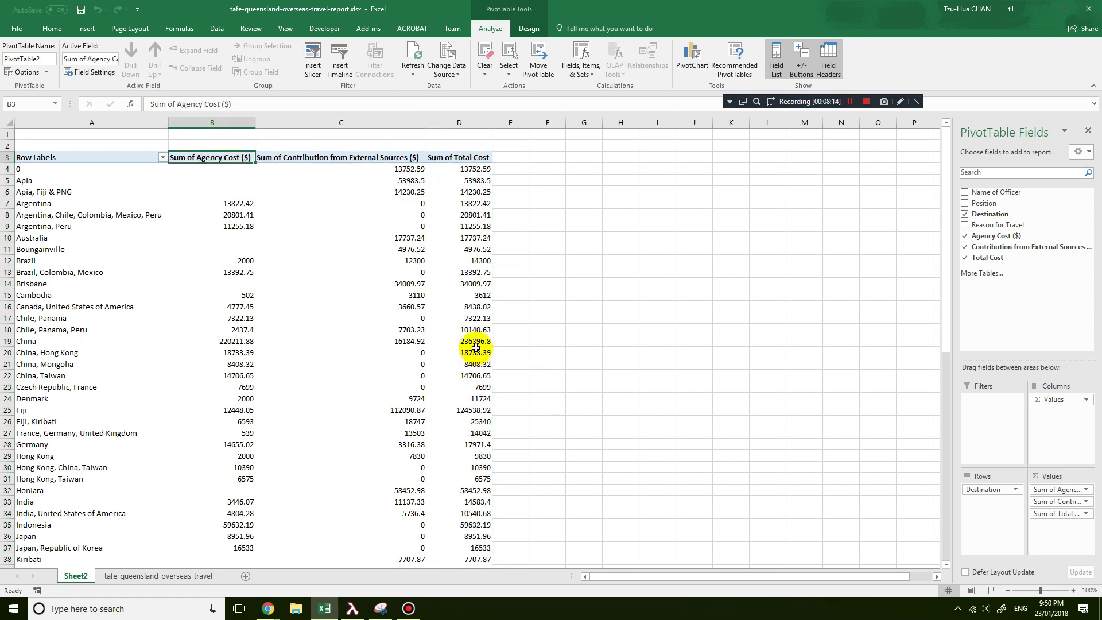
pyautogui.click(528, 323)
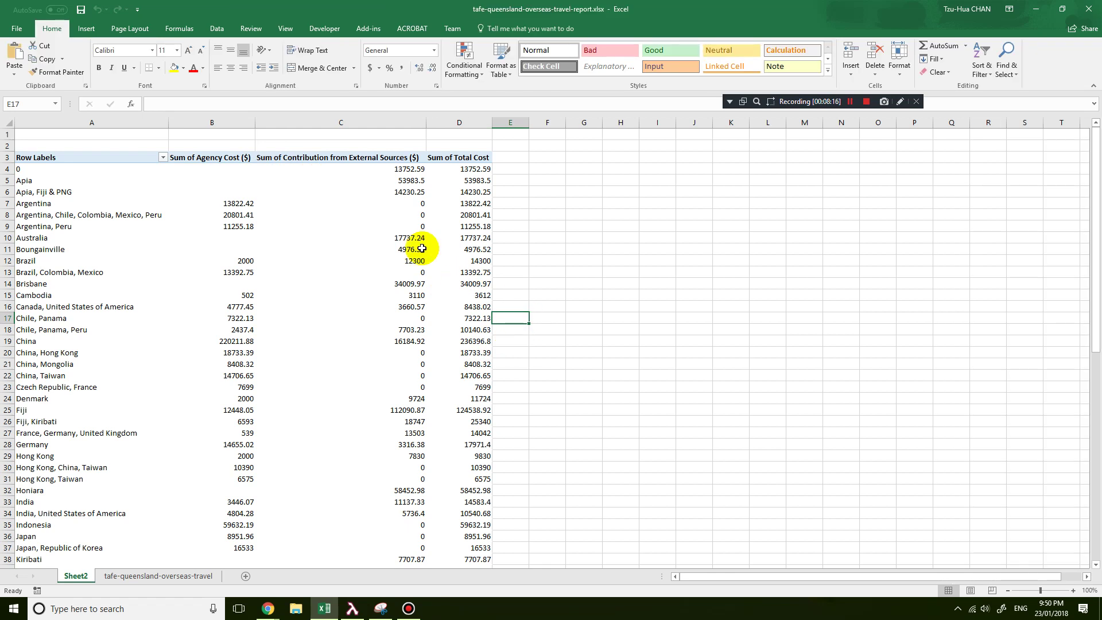
pyautogui.click(390, 225)
pyautogui.click(579, 203)
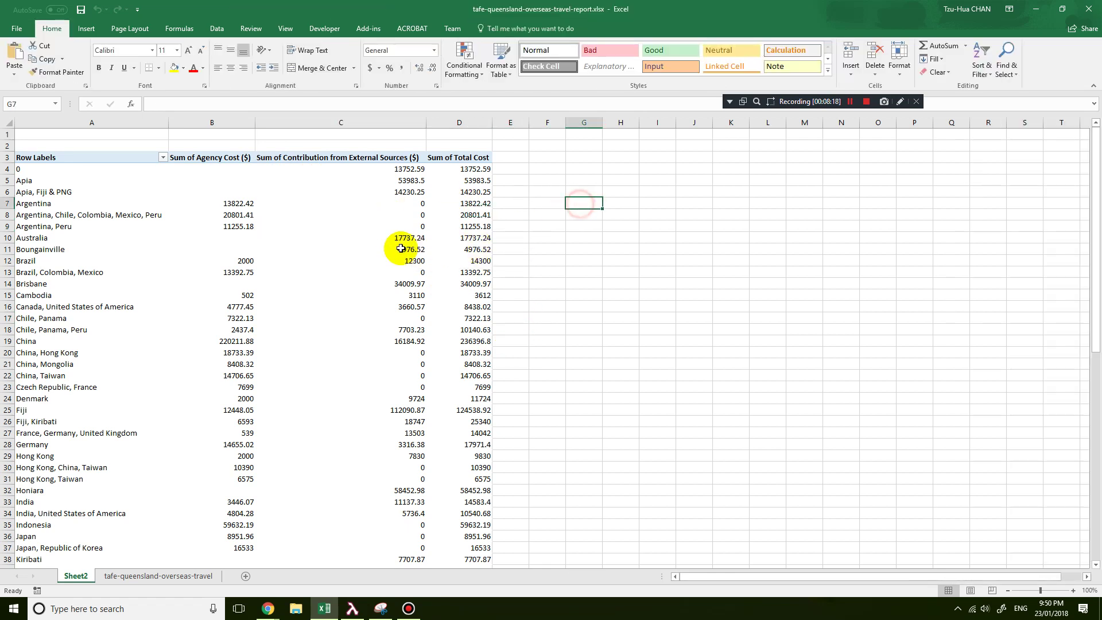
# Add Reason for Travel as a PivotTable report filter and filter the report to Interviews for Trainers
pyautogui.click(361, 238)
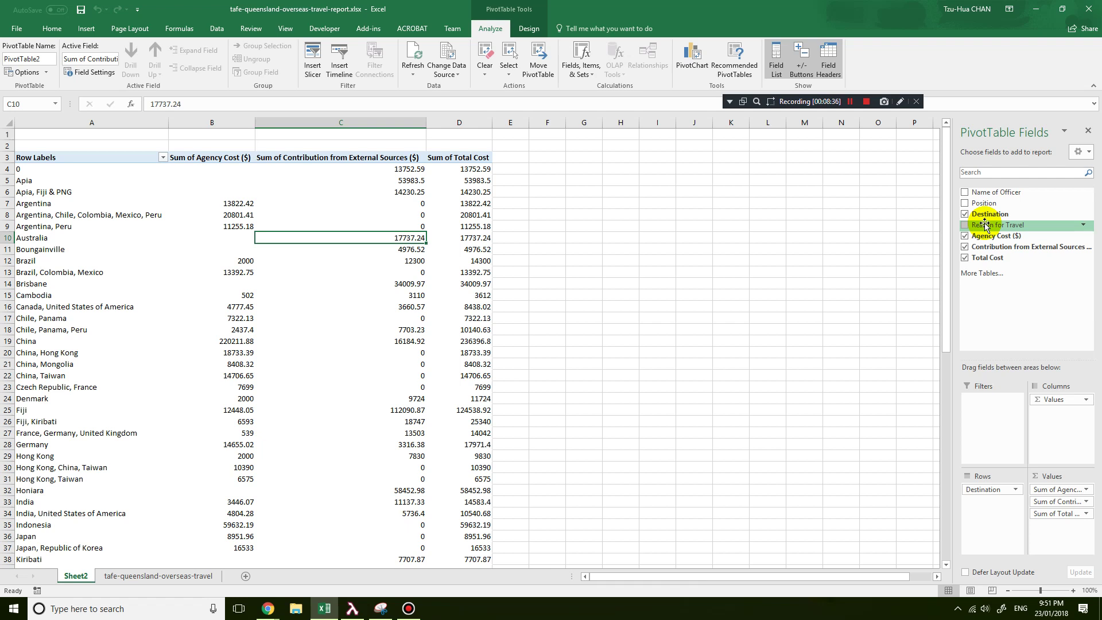
pyautogui.moveTo(984, 224); pyautogui.dragTo(998, 400)
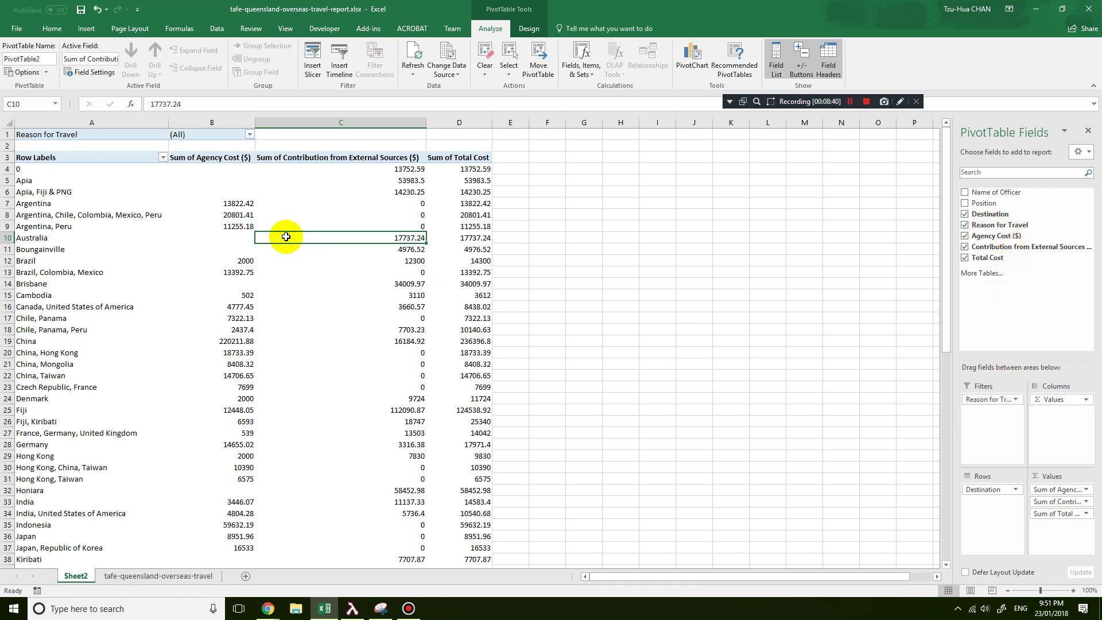
pyautogui.click(250, 134)
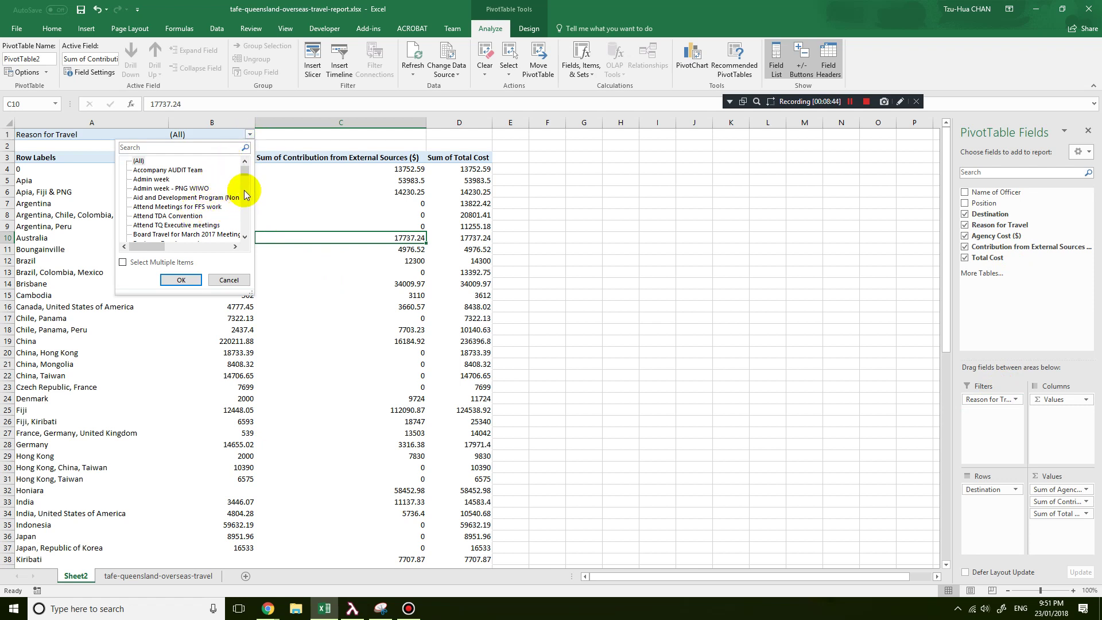
pyautogui.moveTo(246, 175); pyautogui.dragTo(247, 191)
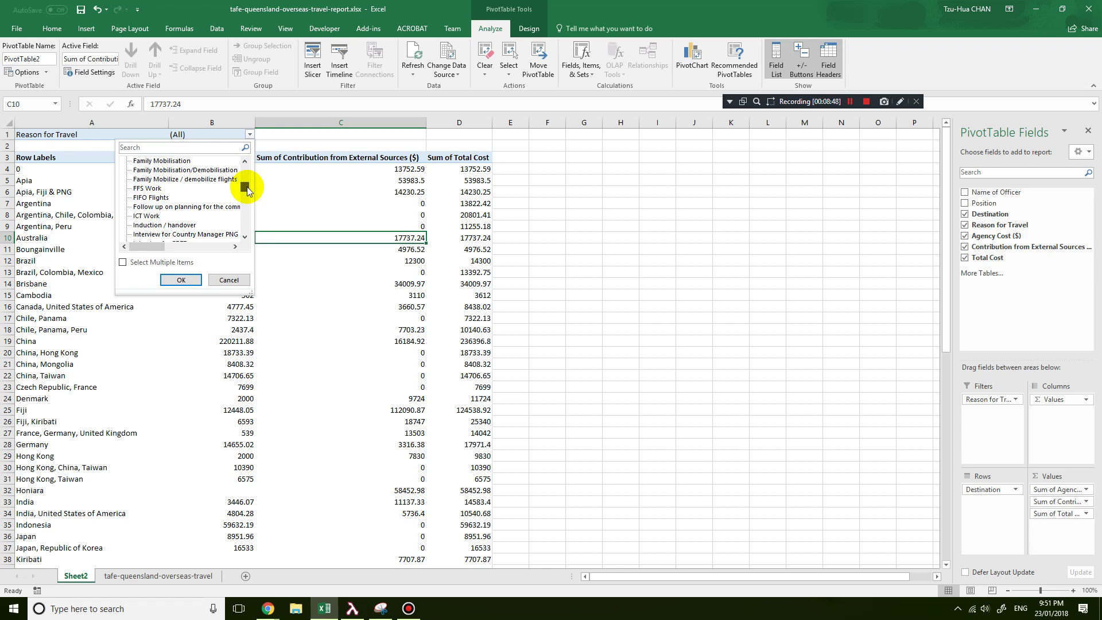
pyautogui.moveTo(247, 191); pyautogui.dragTo(250, 196)
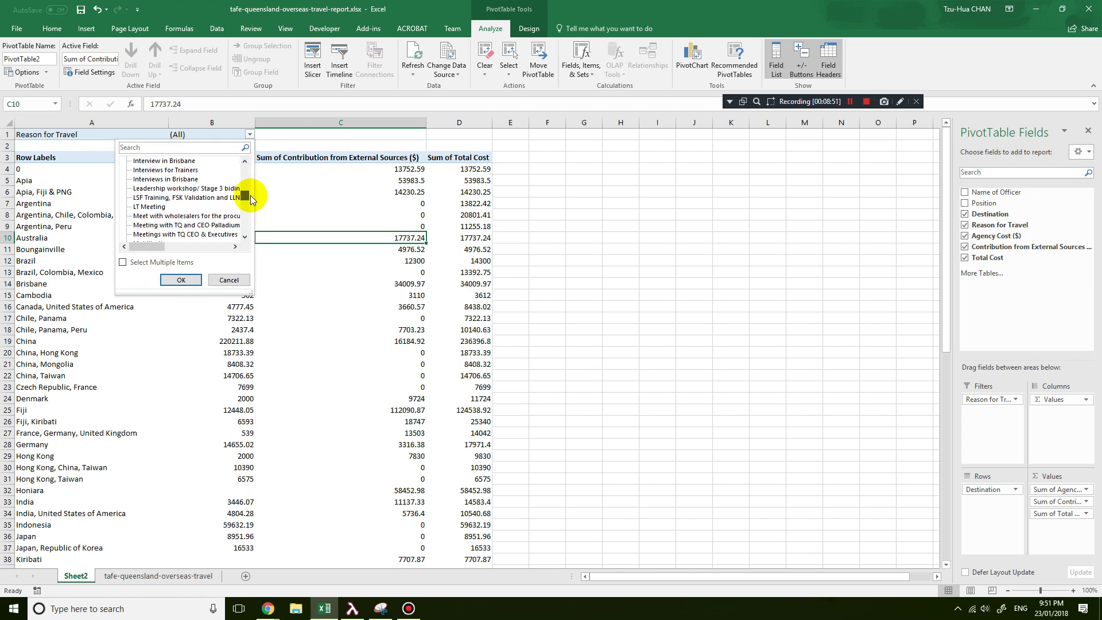
pyautogui.click(176, 170)
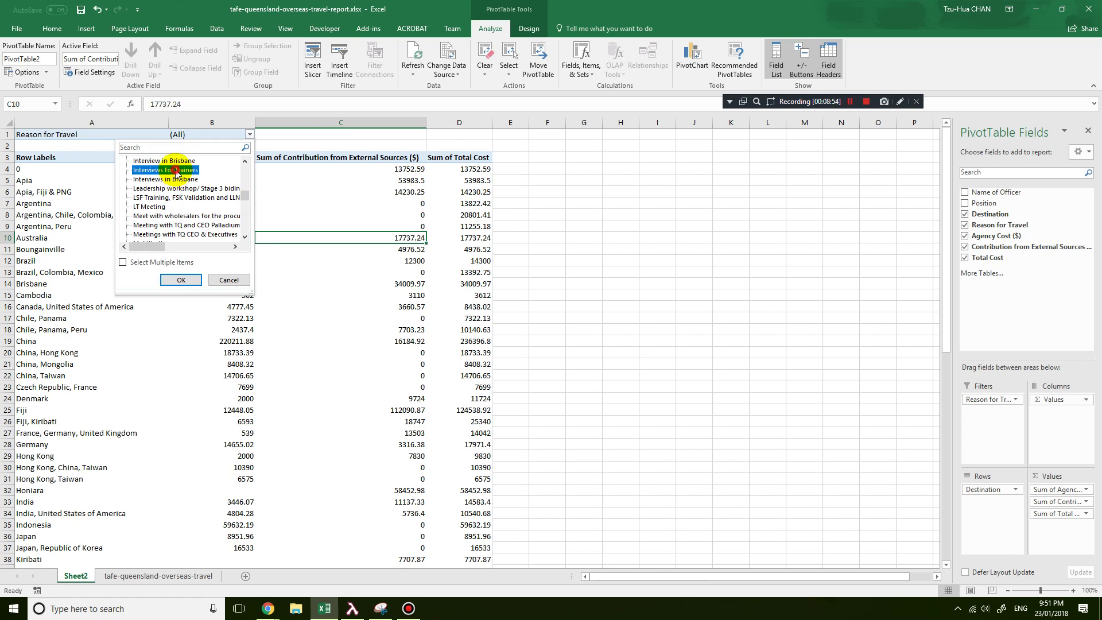
pyautogui.click(185, 278)
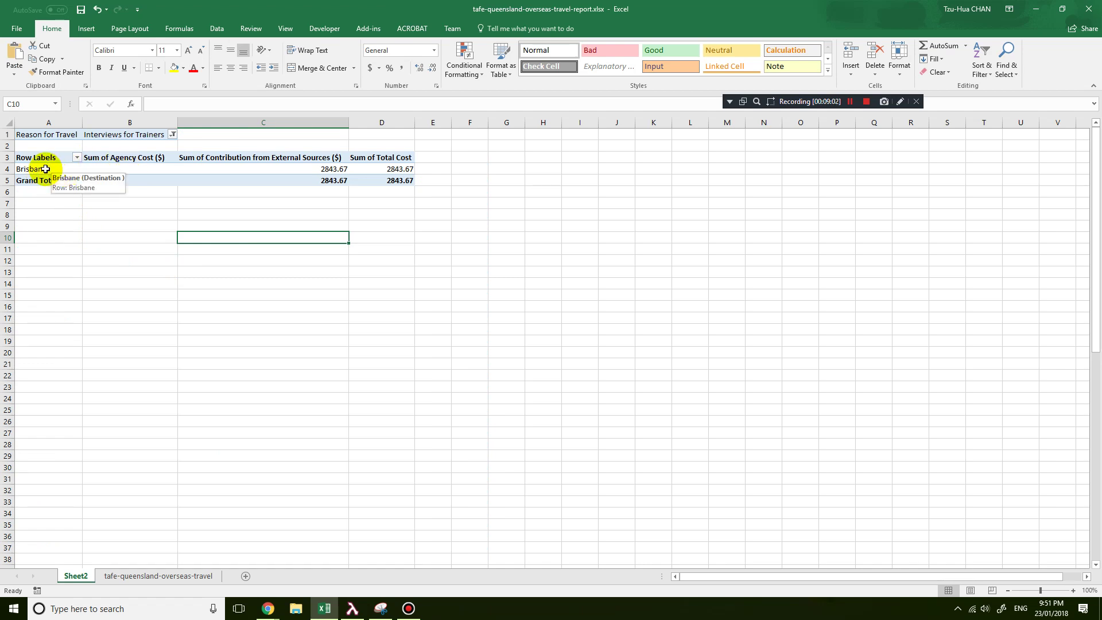
# Change the Reason for Travel filter to ICT Work
pyautogui.click(173, 135)
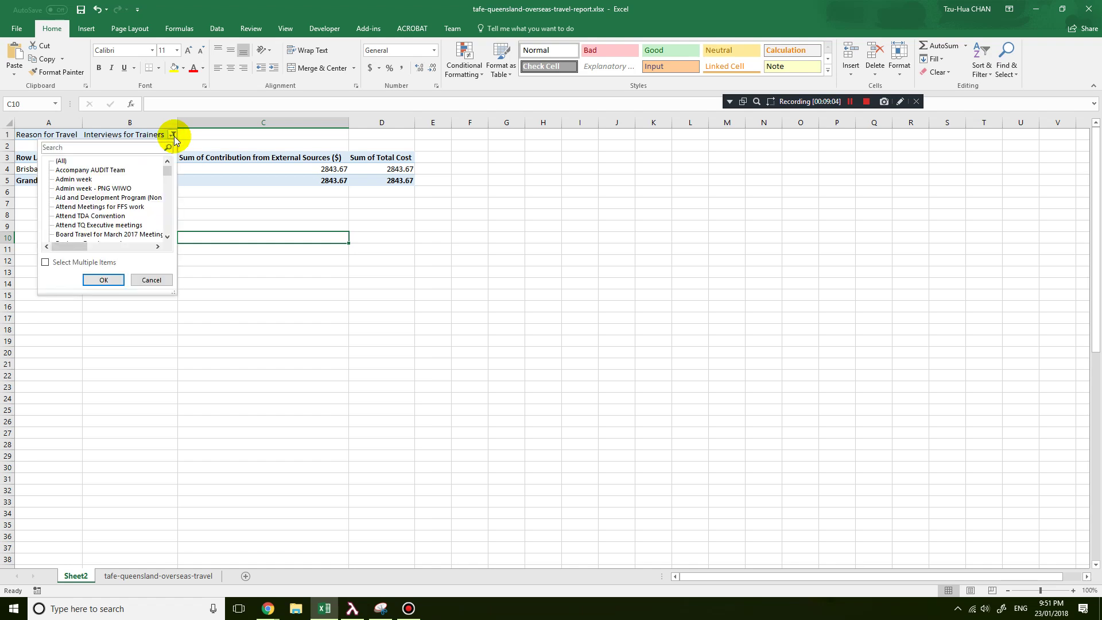
pyautogui.scroll(-6, 167, 206)
pyautogui.click(169, 208)
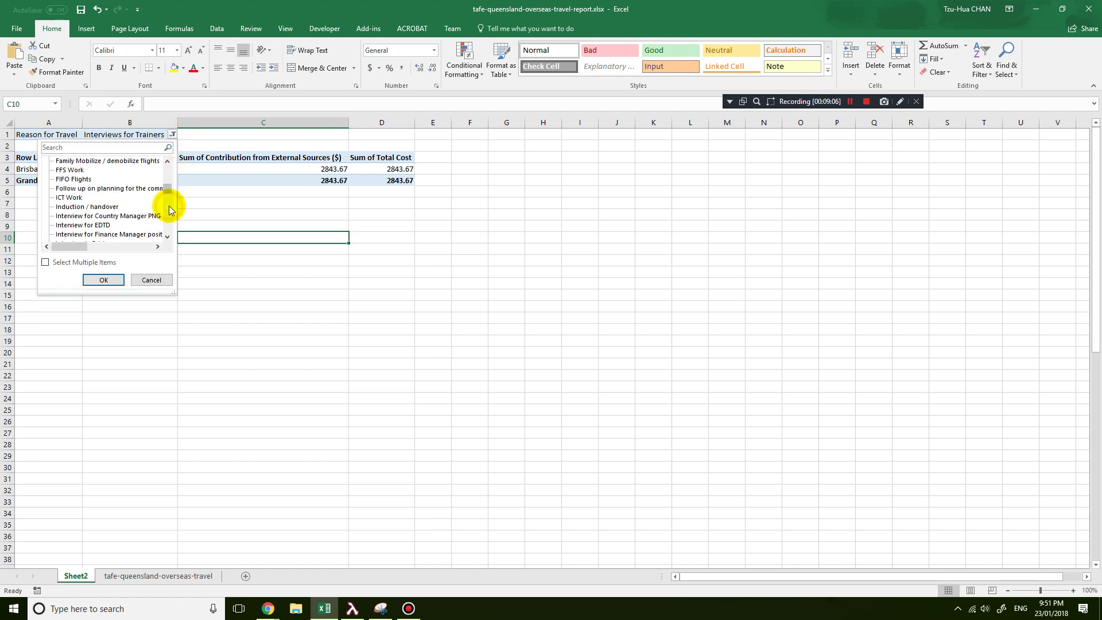
pyautogui.click(69, 197)
pyautogui.click(105, 279)
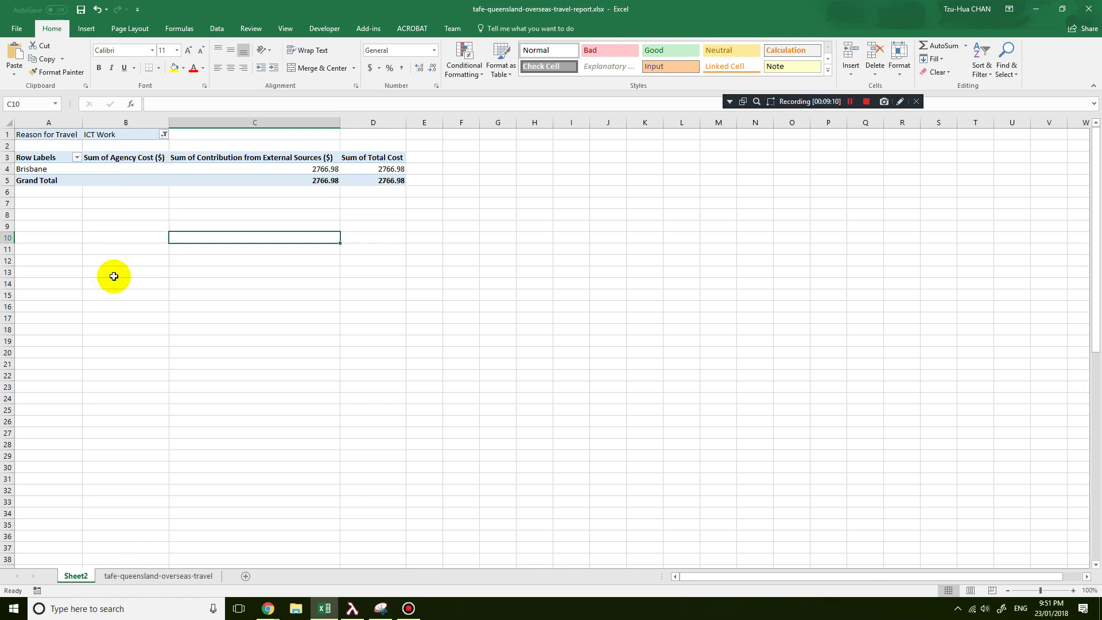
# Set the Reason for Travel filter to Mobilisation
pyautogui.click(164, 134)
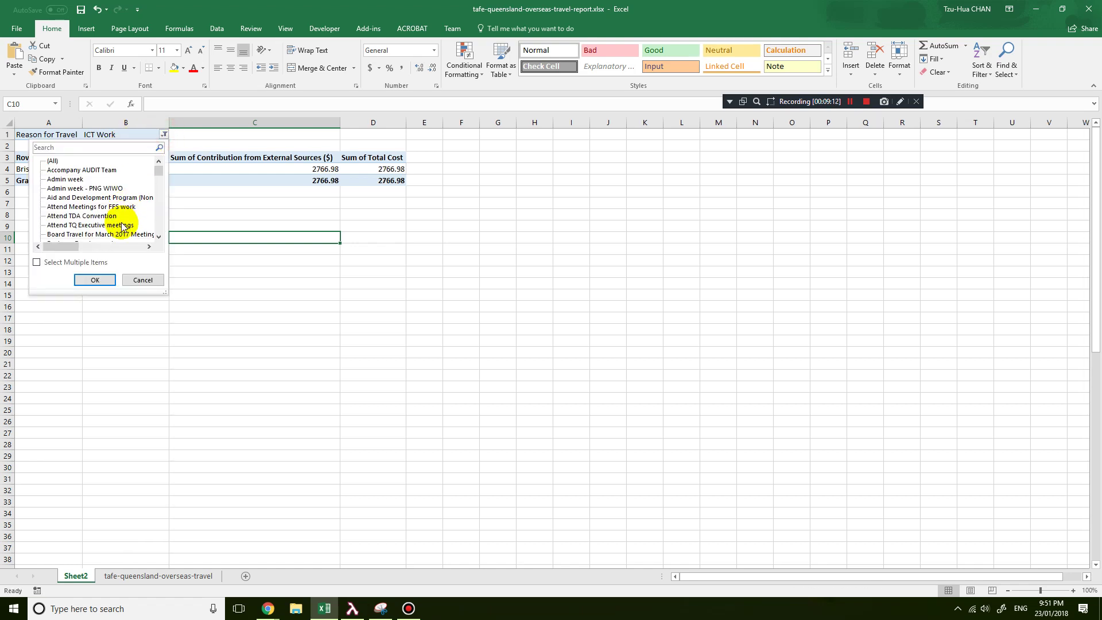
pyautogui.scroll(-10, 161, 223)
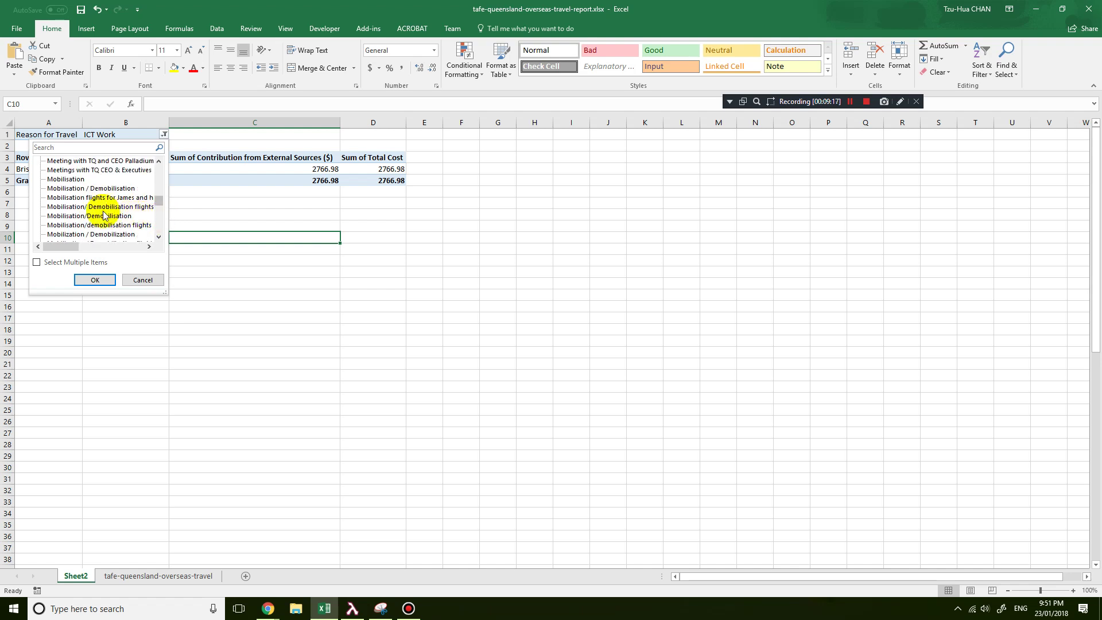
pyautogui.click(68, 179)
pyautogui.click(93, 279)
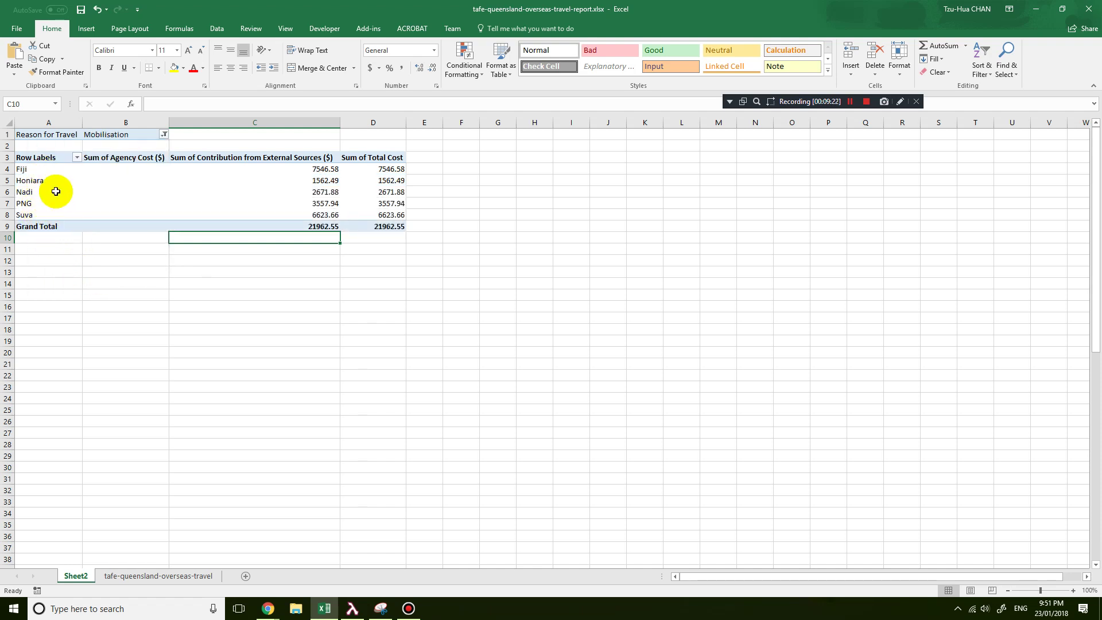
# Change the Reason for Travel report filter to PNG WIWO
pyautogui.click(164, 133)
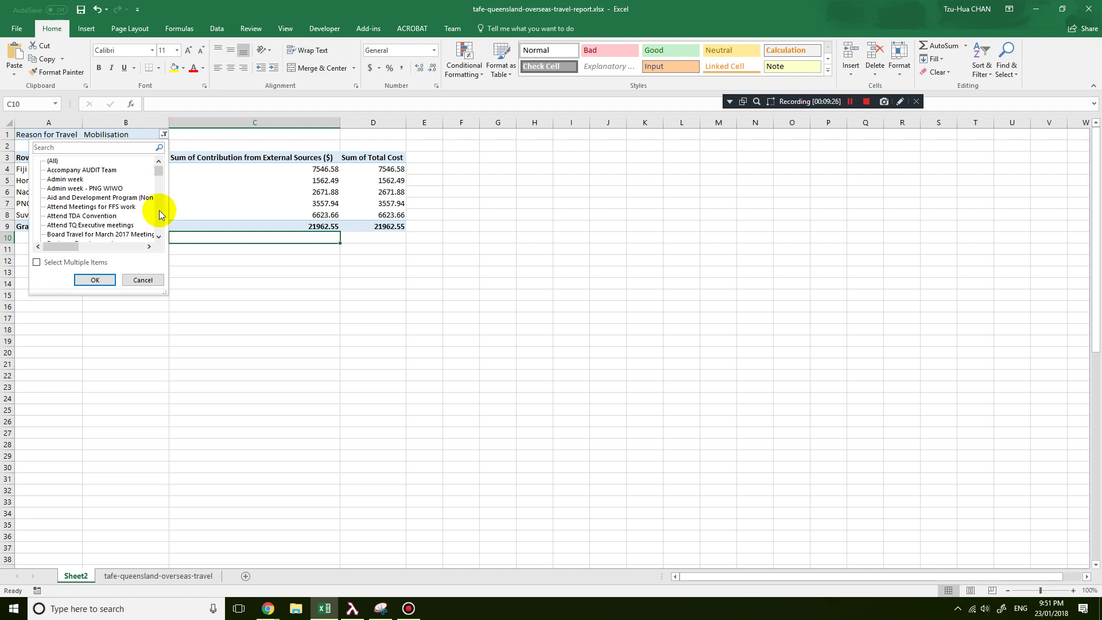
pyautogui.click(159, 214)
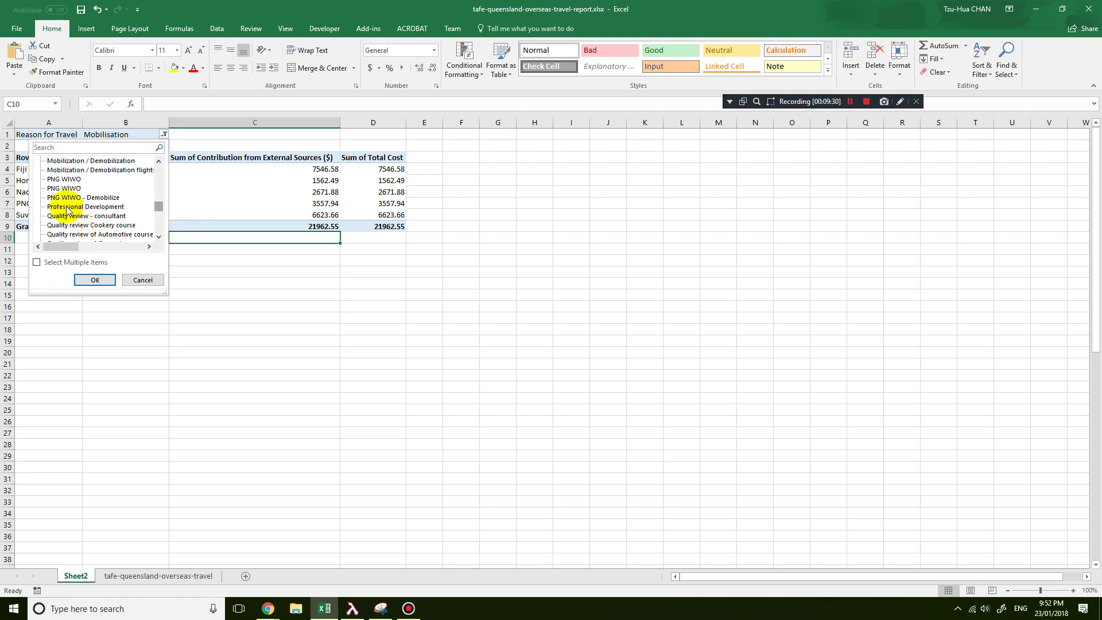
pyautogui.click(64, 179)
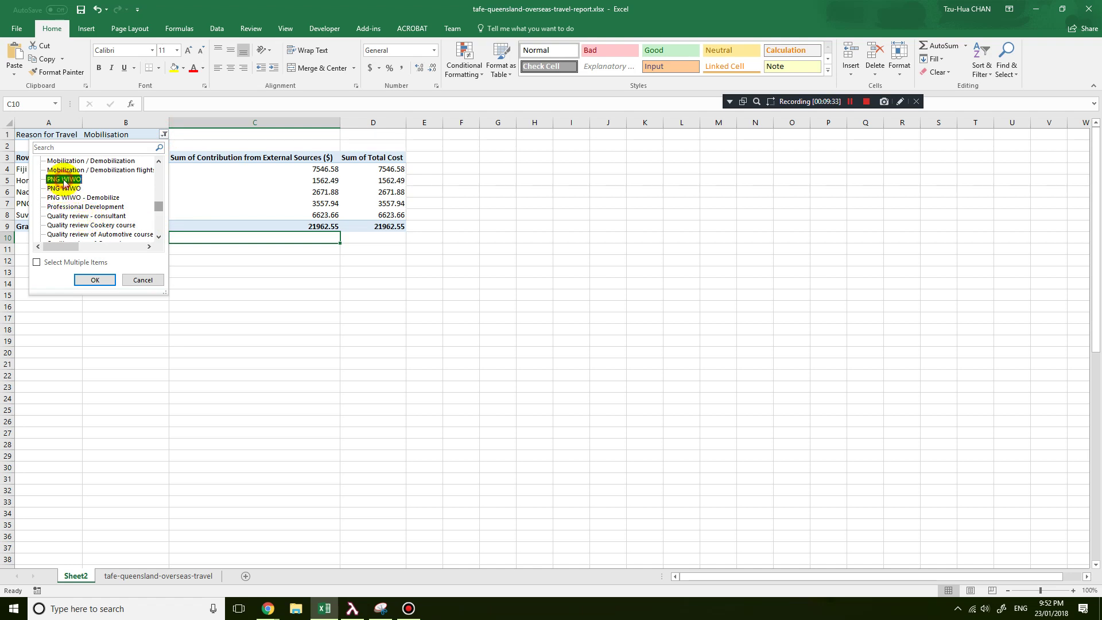
pyautogui.click(92, 278)
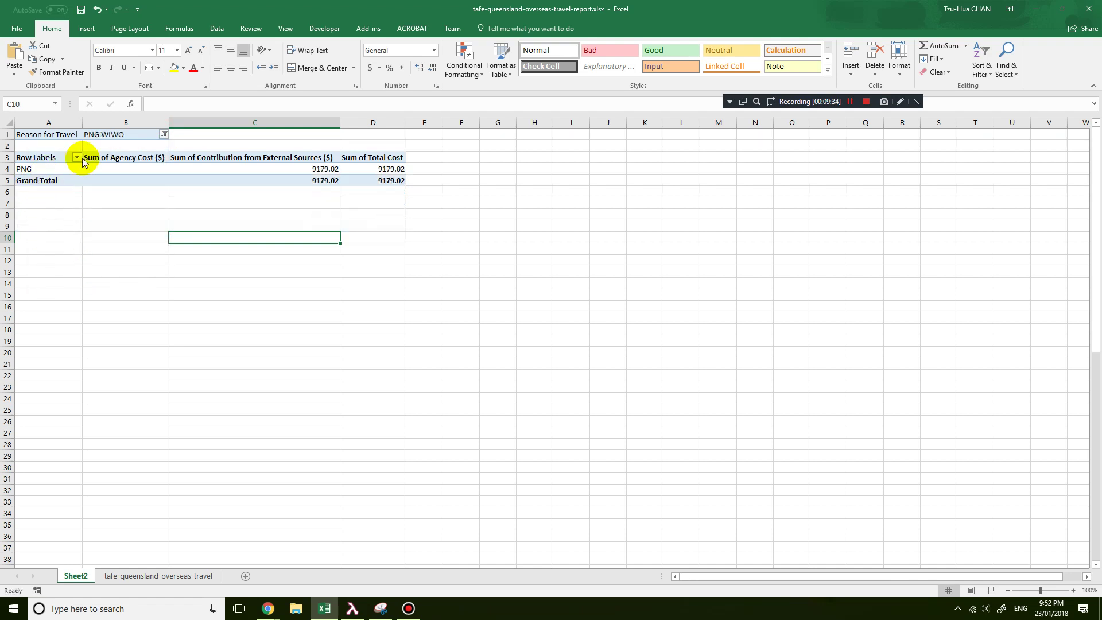
# Set the Reason for Travel report filter to Work in Australia
pyautogui.click(164, 134)
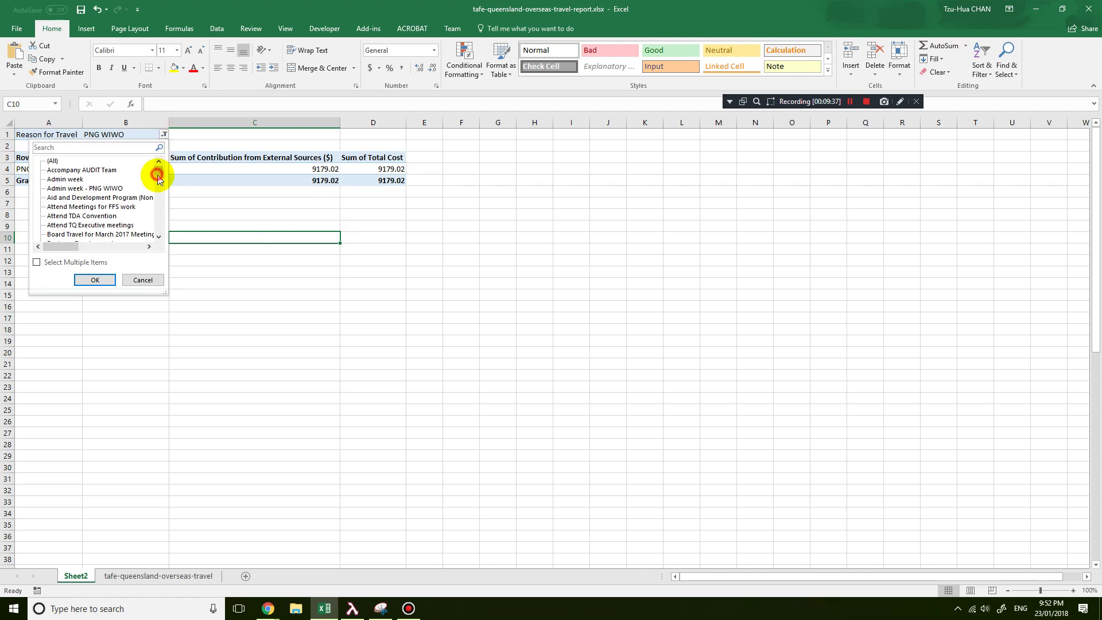
pyautogui.moveTo(159, 168); pyautogui.dragTo(157, 230)
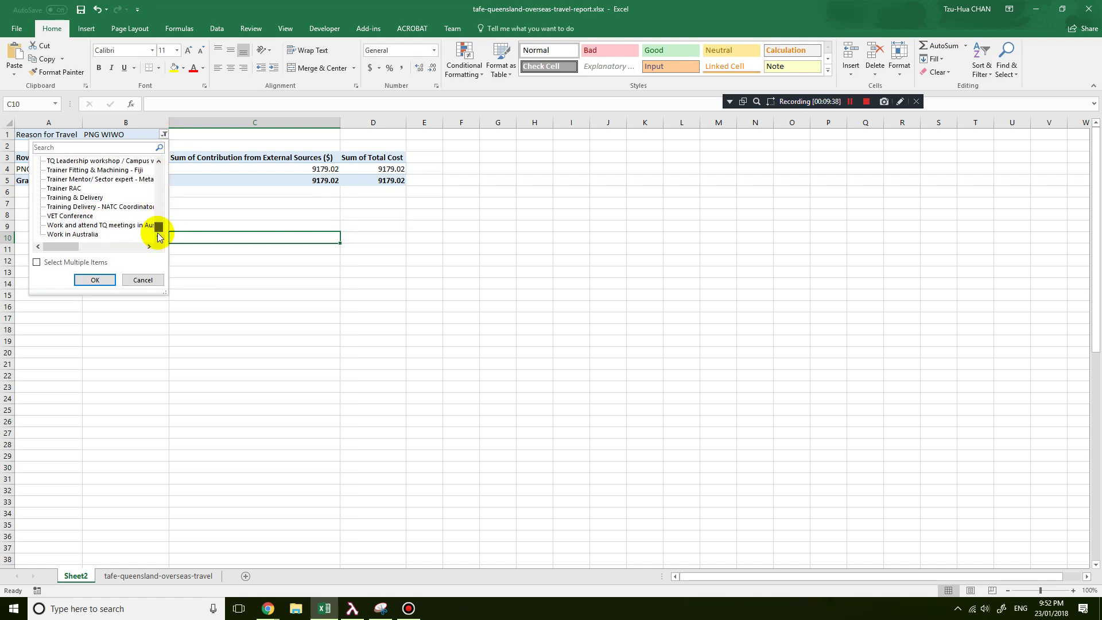
pyautogui.click(74, 234)
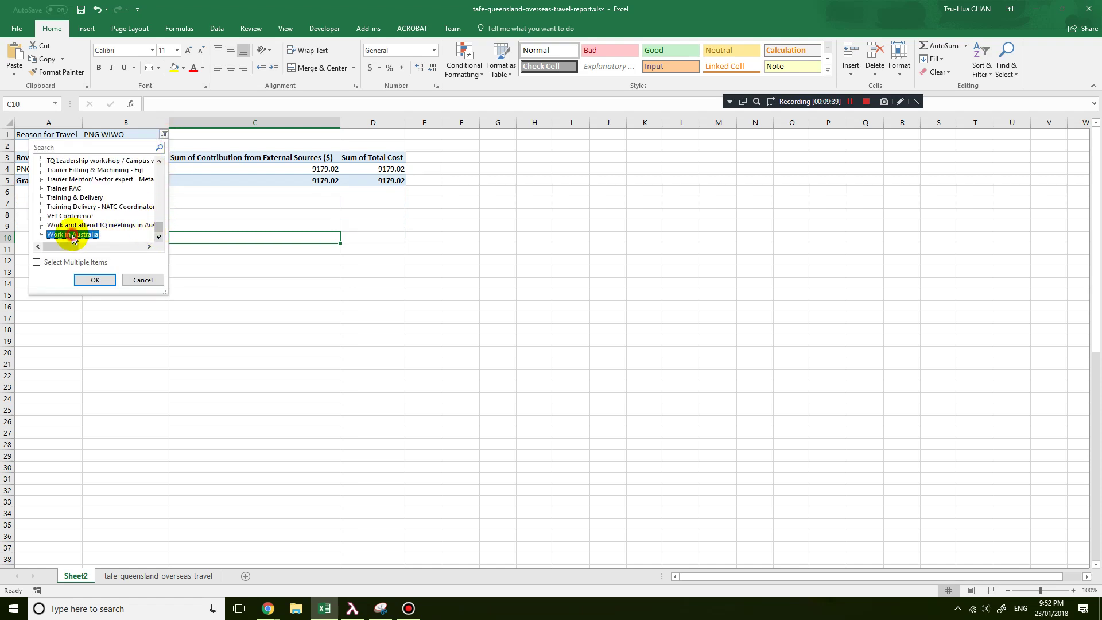
pyautogui.click(94, 280)
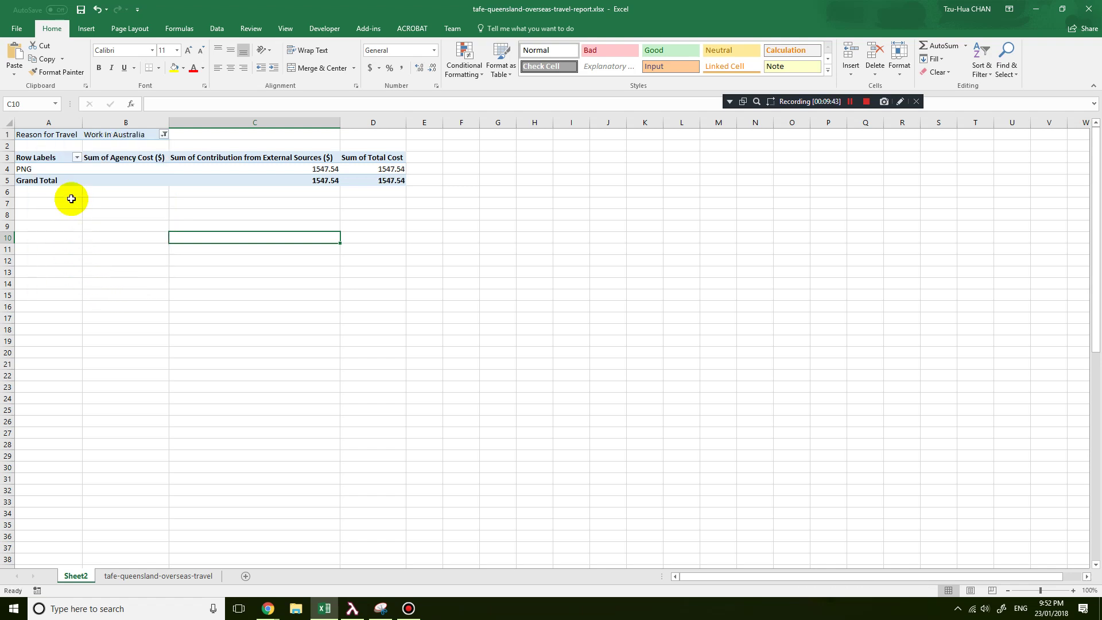
# Switch the Reason for Travel report filter to VET Conference
pyautogui.click(164, 135)
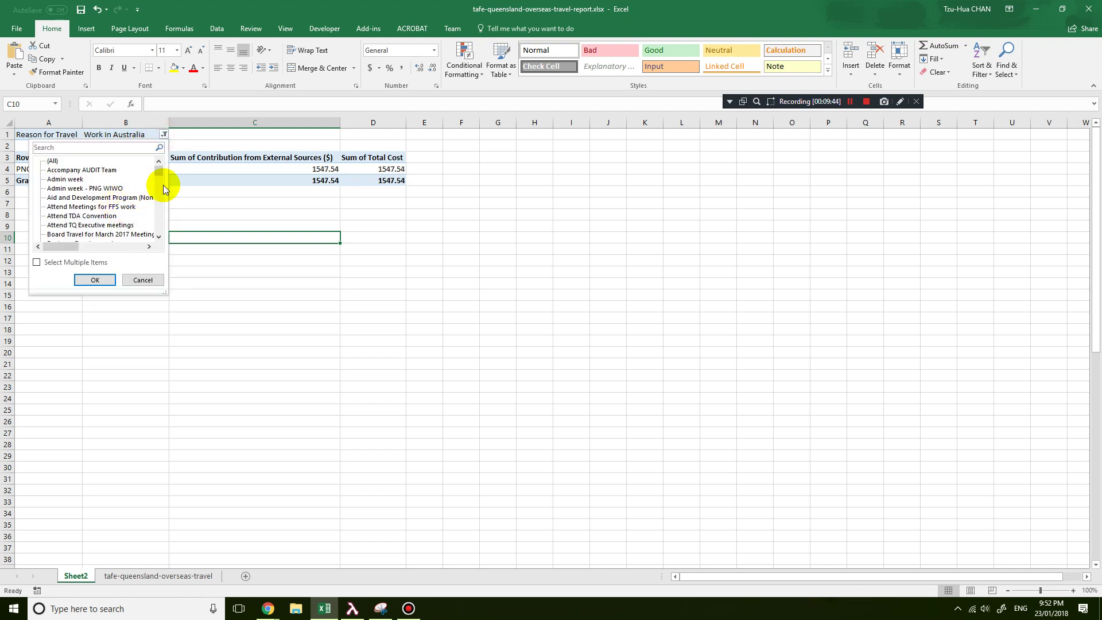
pyautogui.moveTo(159, 167); pyautogui.dragTo(157, 233)
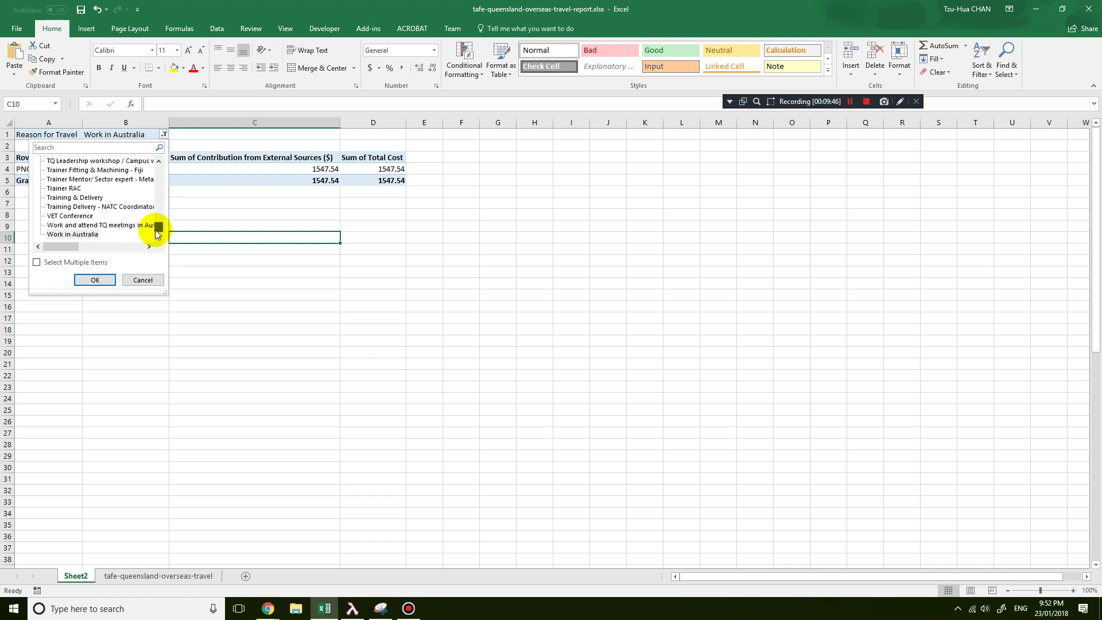
pyautogui.click(85, 216)
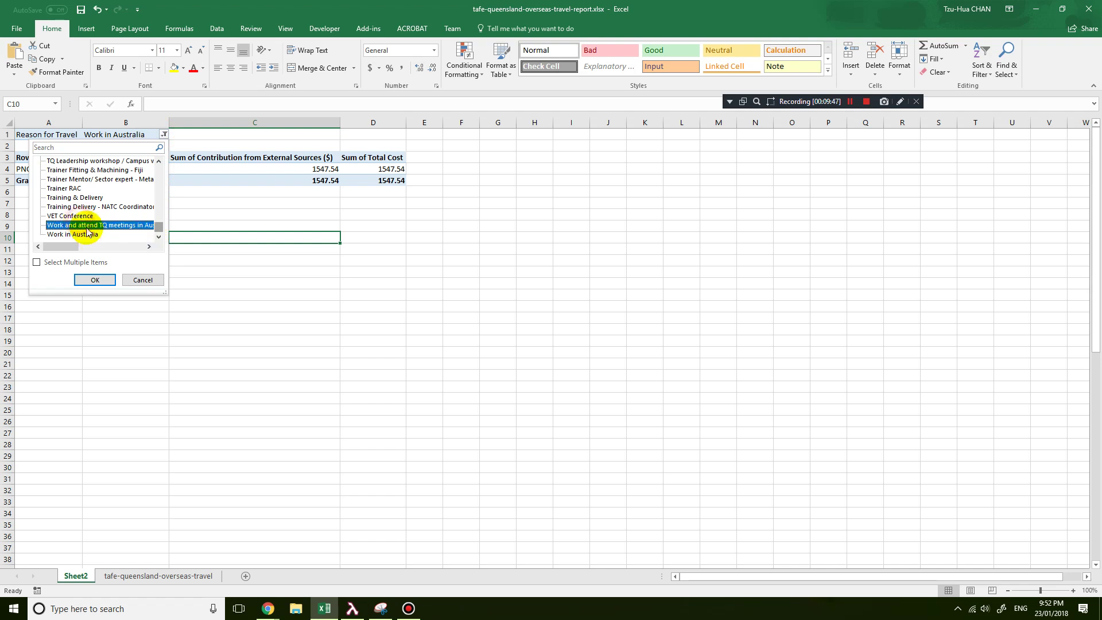
pyautogui.click(95, 279)
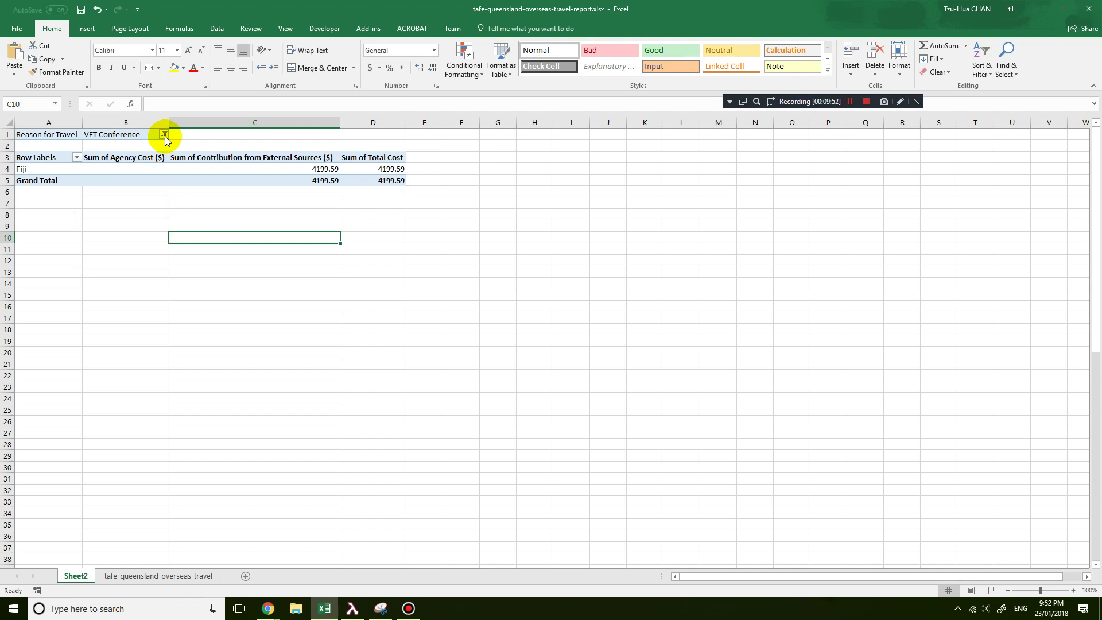
# Remove the Reason for Travel filter and all the cost value fields from the PivotTable layout
pyautogui.click(132, 170)
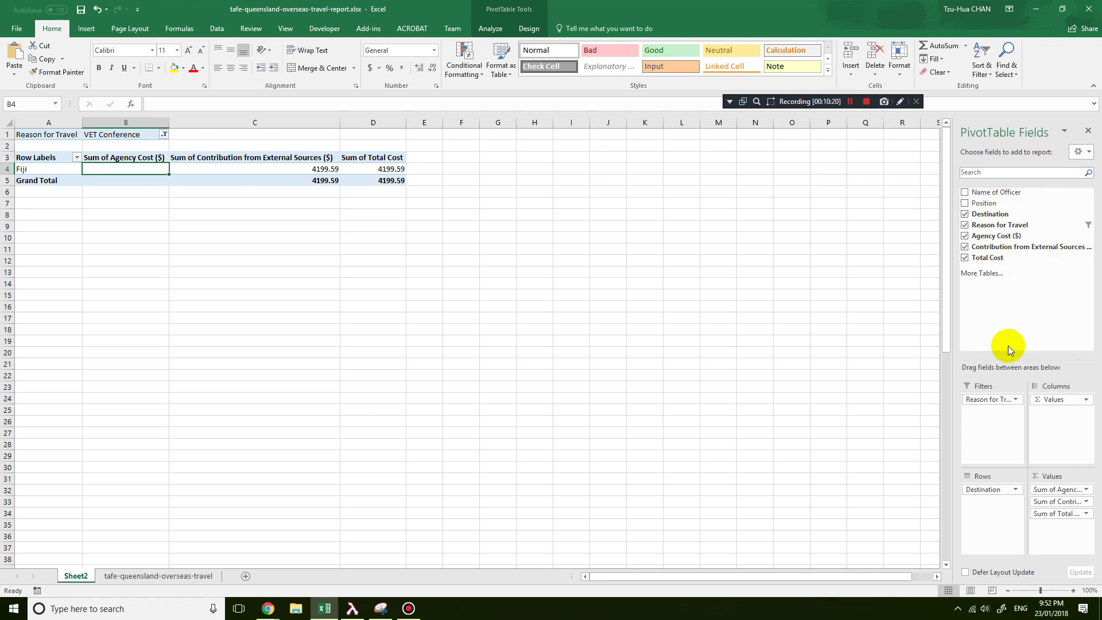
pyautogui.moveTo(996, 400); pyautogui.dragTo(936, 353)
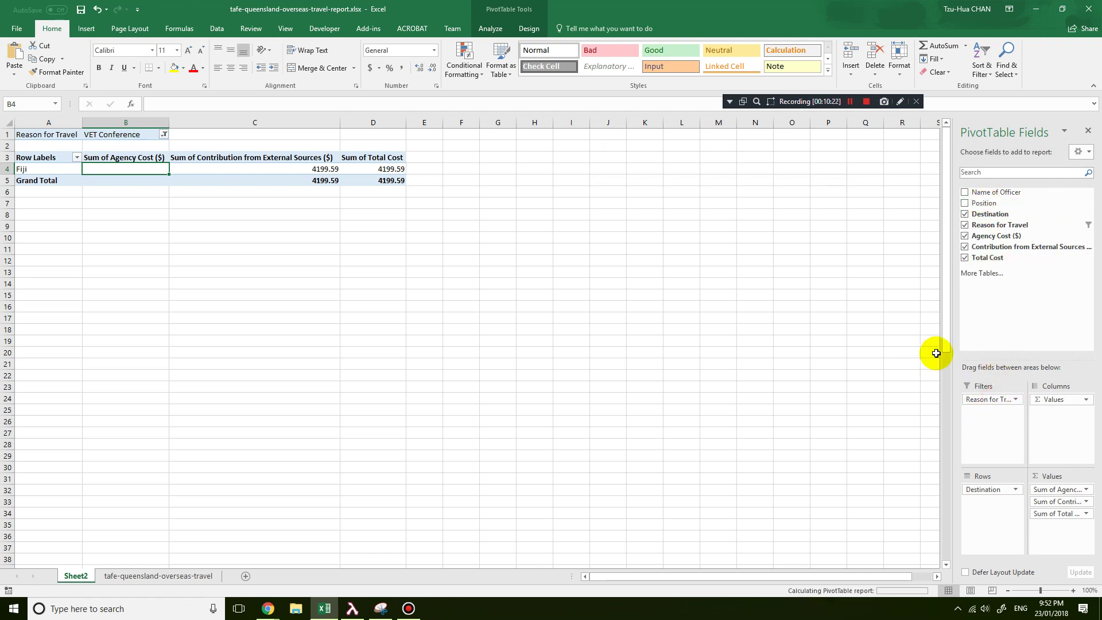
pyautogui.moveTo(1051, 401); pyautogui.dragTo(928, 352)
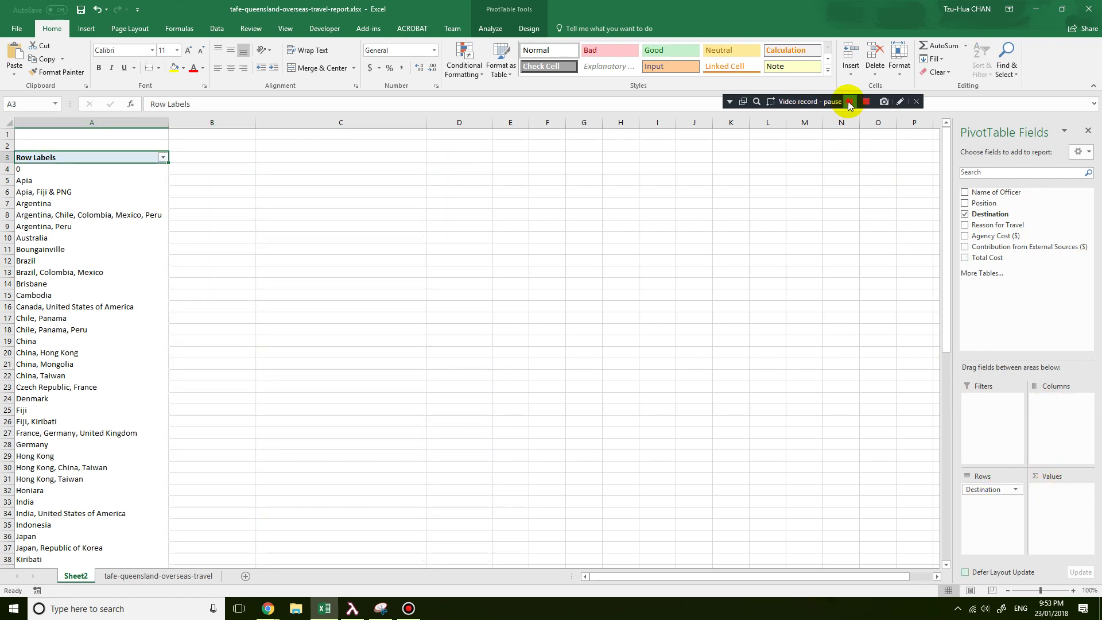
pyautogui.click(849, 101)
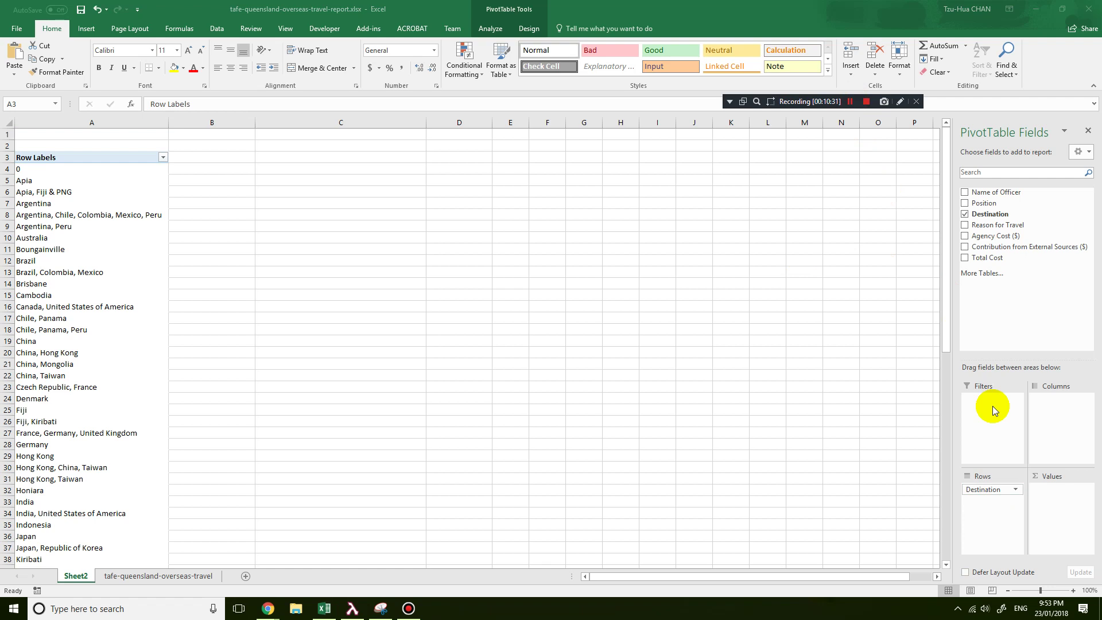
# Replace Destination with Position as the PivotTable's row field and look through the list of positions
pyautogui.click(993, 496)
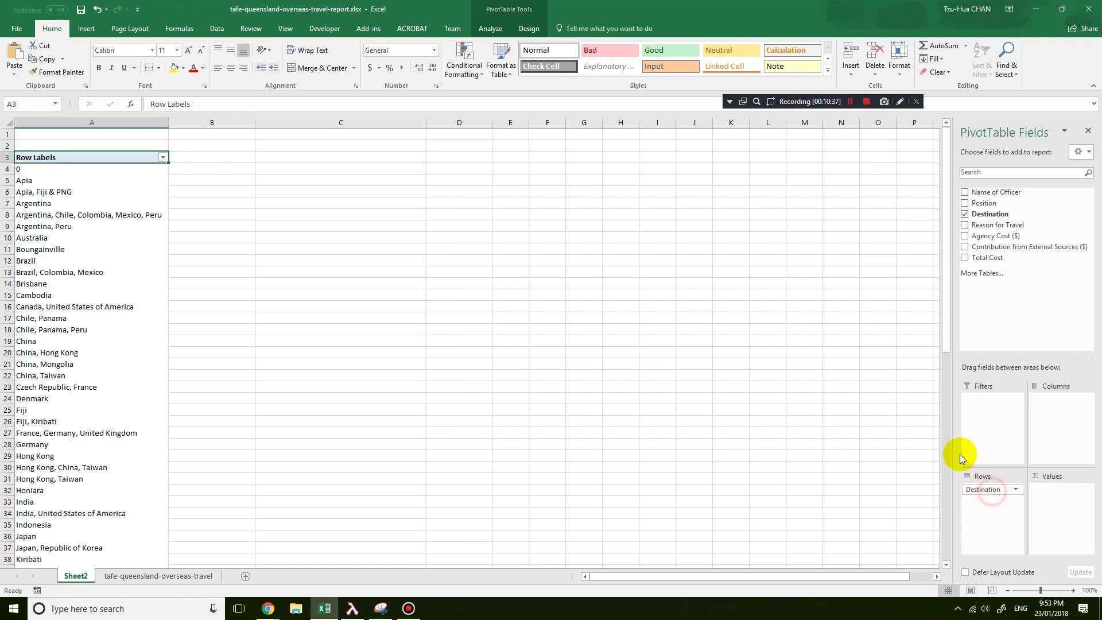
pyautogui.moveTo(986, 489); pyautogui.dragTo(876, 396)
pyautogui.moveTo(990, 204); pyautogui.dragTo(993, 499)
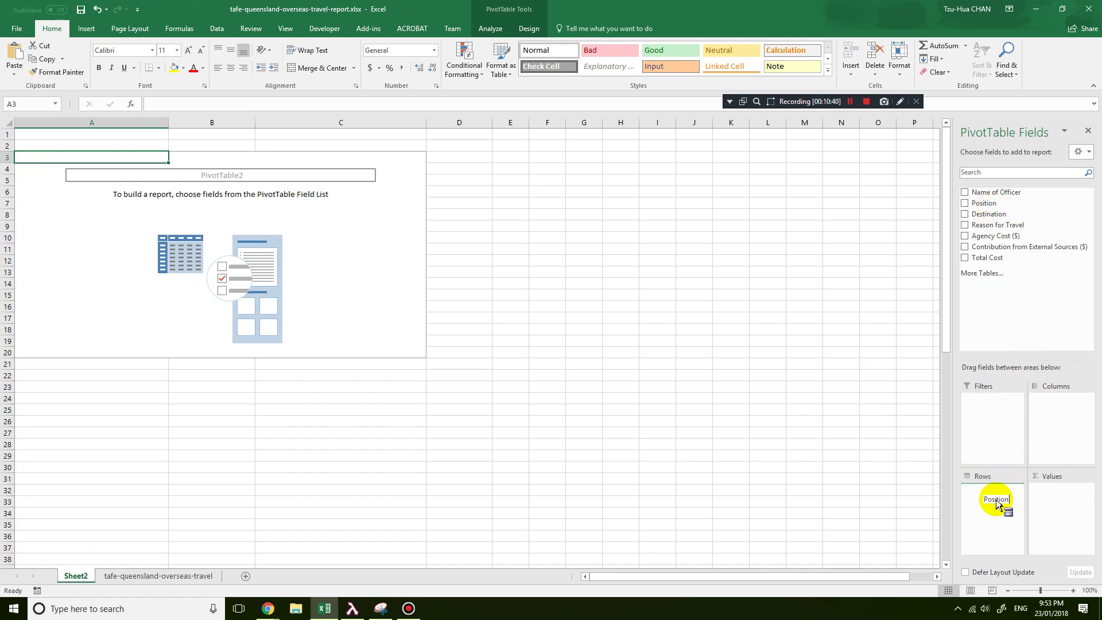
pyautogui.scroll(-20, 229, 427)
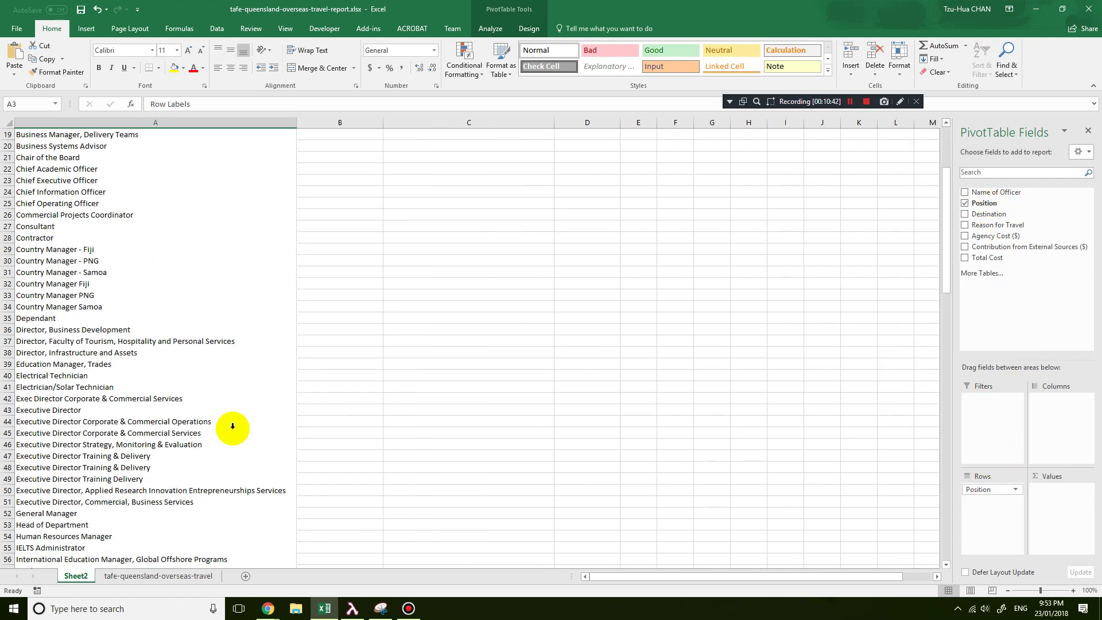
pyautogui.scroll(20, 232, 435)
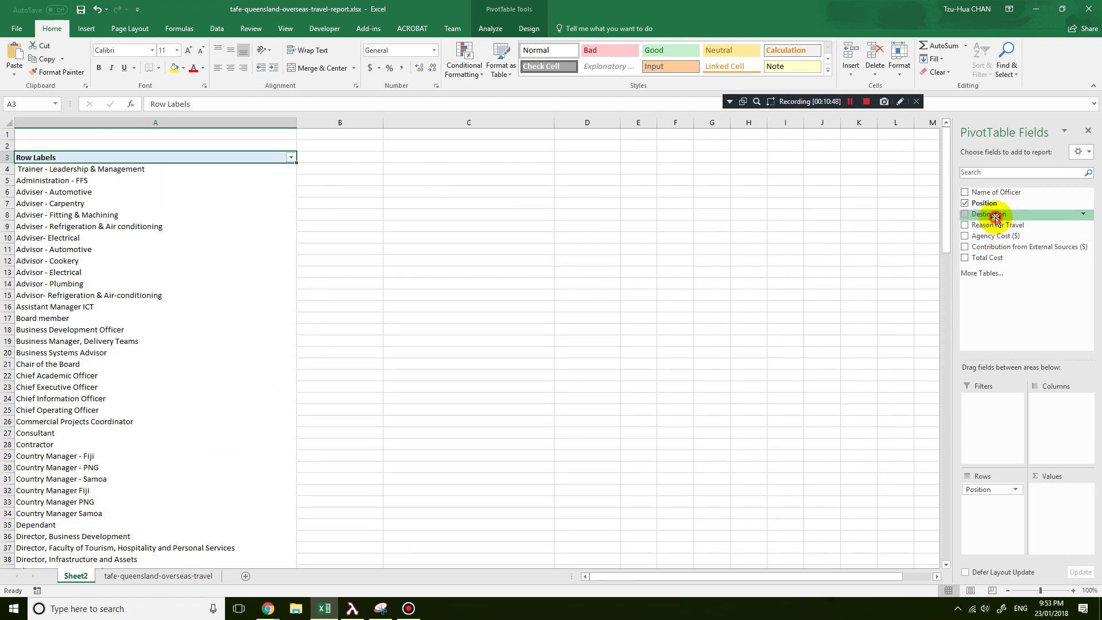
# Add Destination as the PivotTable's column field and Total Cost as its summed value
pyautogui.moveTo(996, 217); pyautogui.dragTo(1052, 431)
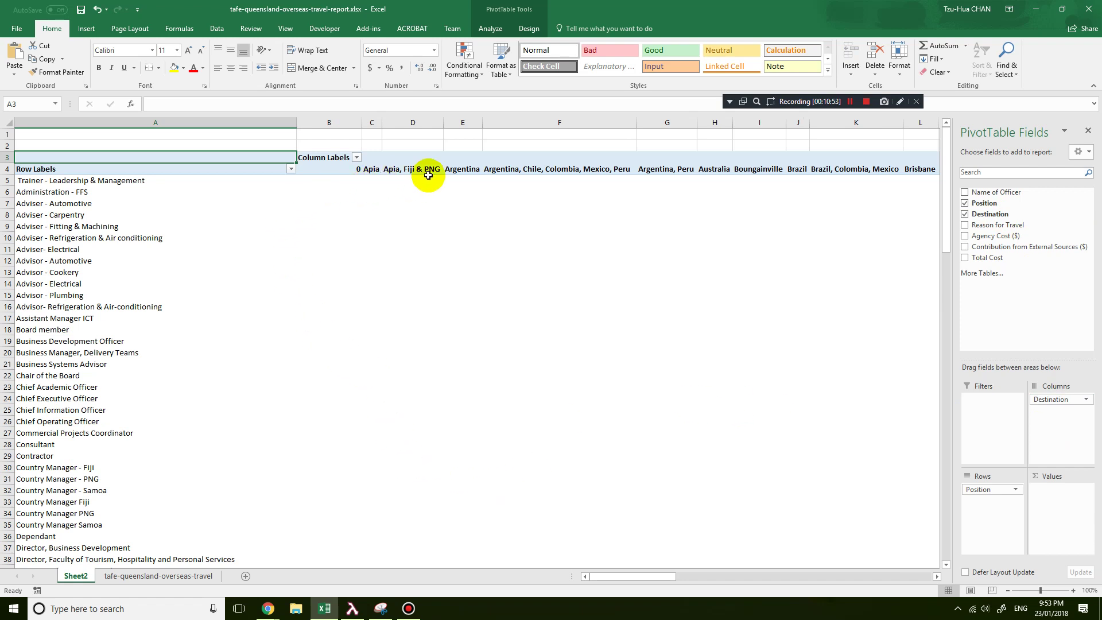
pyautogui.moveTo(616, 579); pyautogui.dragTo(549, 574)
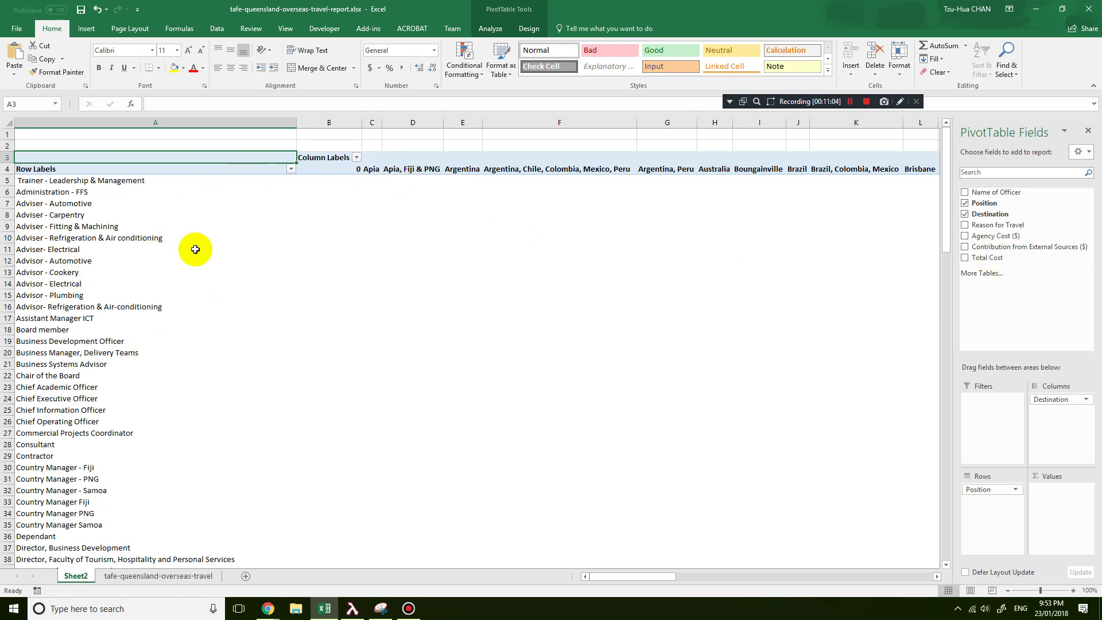
pyautogui.moveTo(973, 263); pyautogui.dragTo(986, 258)
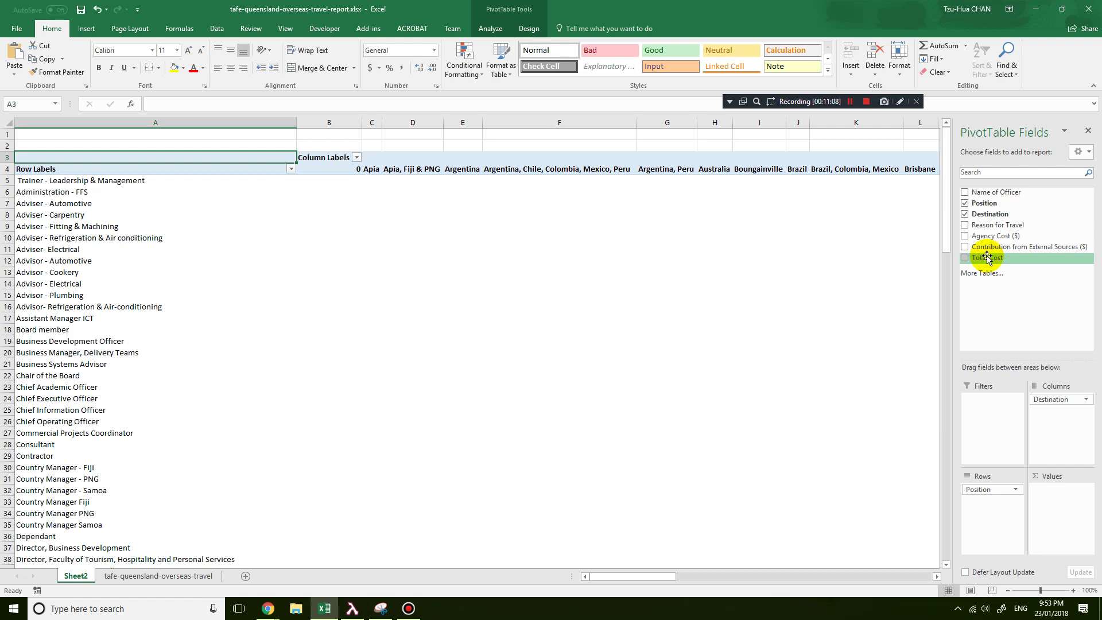
pyautogui.moveTo(986, 259); pyautogui.dragTo(1052, 498)
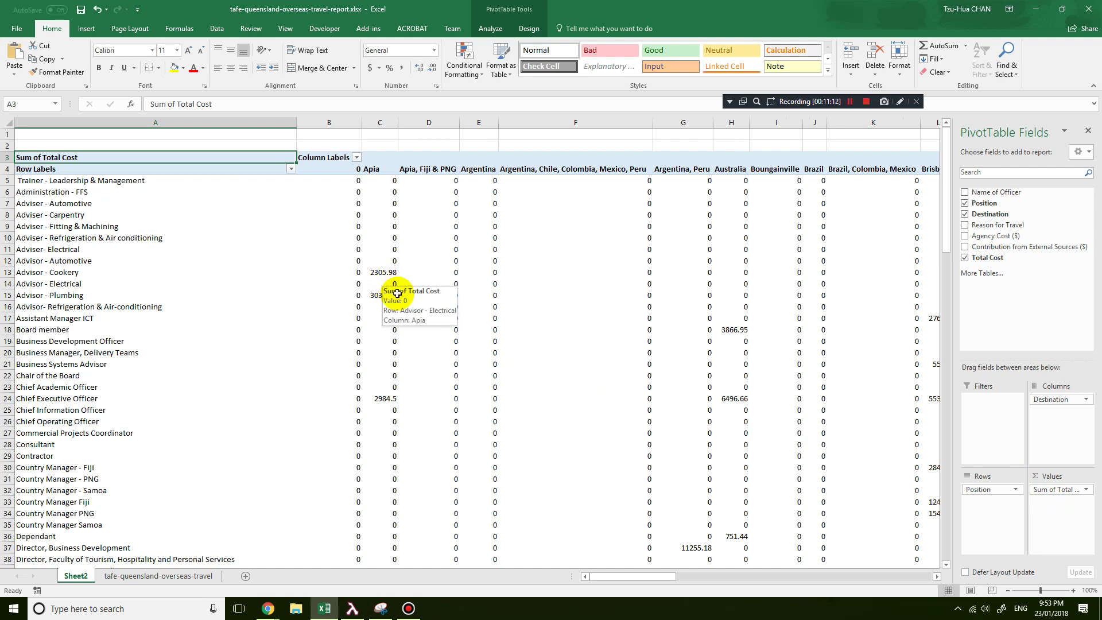
# Examine the Total Cost amounts by position and destination, including the Executive Director Training & Delivery row under Apia
pyautogui.scroll(-6, 431, 487)
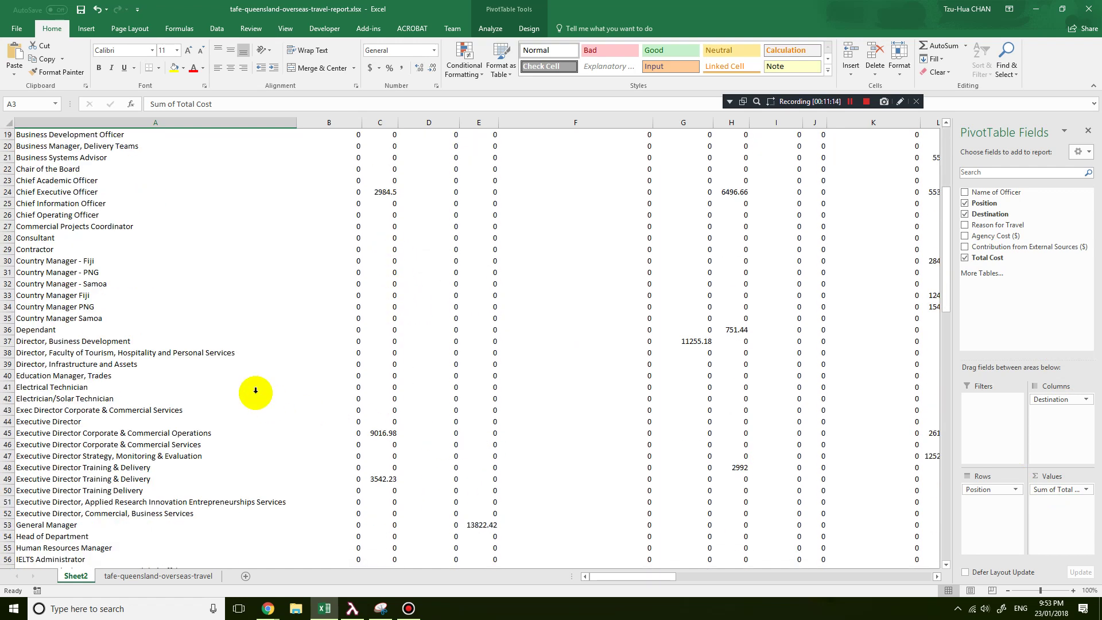
pyautogui.moveTo(622, 573); pyautogui.dragTo(590, 584)
pyautogui.scroll(-2, 413, 511)
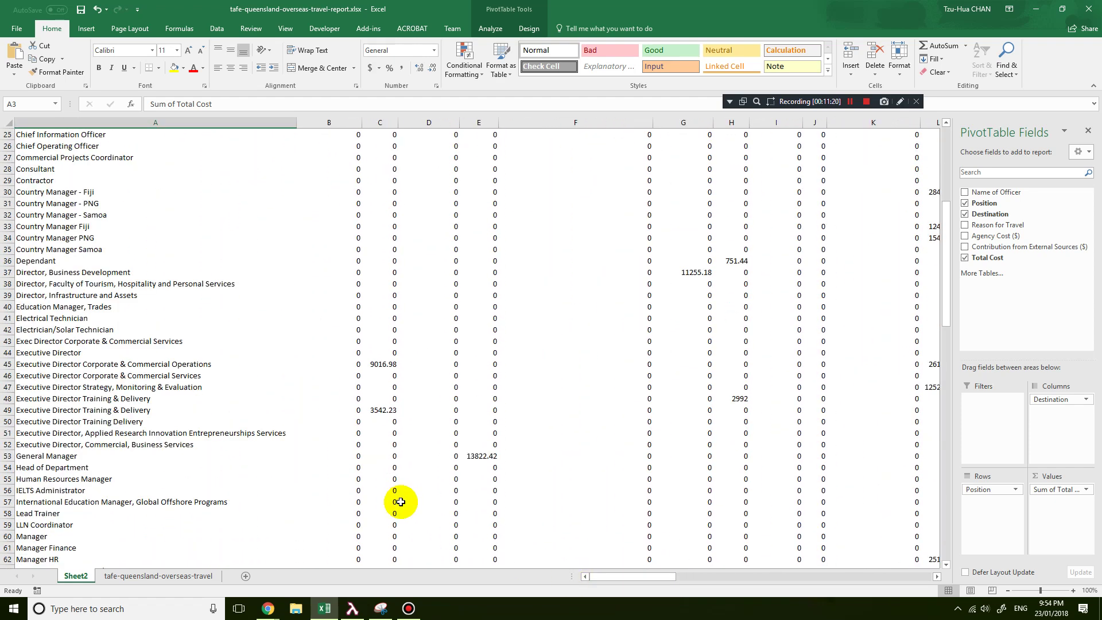
pyautogui.click(129, 413)
pyautogui.click(128, 408)
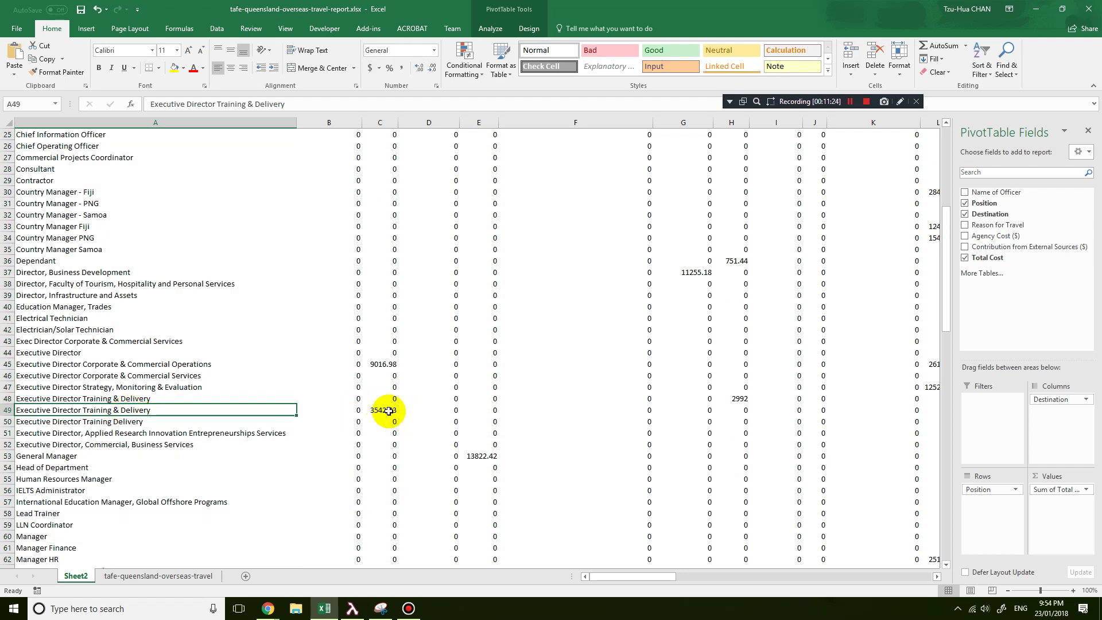
pyautogui.scroll(8, 389, 411)
pyautogui.scroll(-20, 389, 411)
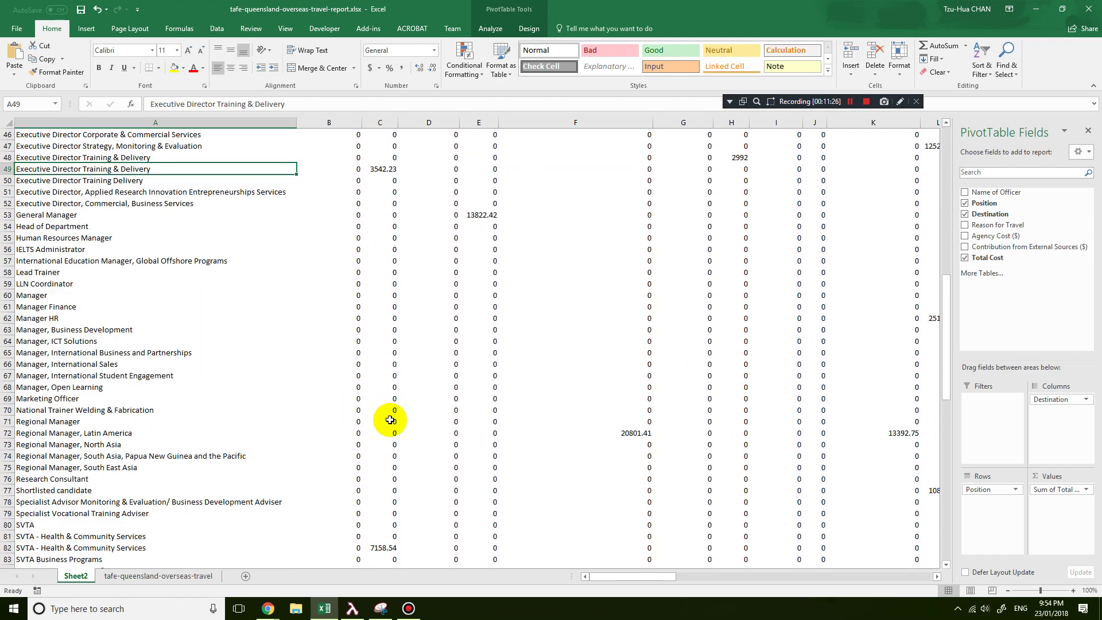
pyautogui.scroll(10, 390, 422)
pyautogui.scroll(10, 390, 424)
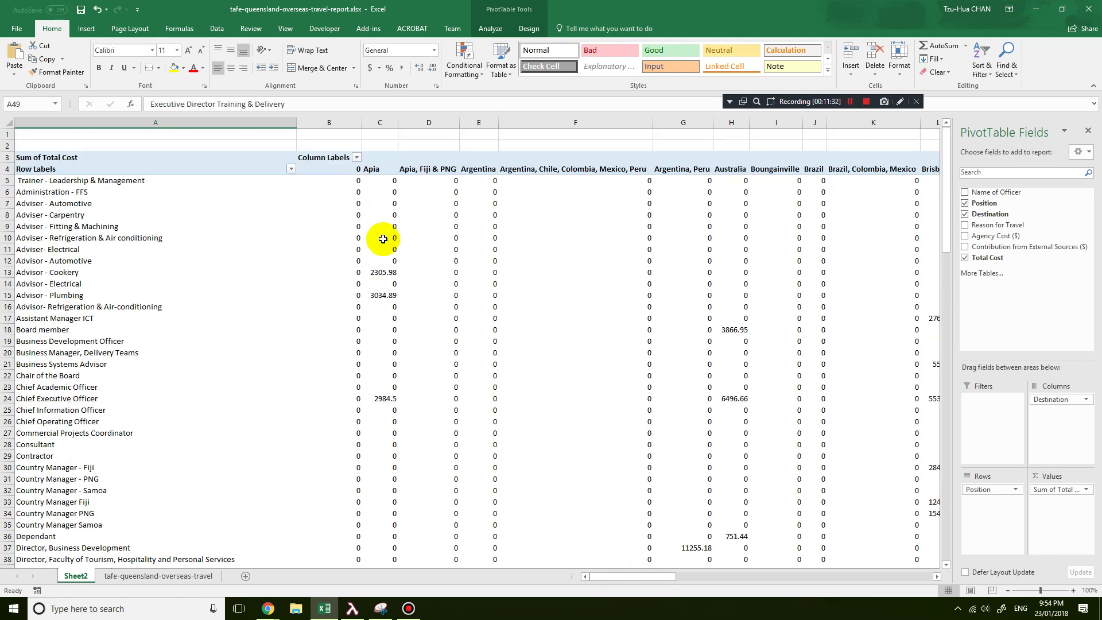
# Freeze the panes at cell B5 to keep the destination headers and the position column in view, and check this down the rows
pyautogui.click(315, 182)
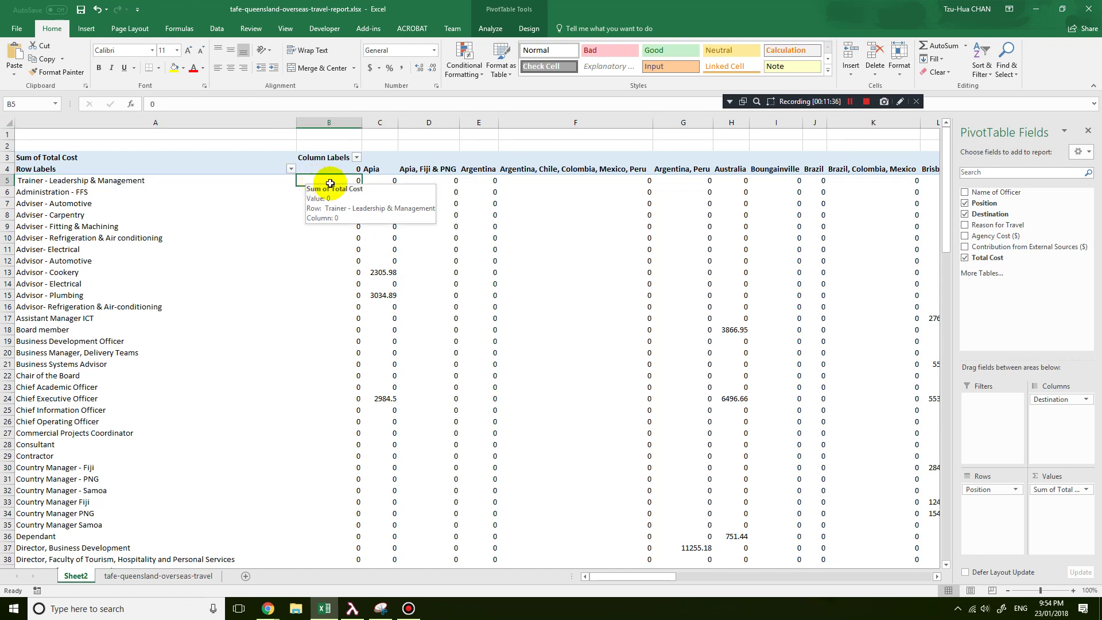
pyautogui.scroll(-4, 416, 341)
pyautogui.scroll(4, 413, 333)
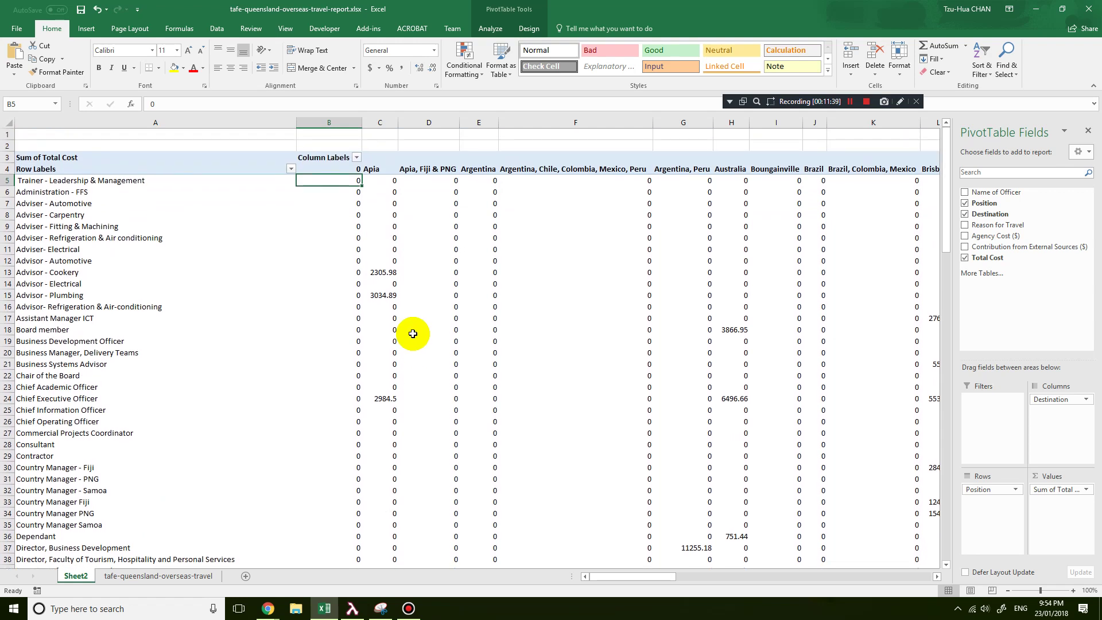
pyautogui.click(279, 29)
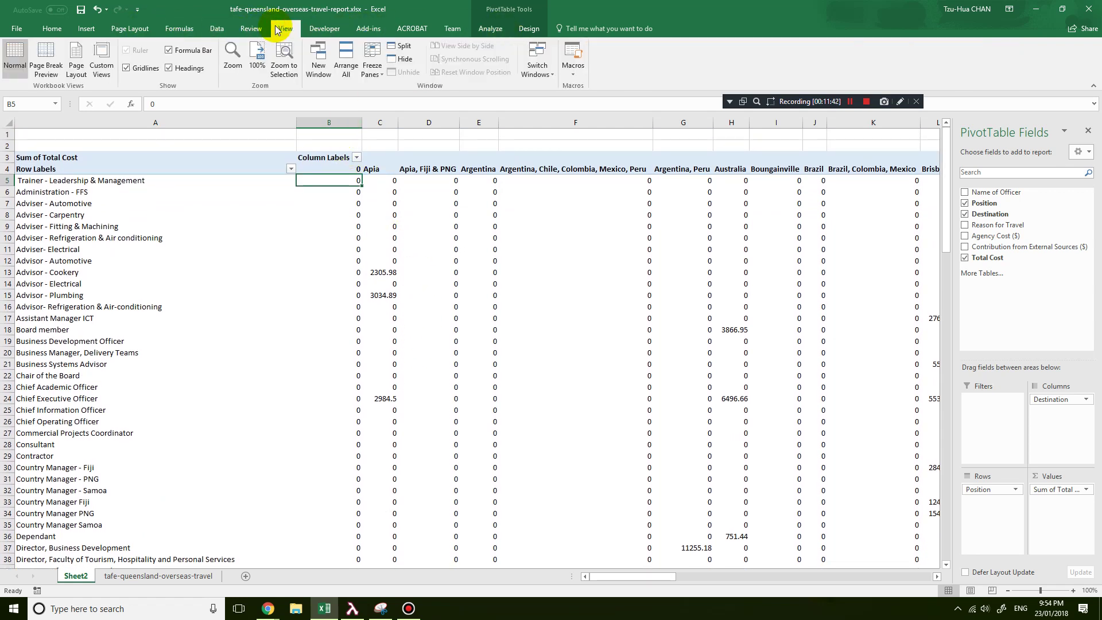
pyautogui.click(377, 64)
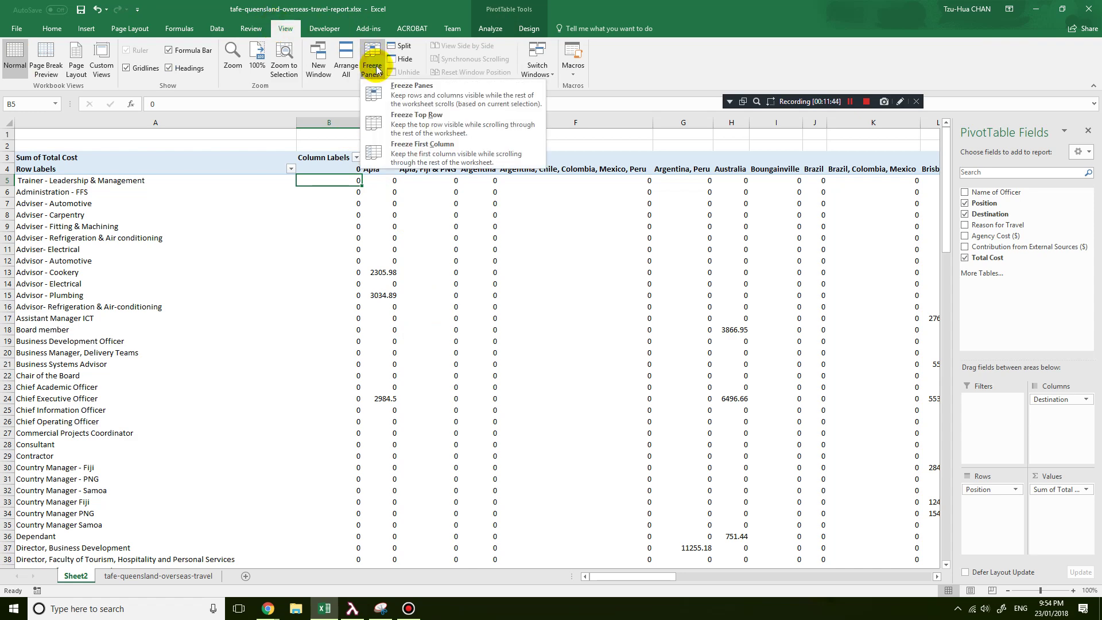
pyautogui.click(399, 141)
pyautogui.scroll(-15, 448, 298)
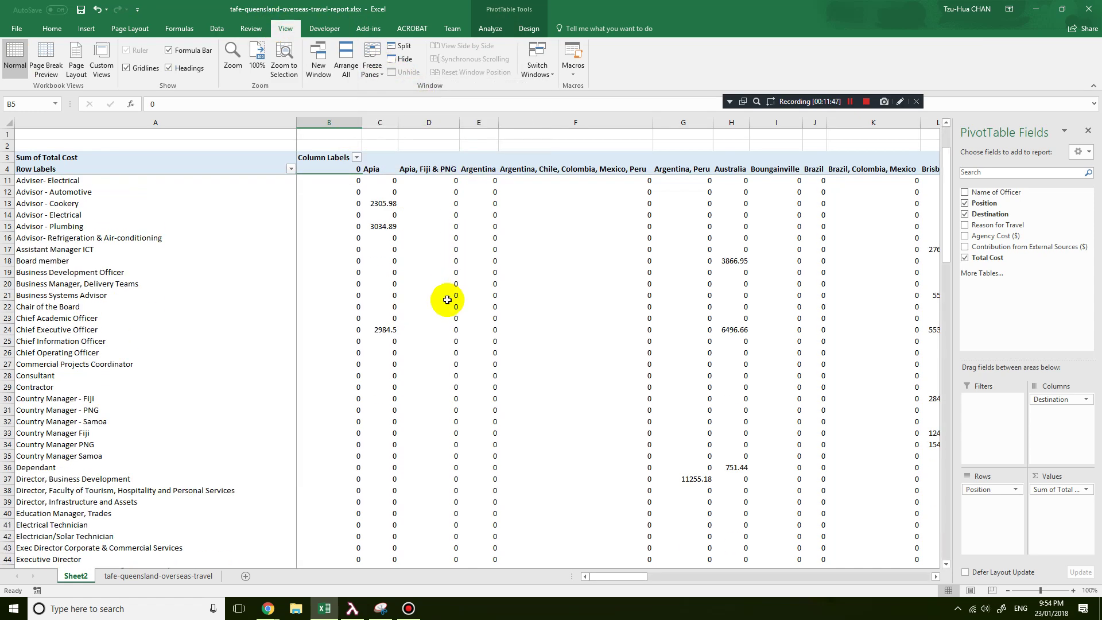
pyautogui.scroll(-10, 445, 313)
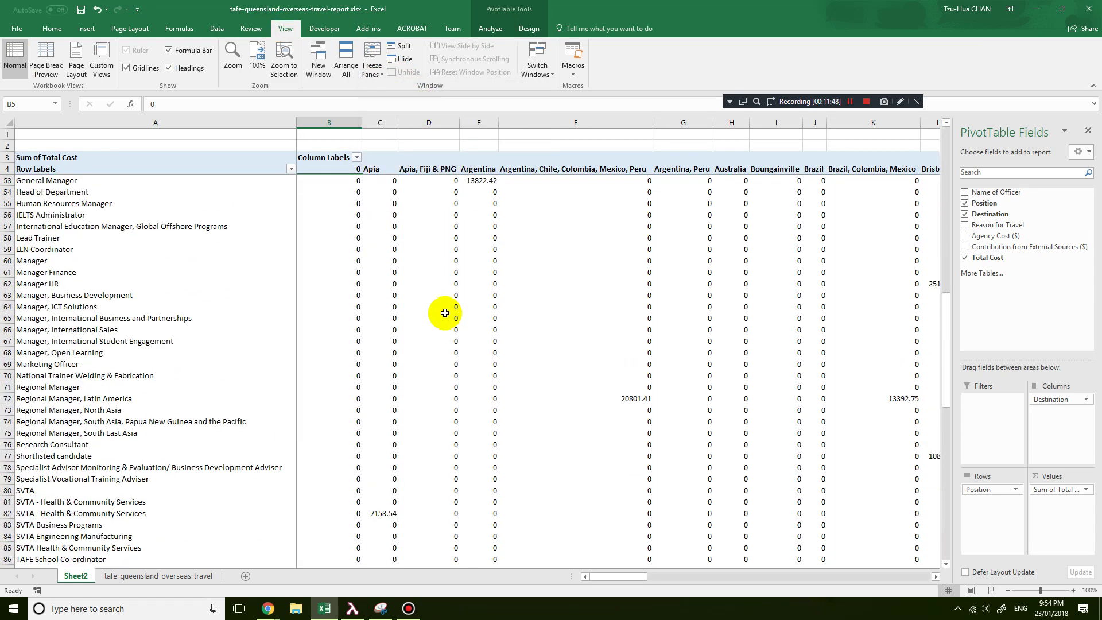
# Review the remaining positions down to the Grand Total row, including the Trainer Certificate IV Leadership & Management costs under 0 and Apia
pyautogui.scroll(-8, 444, 309)
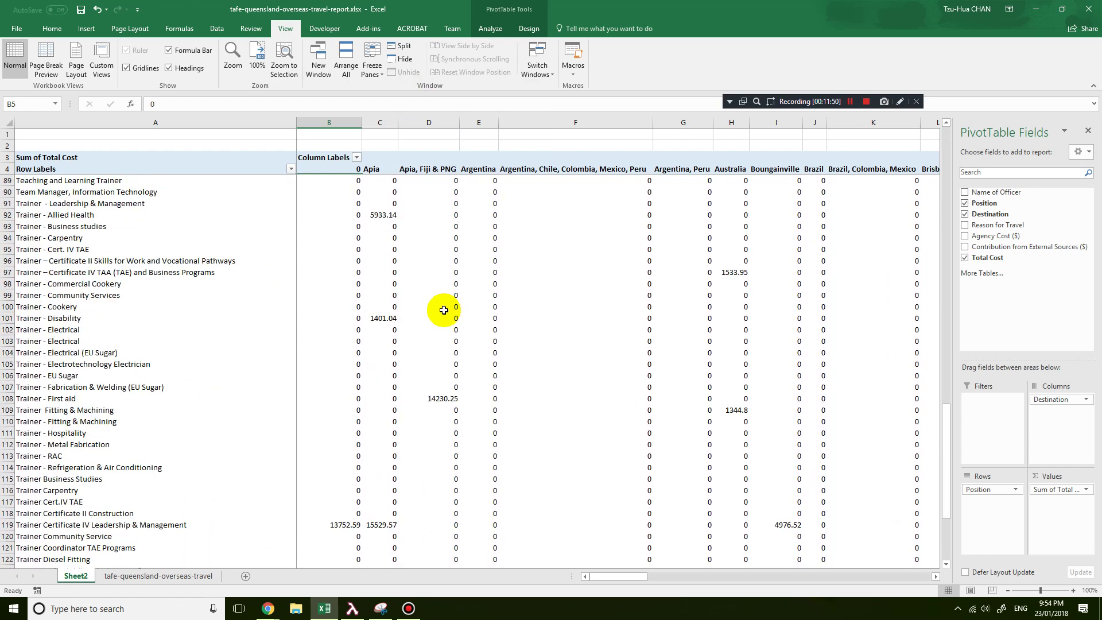
pyautogui.scroll(-4, 444, 310)
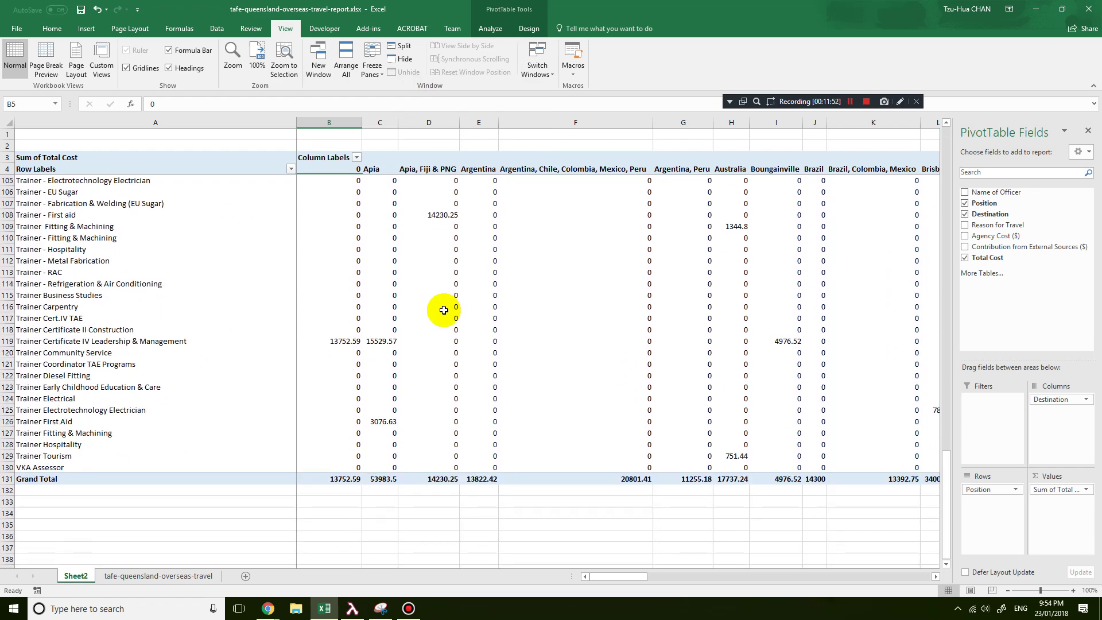
pyautogui.scroll(-1, 439, 335)
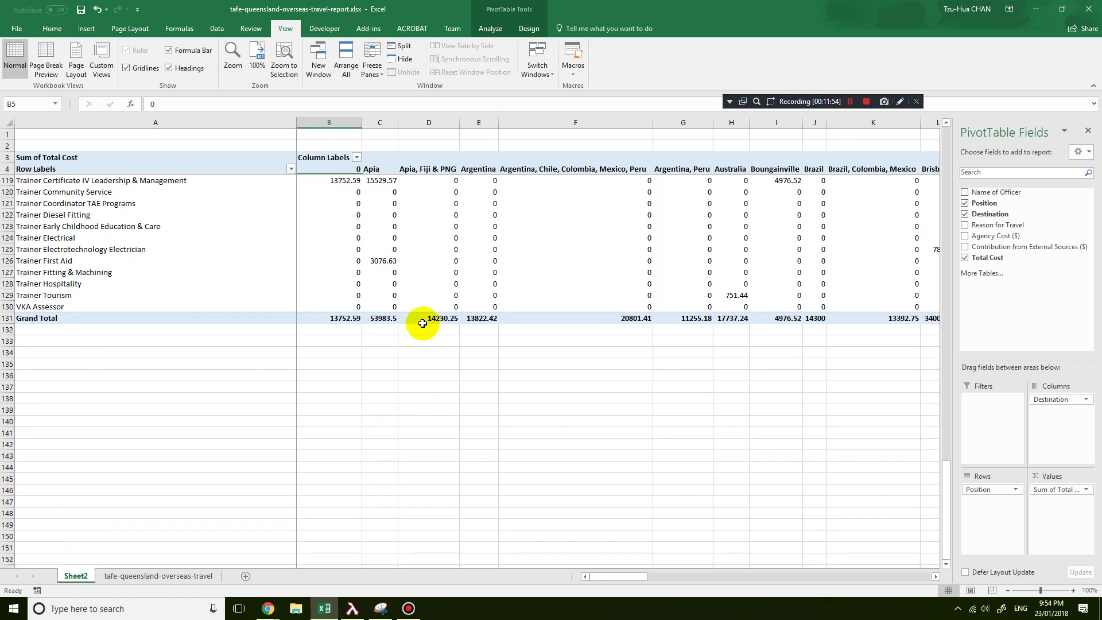
pyautogui.click(78, 181)
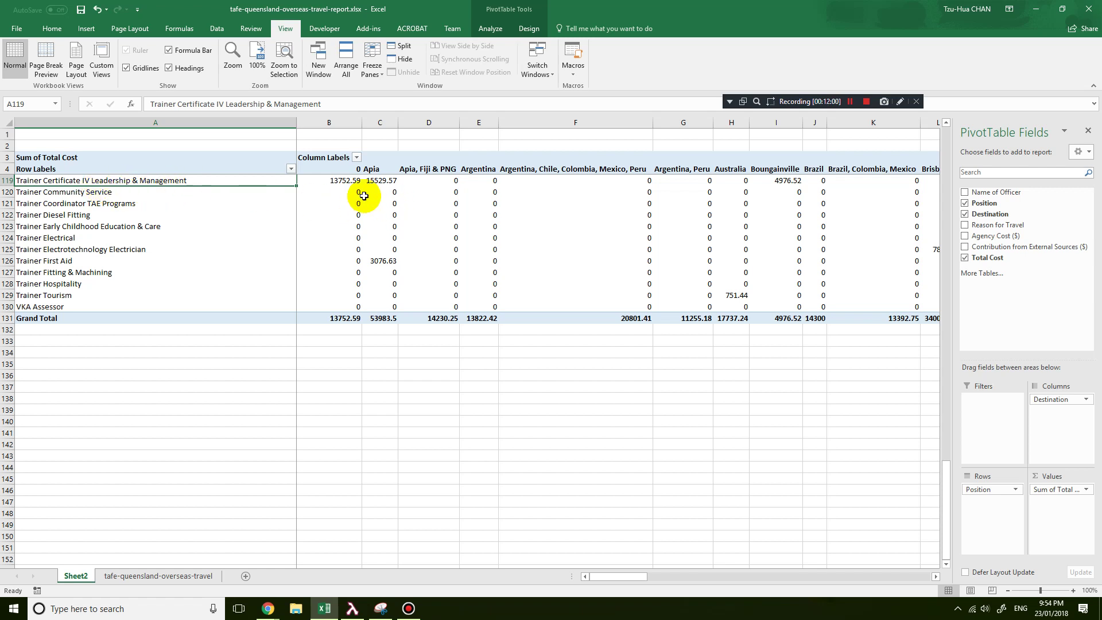
pyautogui.click(338, 181)
pyautogui.click(388, 182)
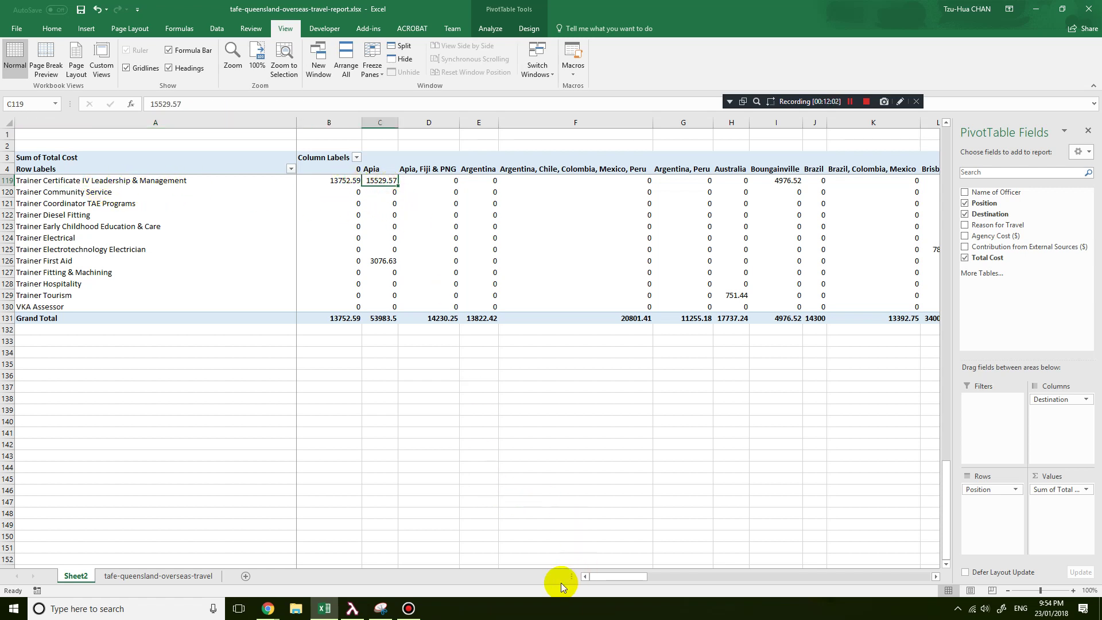
# Examine the trainer positions' costs and the destination totals across the further destination columns, from Hong Kong through PNG to Suva
pyautogui.moveTo(614, 578); pyautogui.dragTo(736, 573)
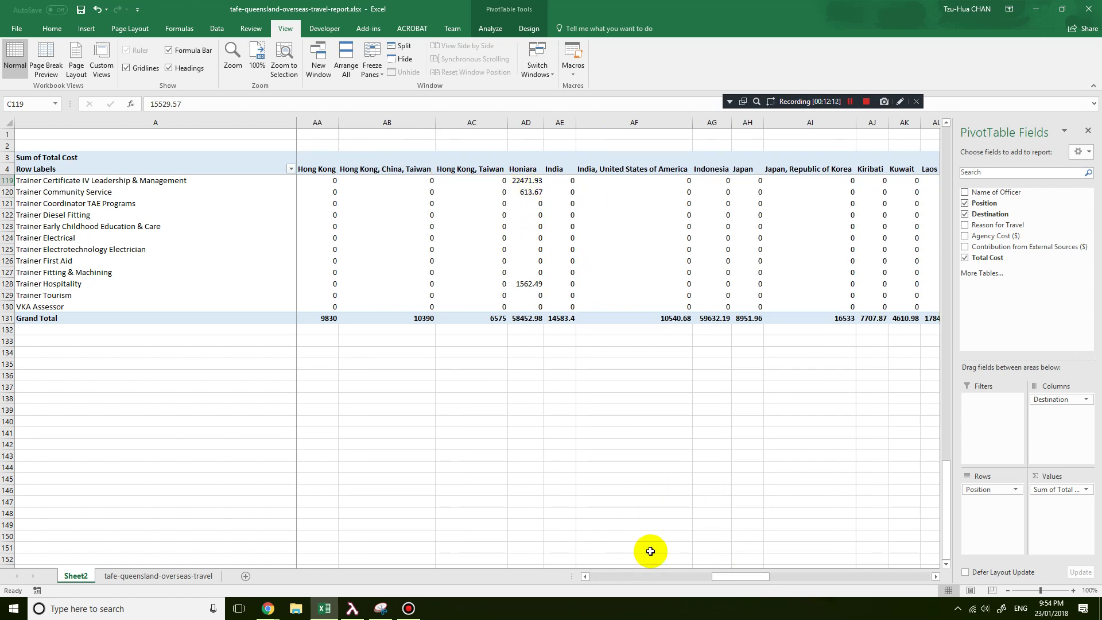
pyautogui.moveTo(733, 577); pyautogui.dragTo(845, 578)
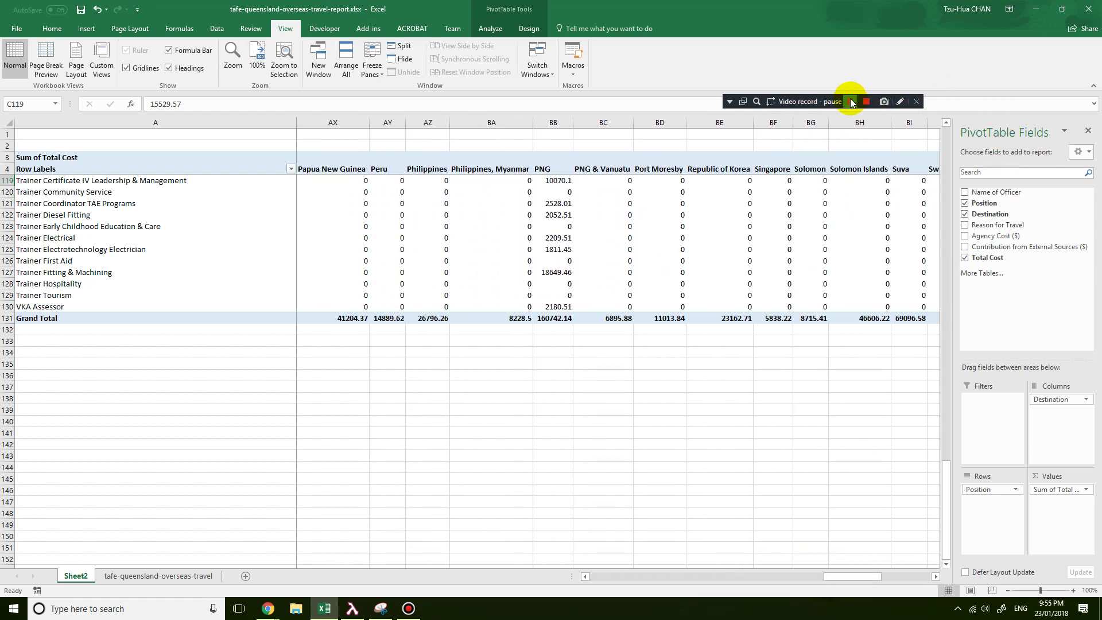
pyautogui.click(850, 104)
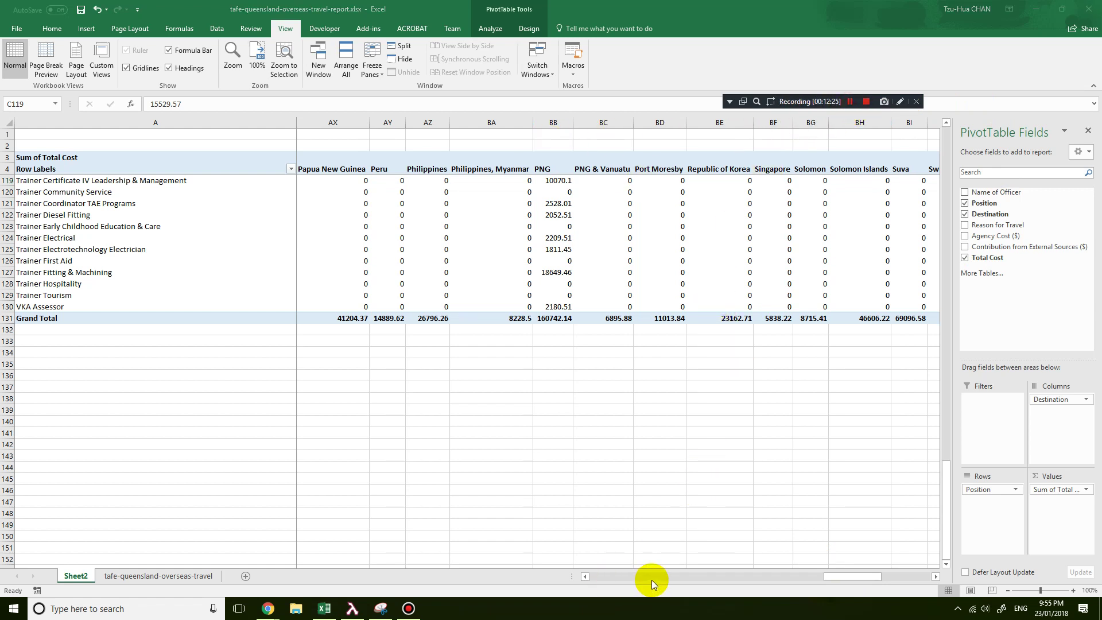
pyautogui.click(859, 577)
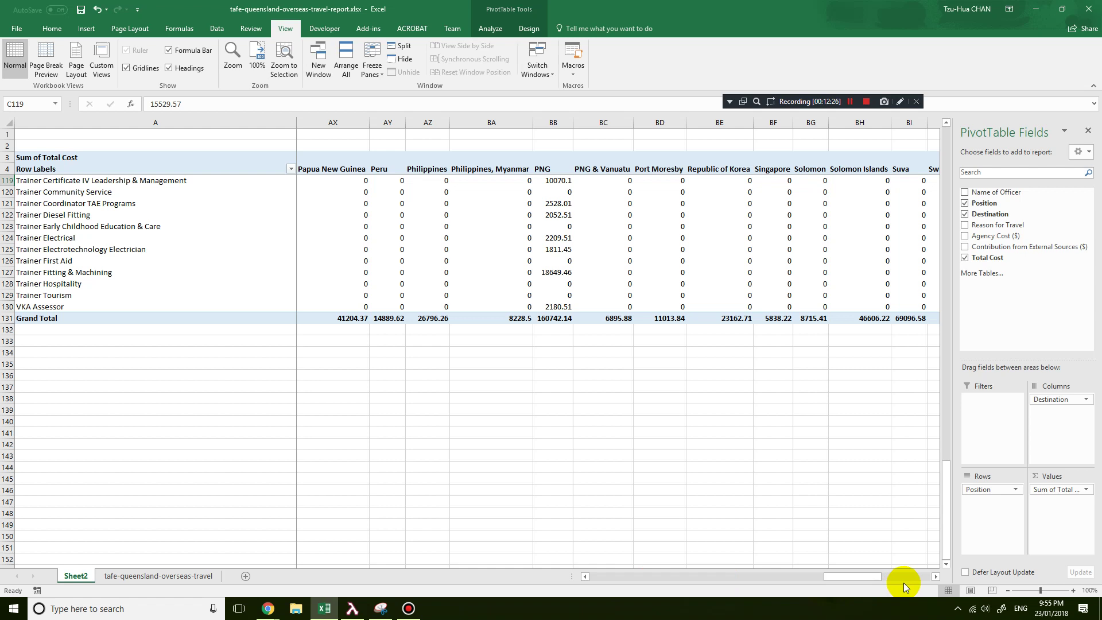